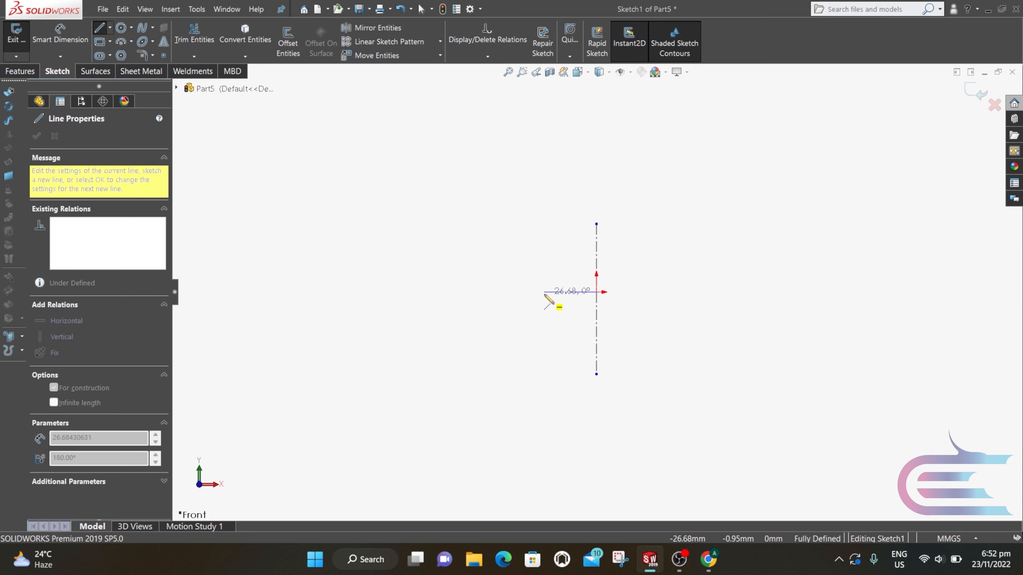
Finish a horizontal construction line about 30 mm long, running left from the origin.
click(538, 292)
key(Escape)
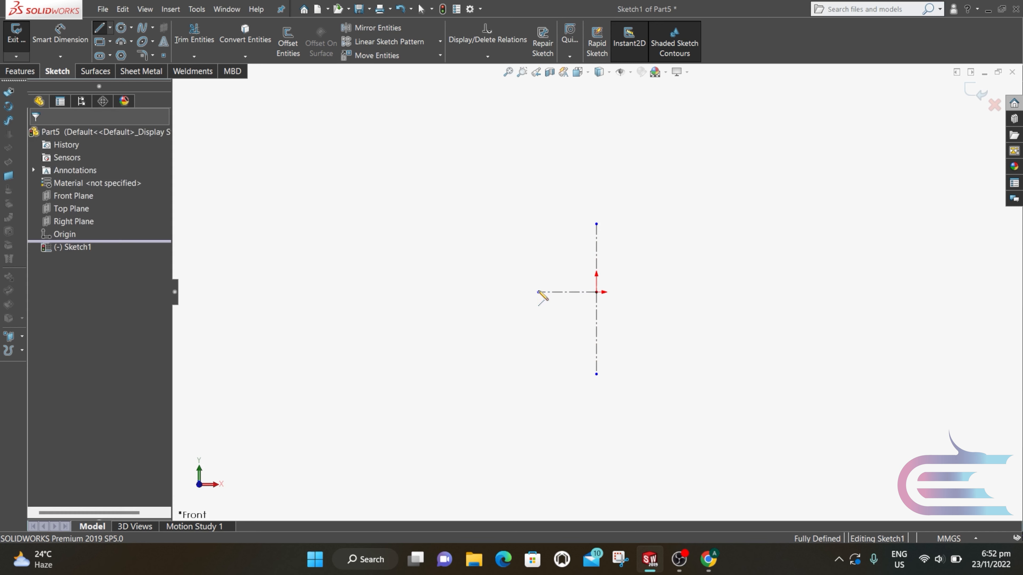
Sketch a circle of about 25 mm radius on the vertical centerline's lower endpoint and one of about 16 mm radius above and left of the origin.
click(121, 29)
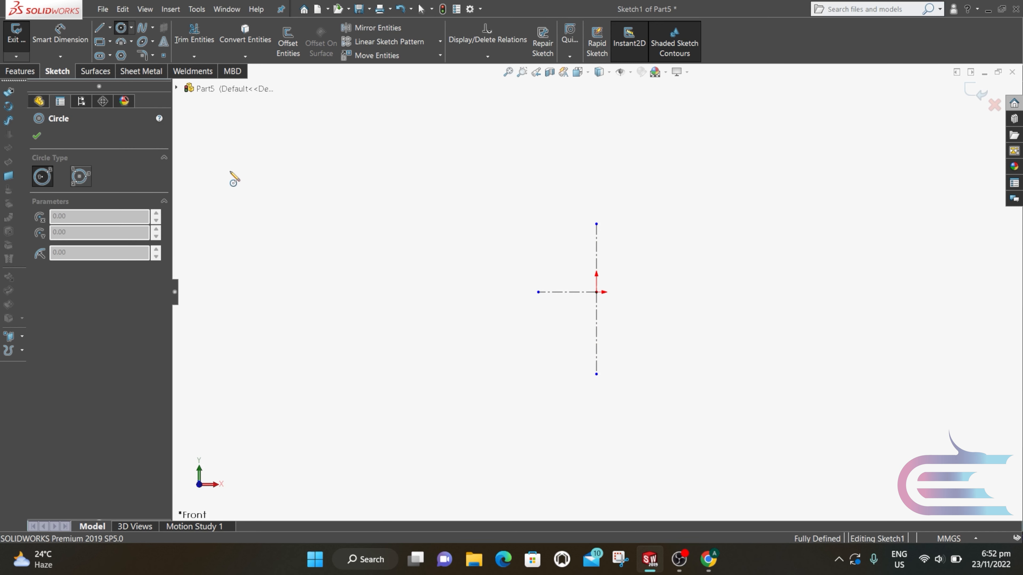
click(596, 374)
click(596, 423)
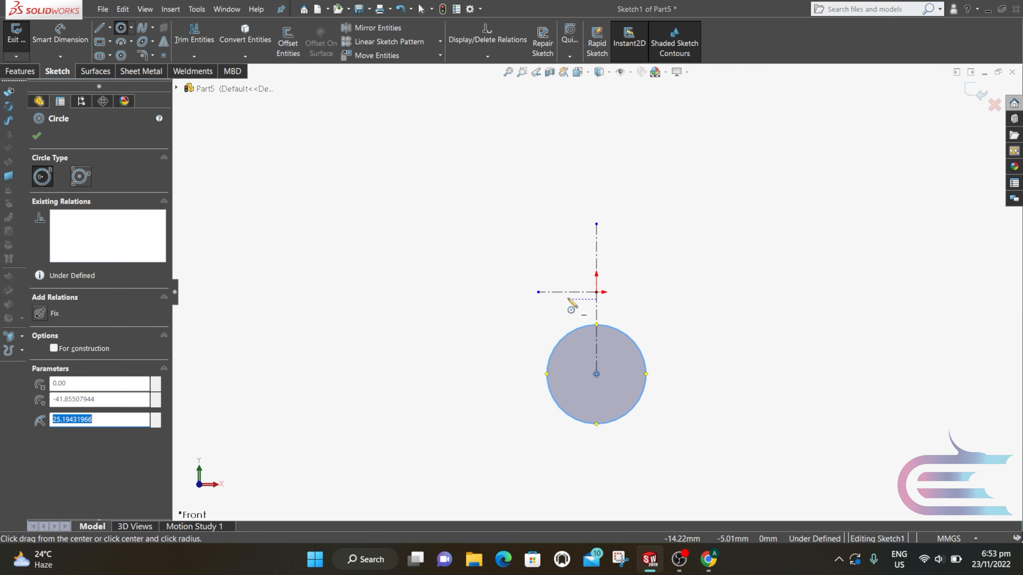
click(553, 241)
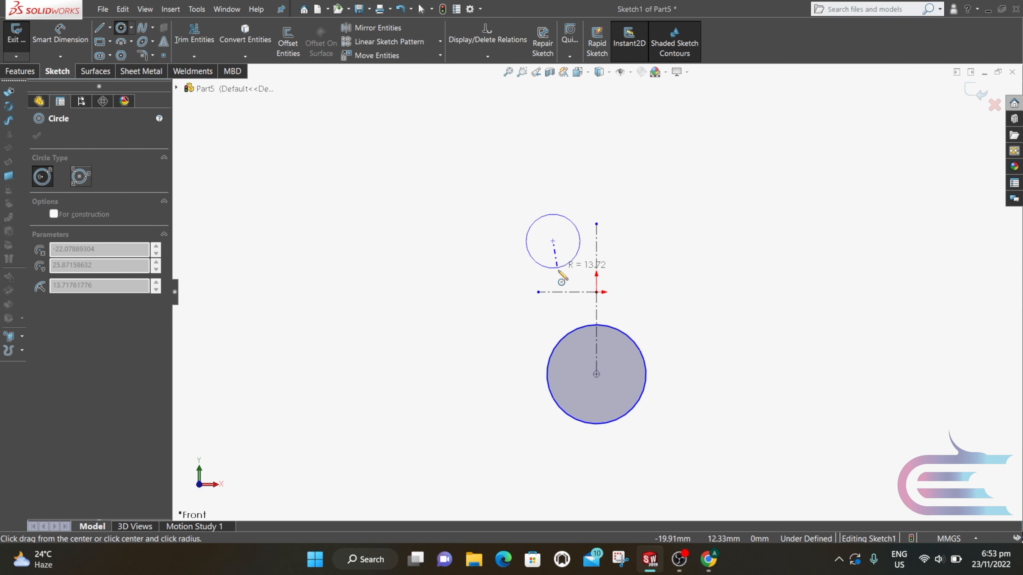
click(559, 270)
key(Escape)
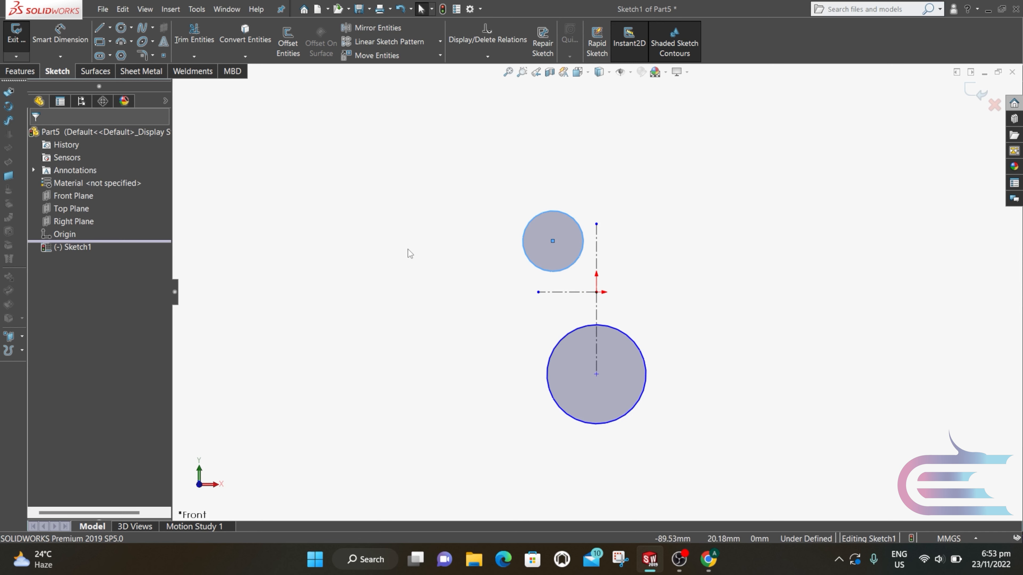
Dimension the vertical distance from the origin to the lower circle's center as 44 mm.
click(61, 37)
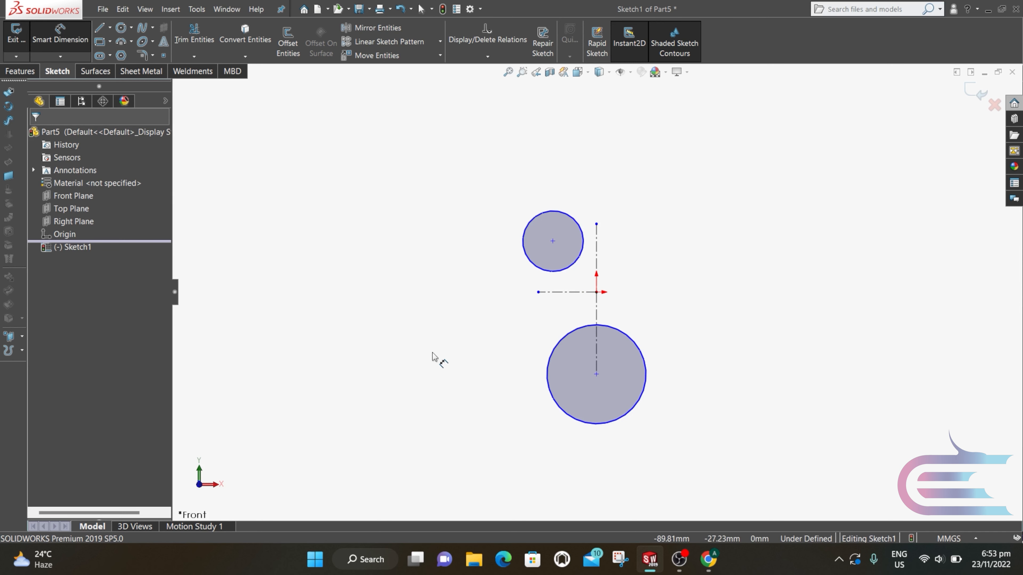
click(595, 375)
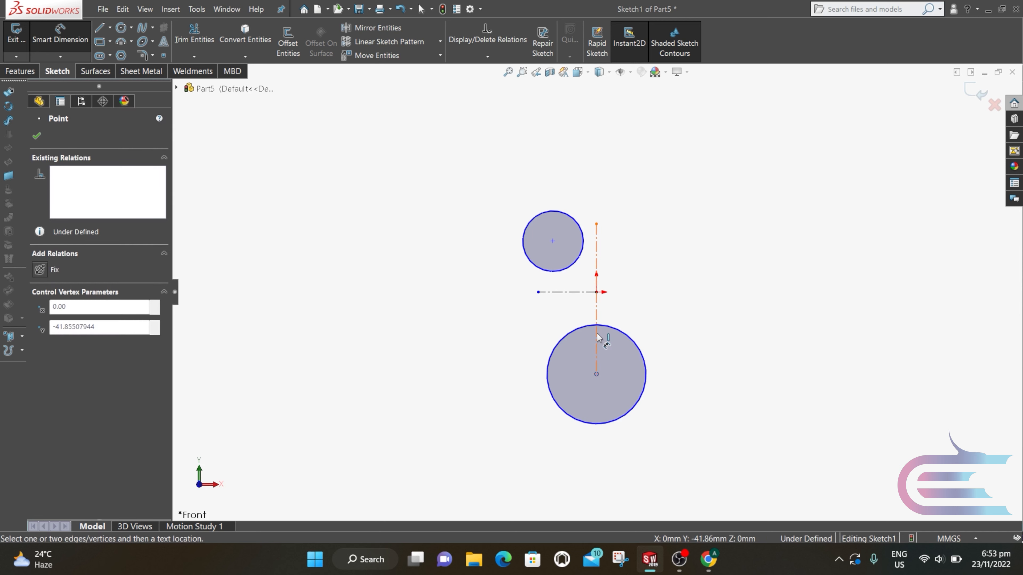
click(597, 292)
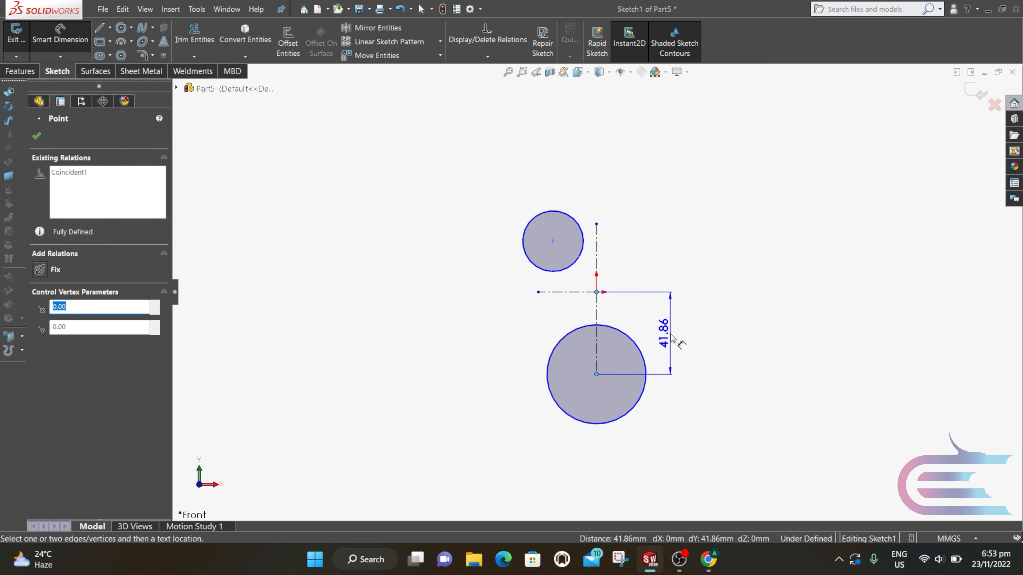
click(672, 338)
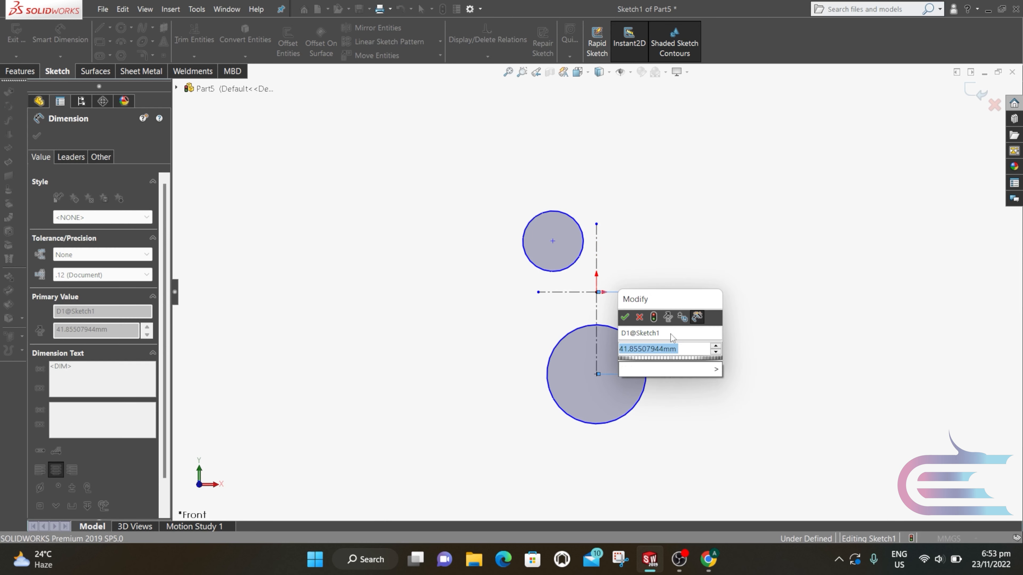
text(44)
click(625, 316)
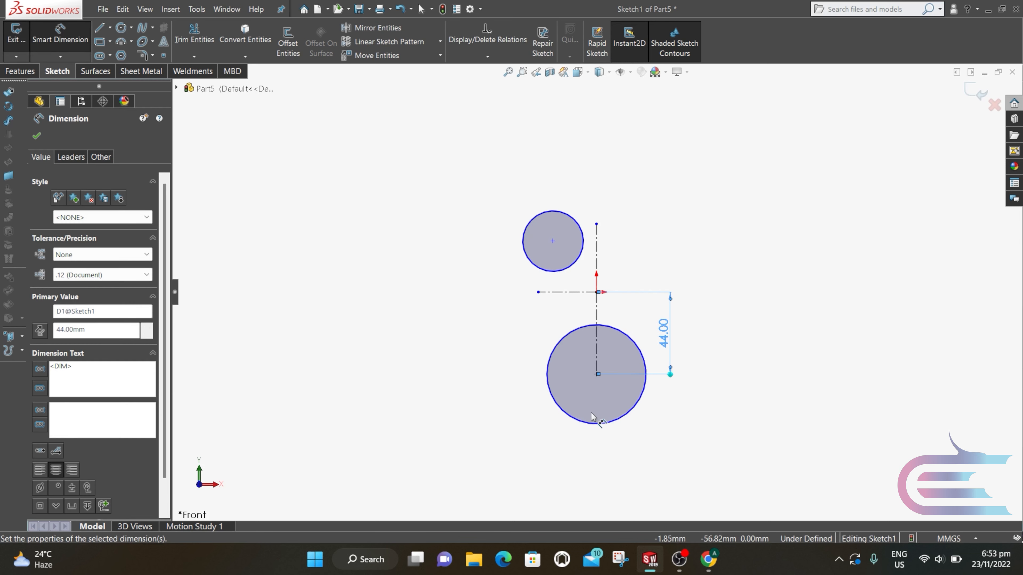
Dimension the lower circle's diameter as 72 mm.
click(597, 424)
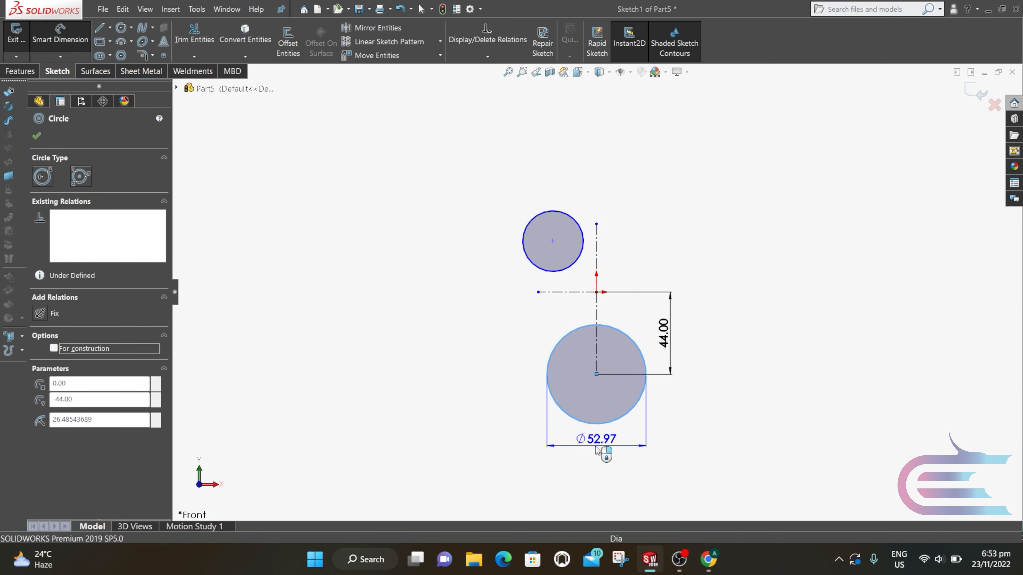
click(599, 452)
text(72)
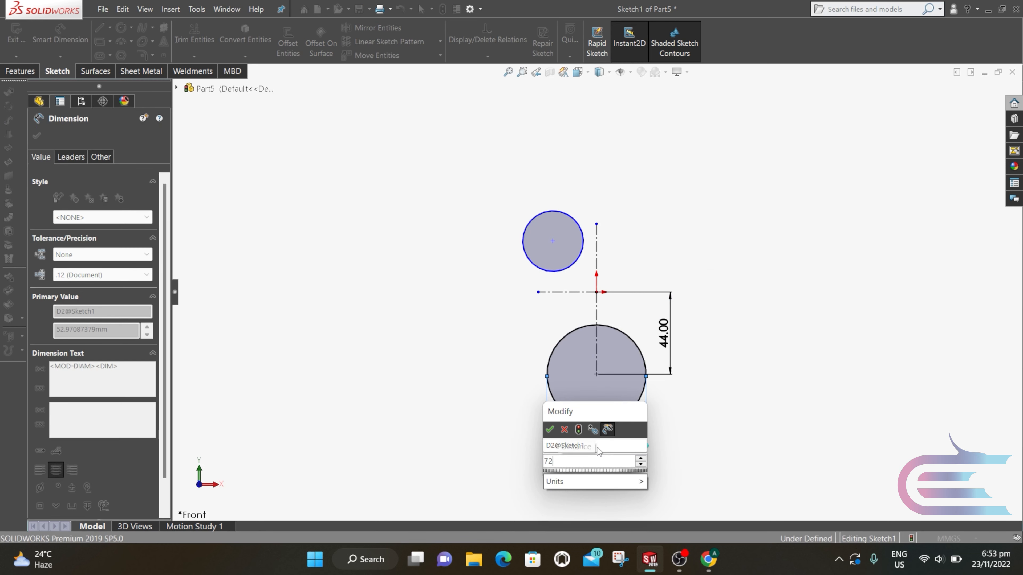
click(550, 429)
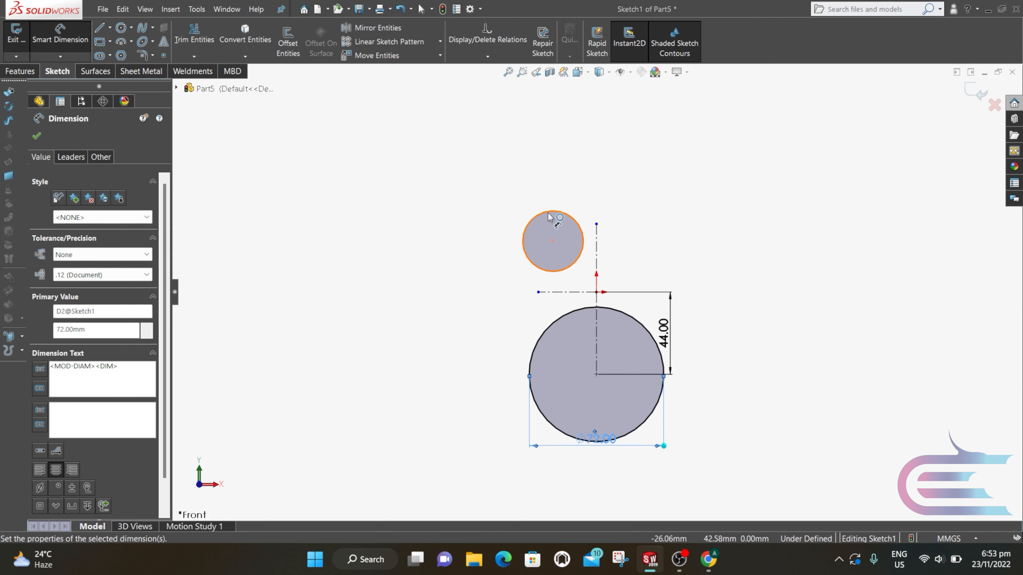
Dimension the upper circle's diameter as 40 mm.
click(540, 214)
click(524, 194)
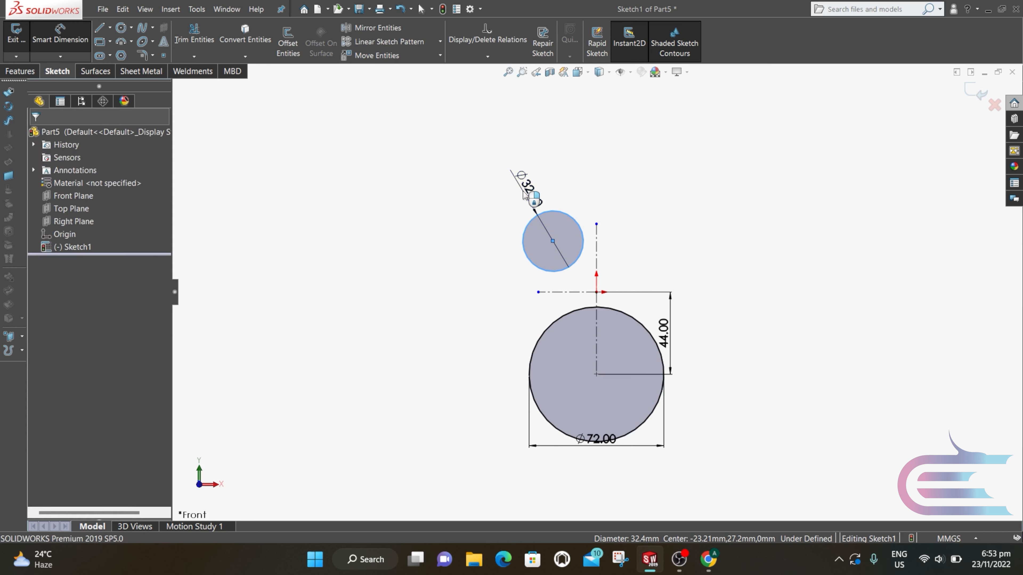
text(40)
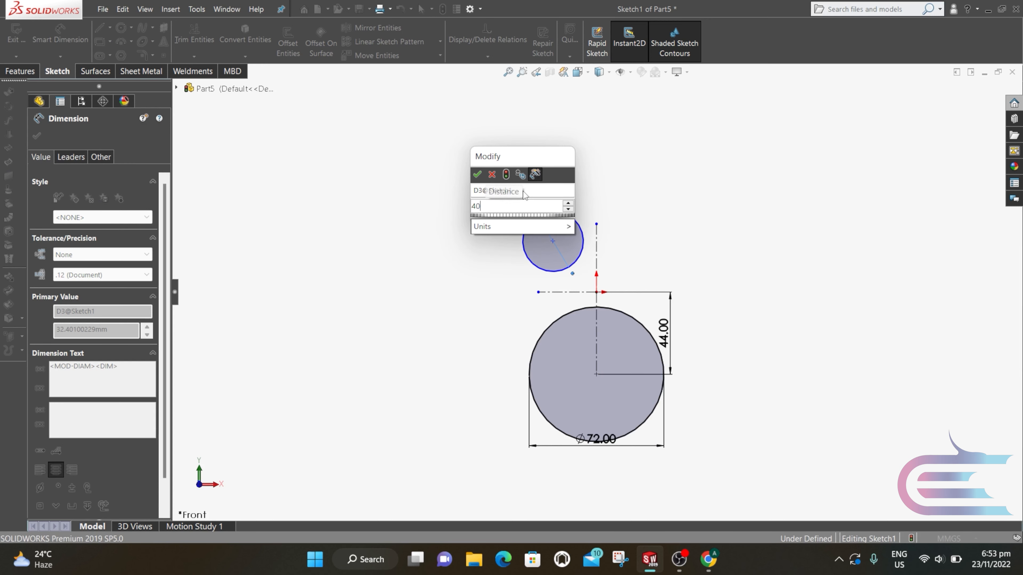
key(Return)
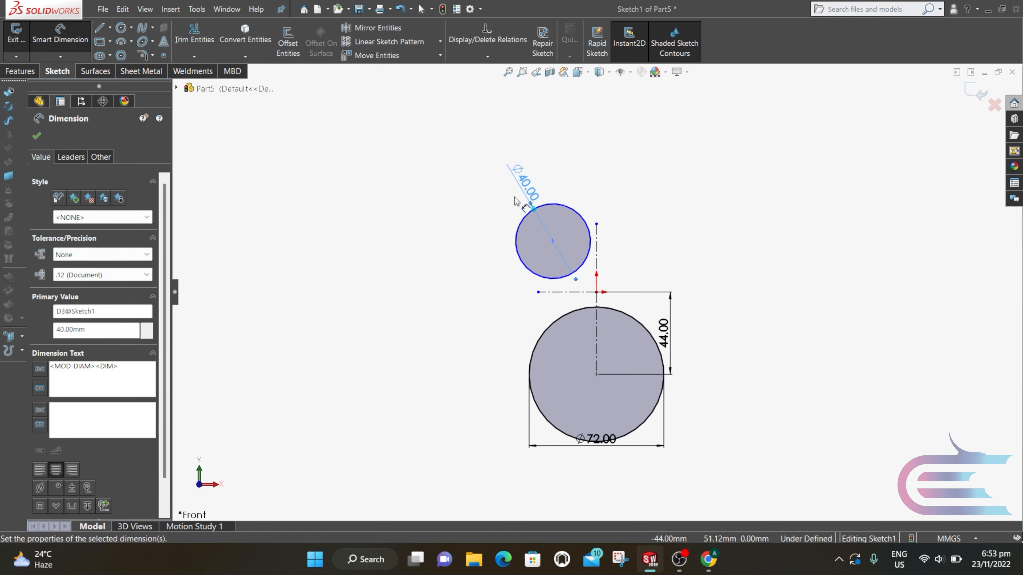
Dimension the horizontal distance from the upper circle's center to the vertical centerline as 52.155 mm.
click(552, 241)
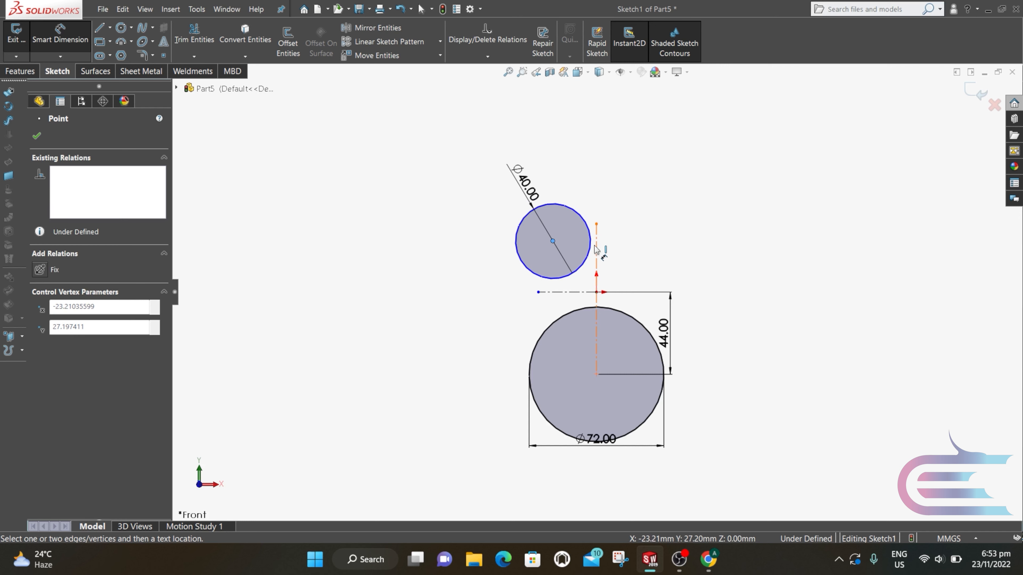
click(597, 248)
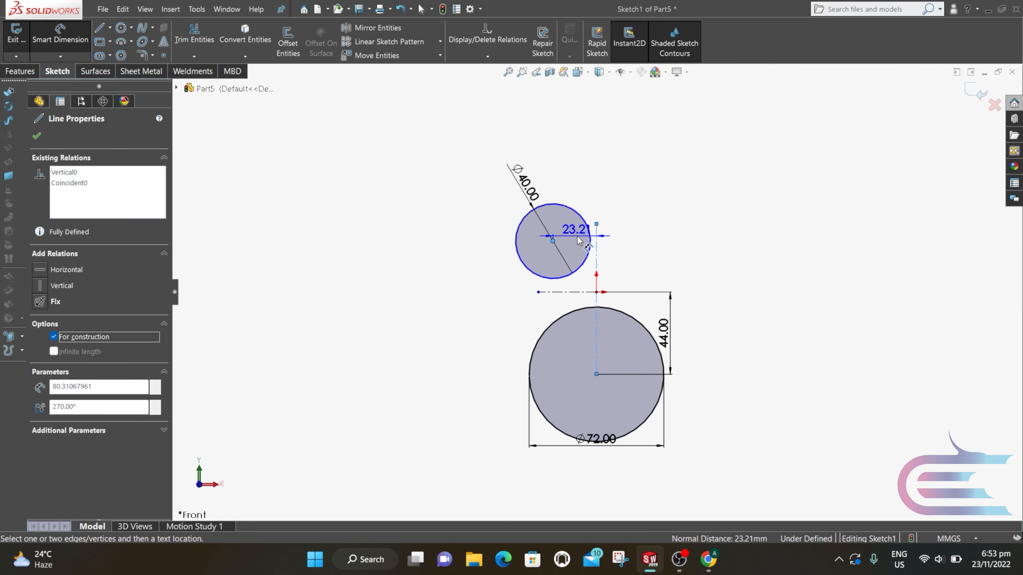
click(578, 241)
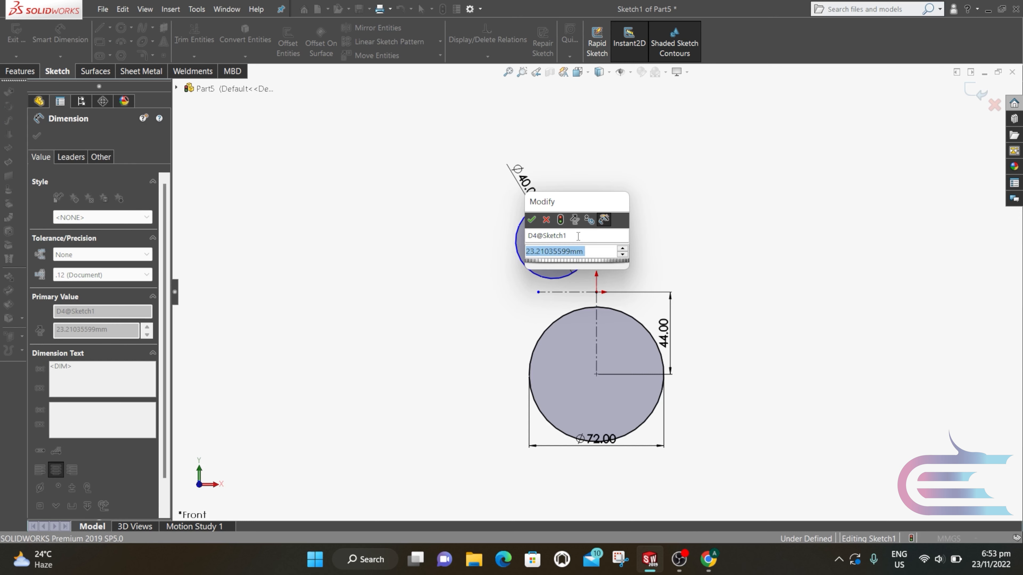
text(52)
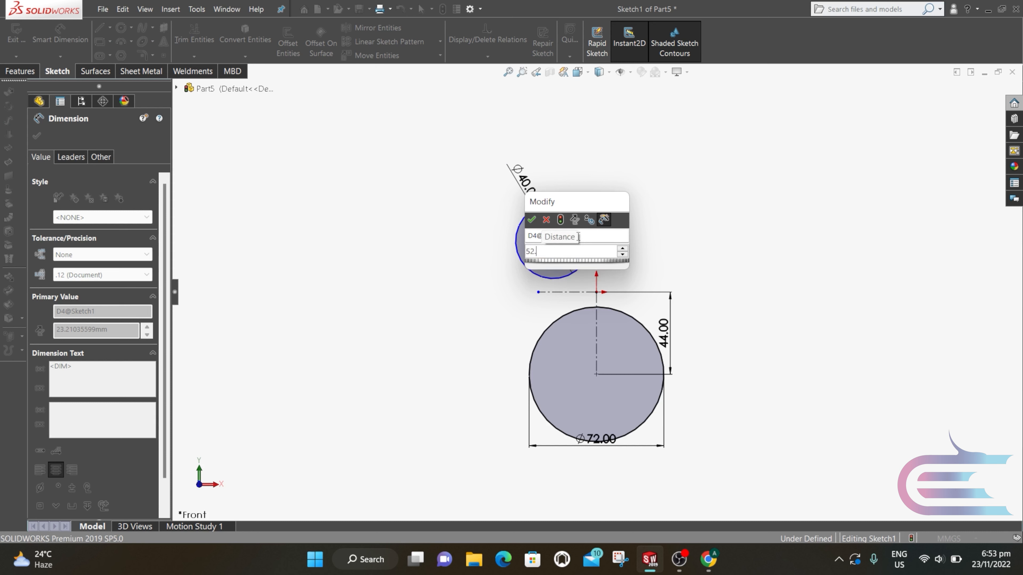
text(.155)
click(534, 221)
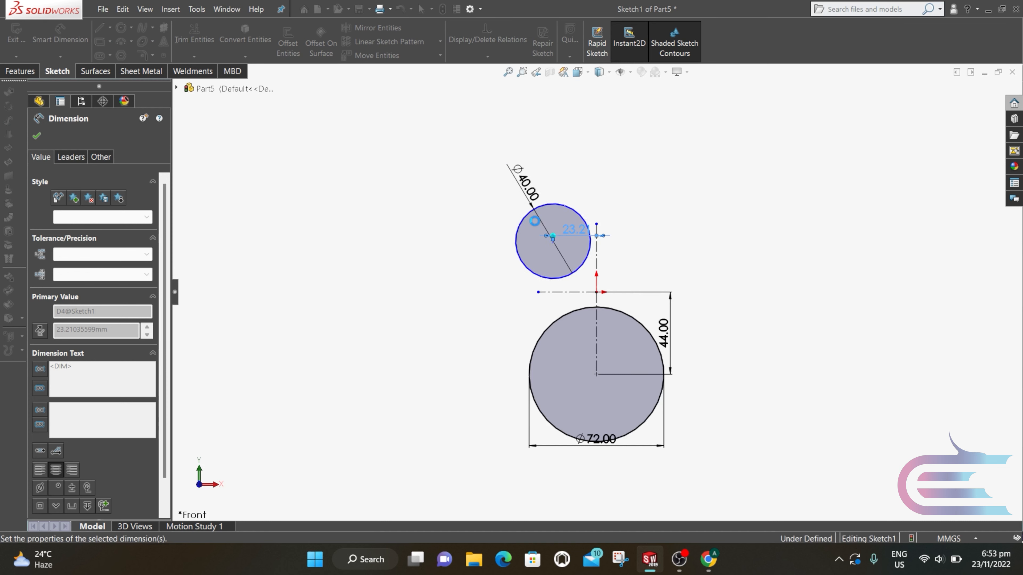
Dimension the vertical distance from the upper circle's center to the horizontal centerline as 56.967 mm.
scroll(591, 366, down, 2)
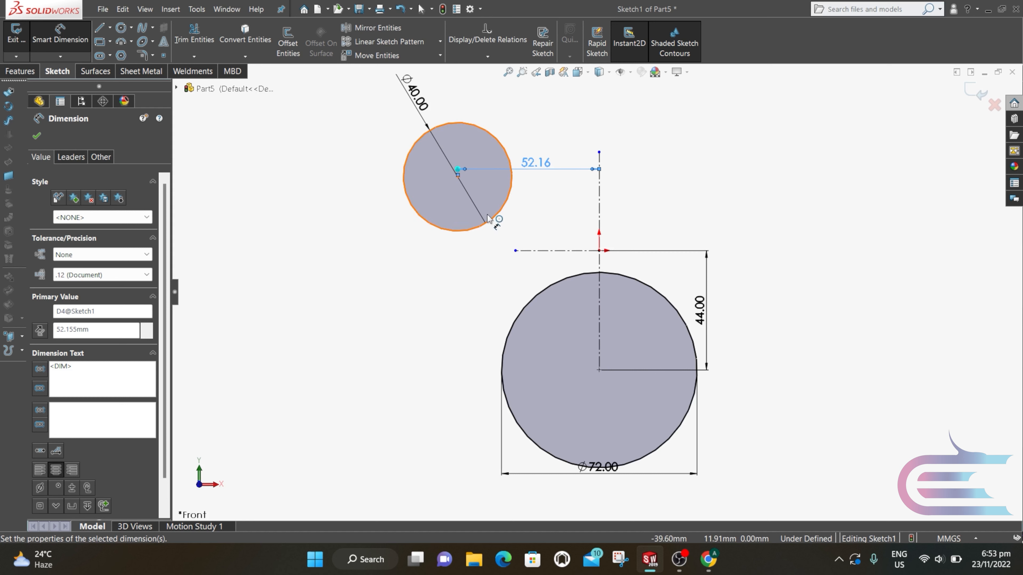
click(458, 177)
click(558, 251)
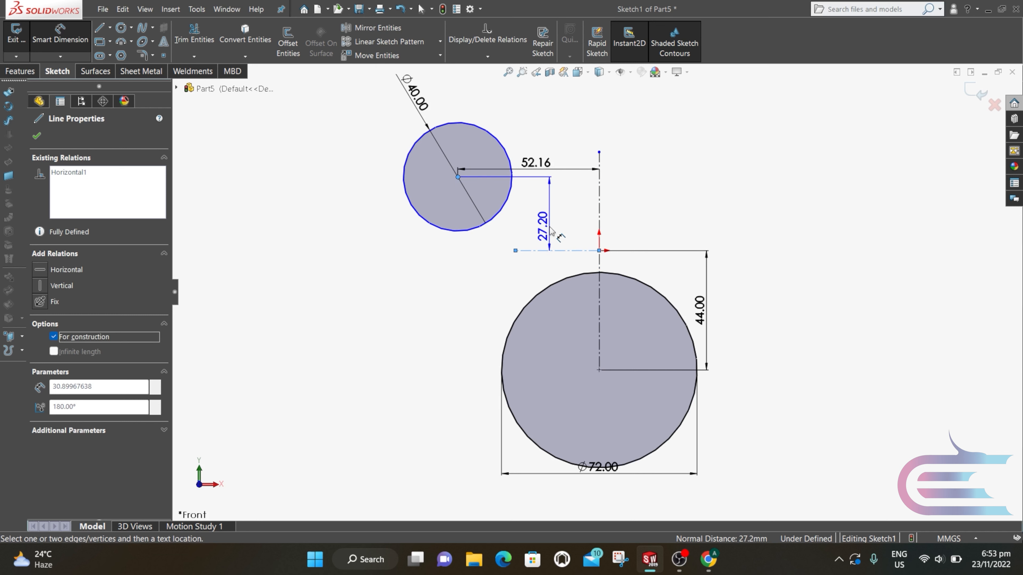
click(551, 231)
text(56)
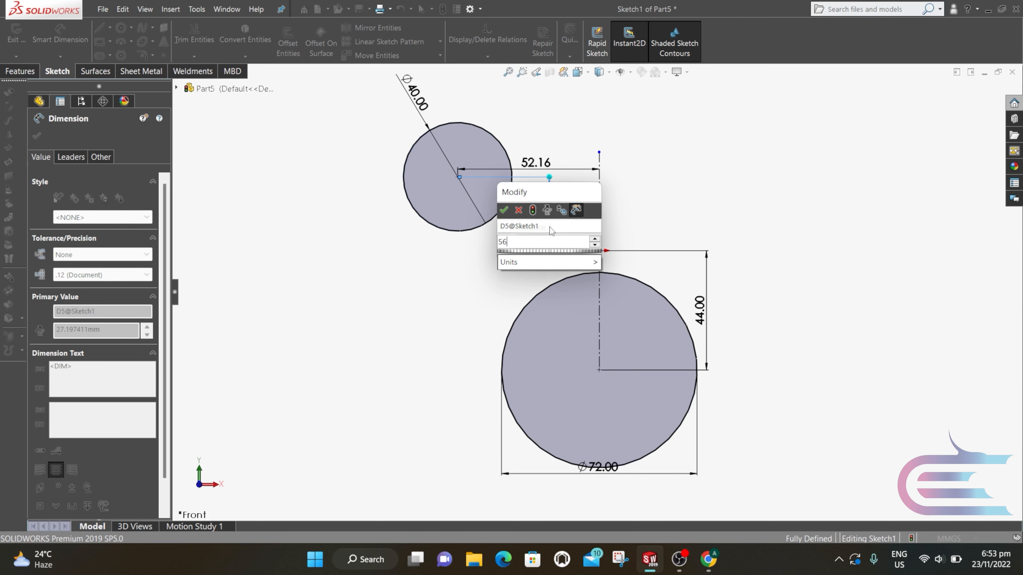
text(.)
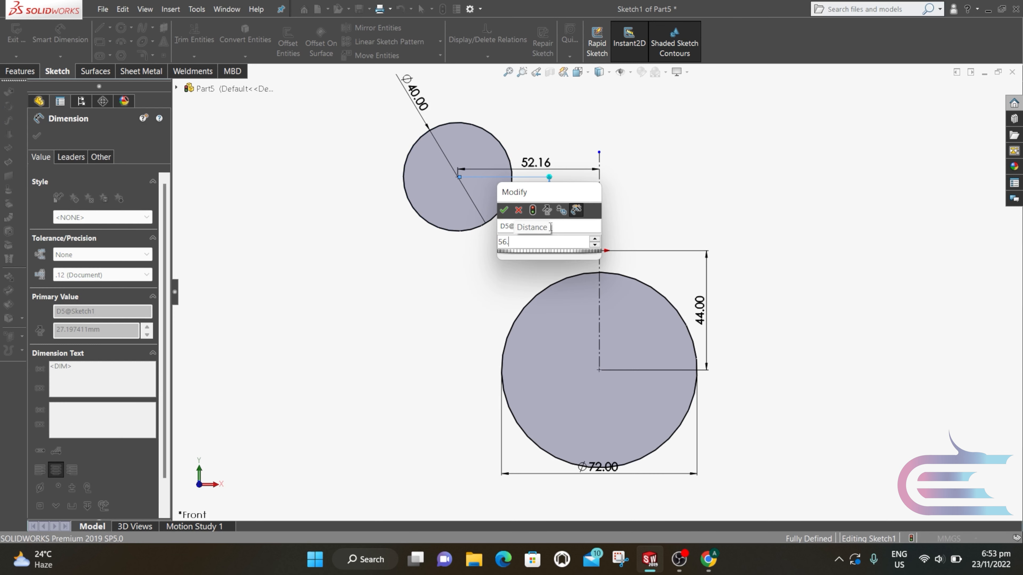
text(96)
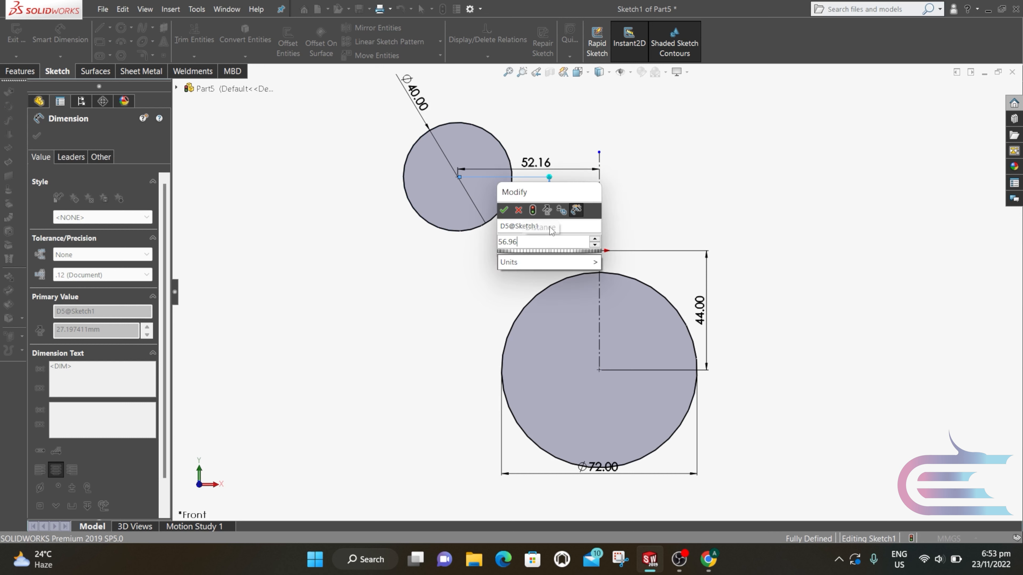
text(7)
click(504, 209)
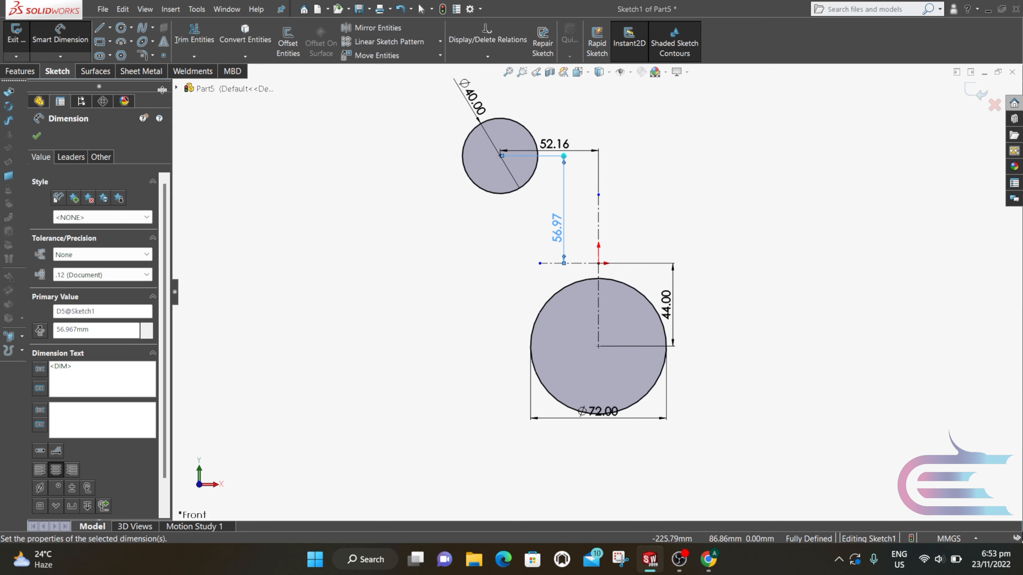
Sketch two construction radii in the 40 mm circle, one horizontal from its left quadrant to the center, the other sloping about 38° down-left to the circumference.
click(110, 28)
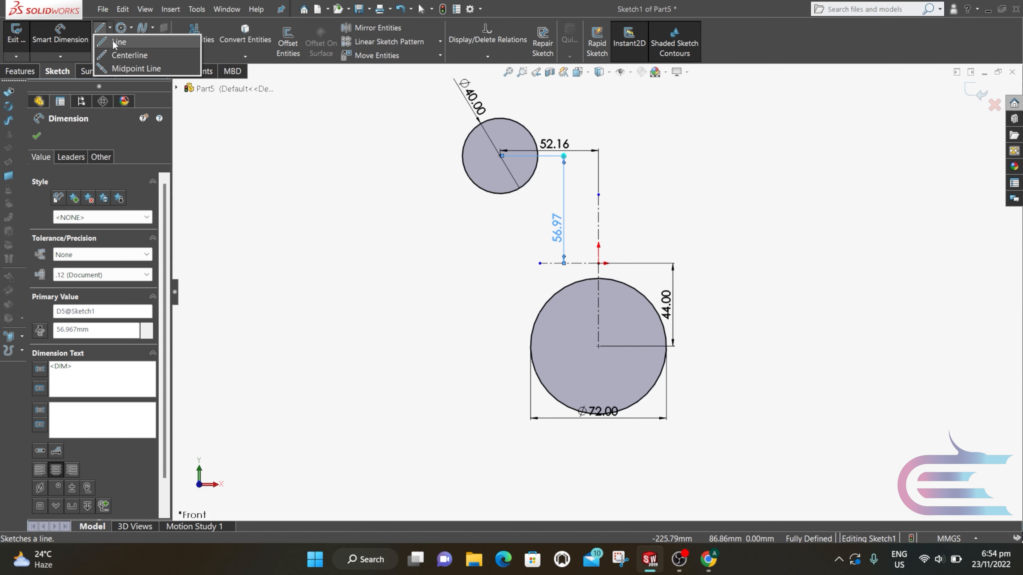
click(121, 52)
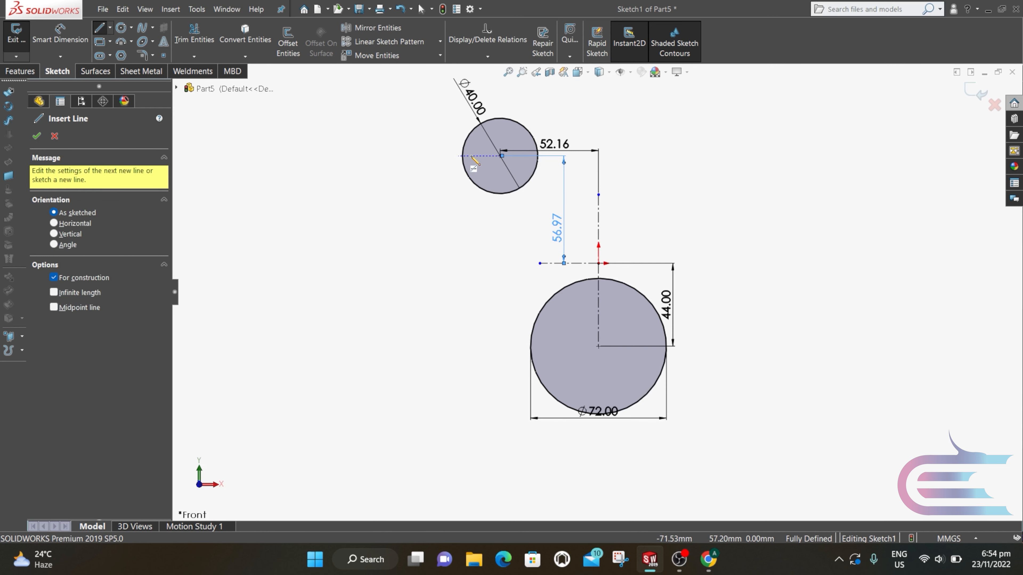
click(461, 155)
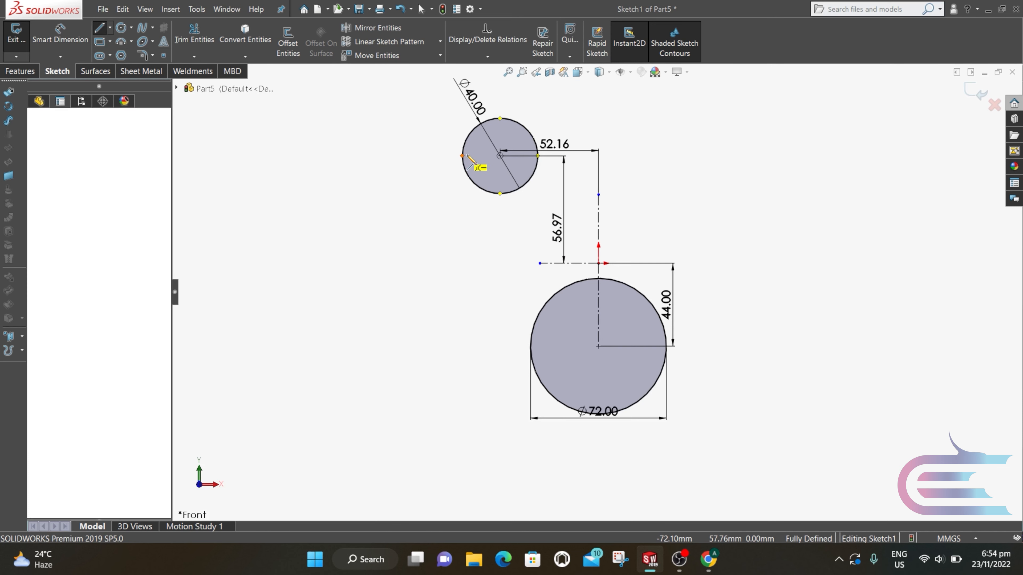
click(499, 156)
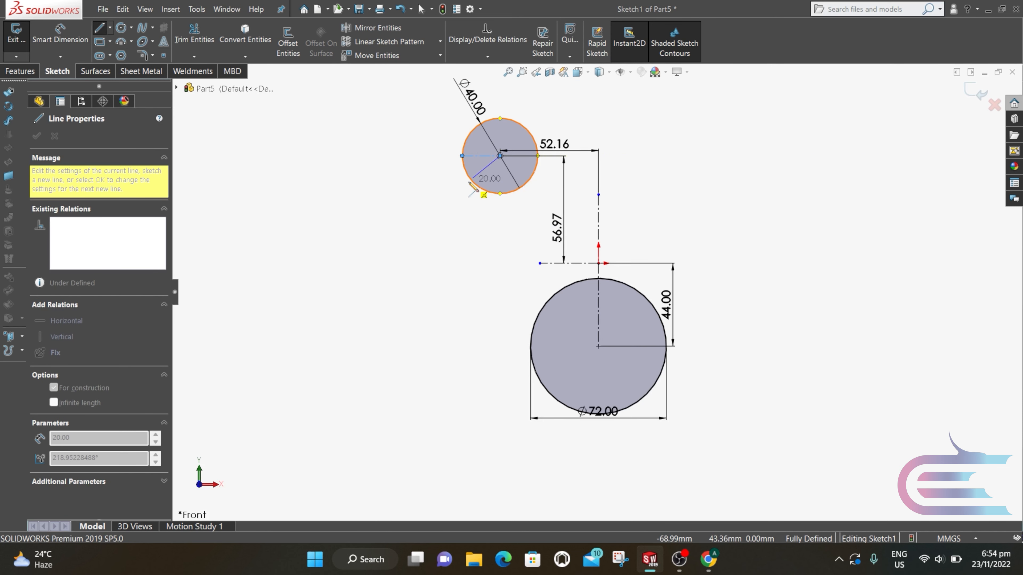
click(472, 178)
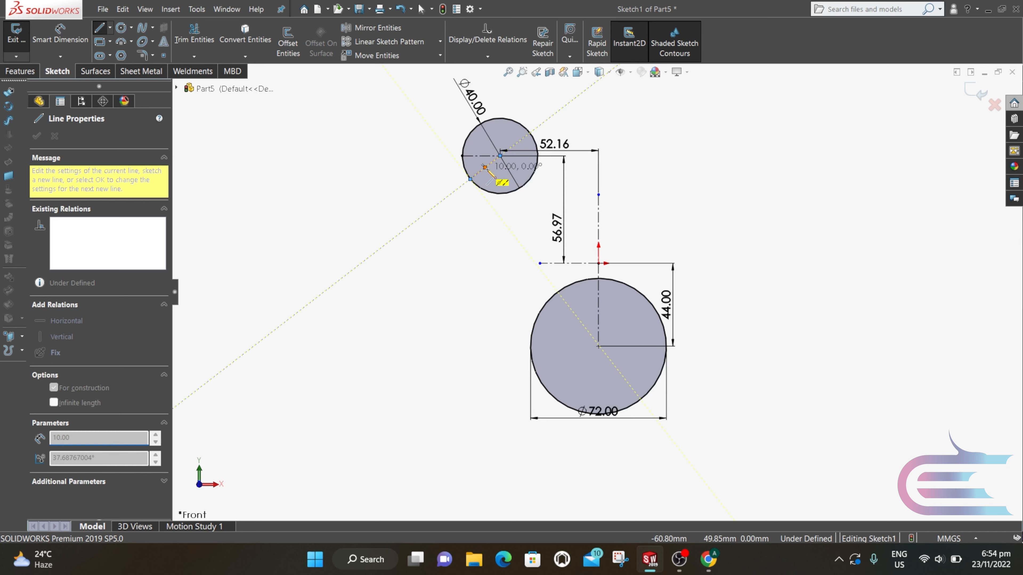
scroll(483, 175, down, 4)
key(Escape)
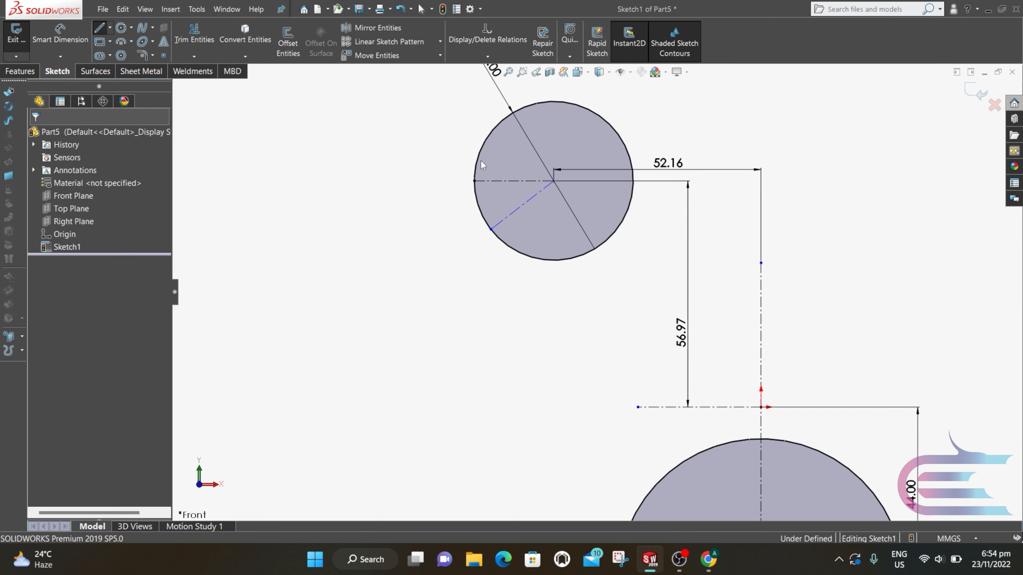
Dimension the angle between the two construction radii in the 40 mm circle as 37.3°.
click(61, 35)
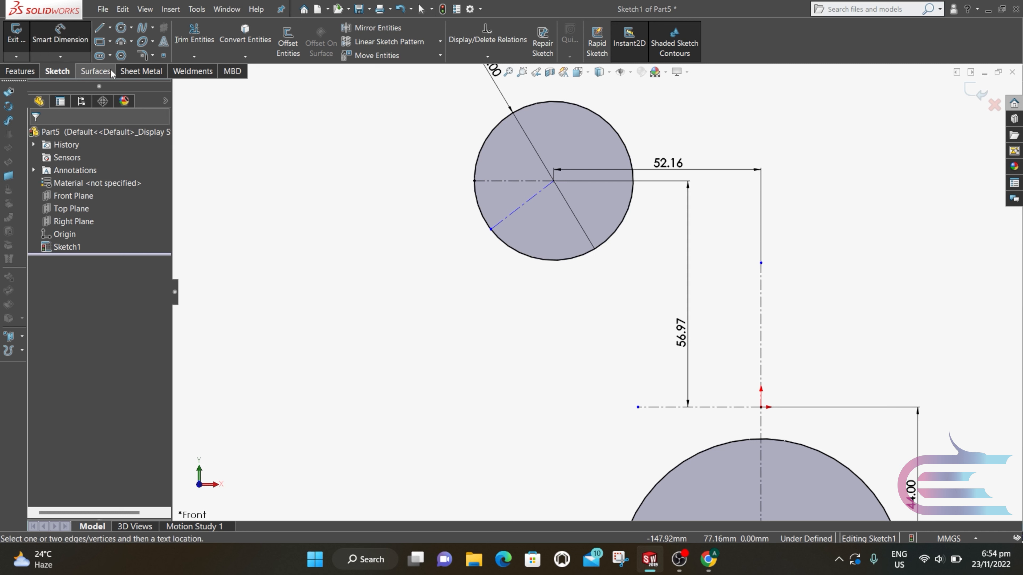
click(501, 182)
click(520, 207)
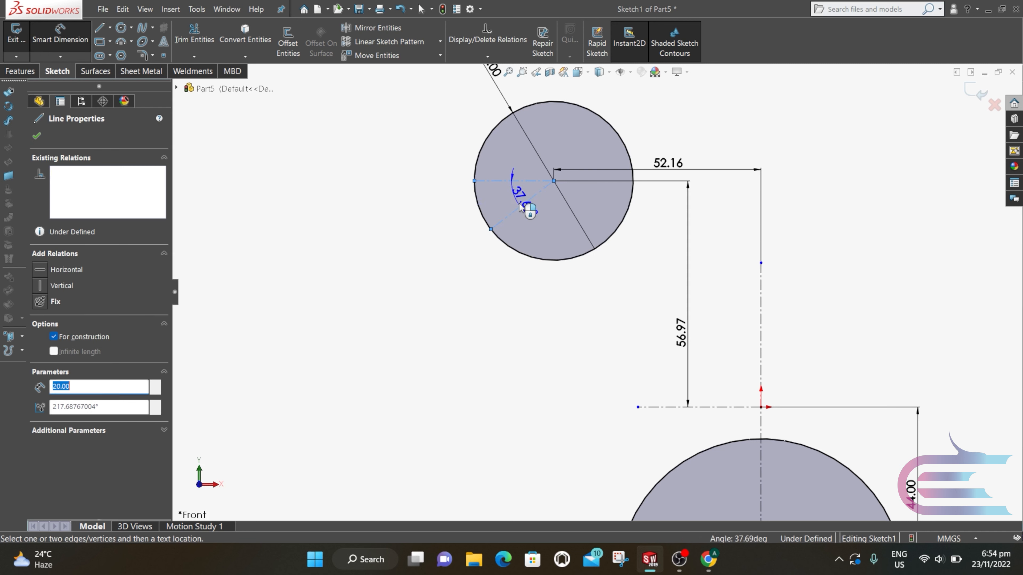
click(521, 200)
text(3)
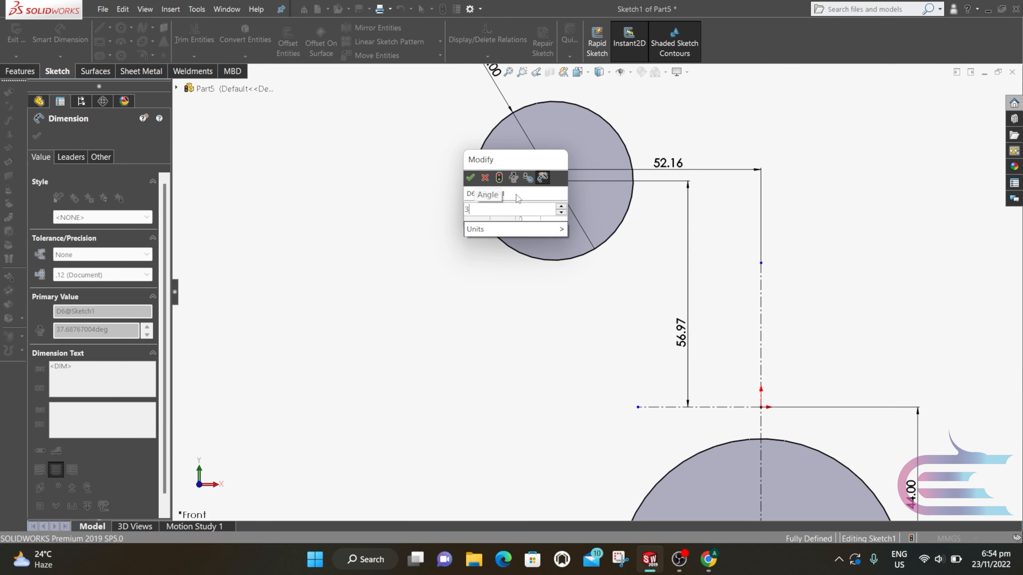
text(7.3)
click(470, 178)
Sketch a three-point spline from the 72 mm circle's left quadrant through about (-42.6, -5.4) mm to the sloping radius's end on the 40 mm circle.
scroll(483, 197, up, 3)
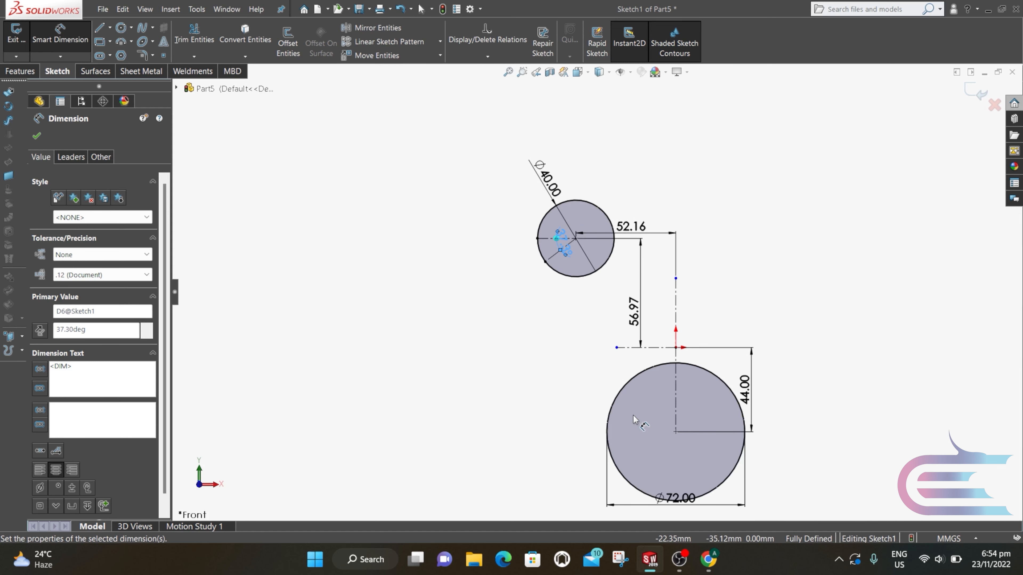
scroll(633, 419, down, 2)
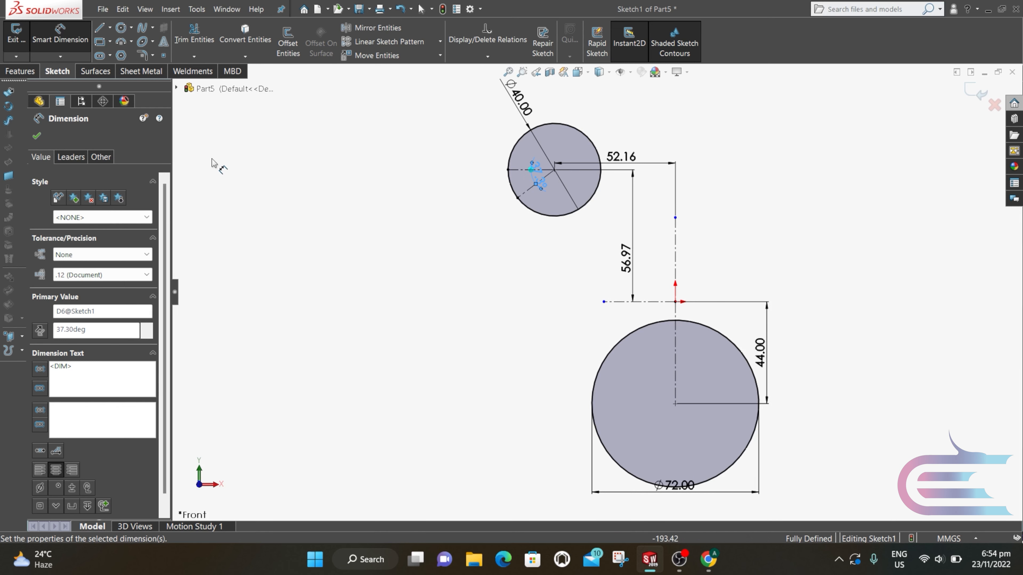
click(143, 29)
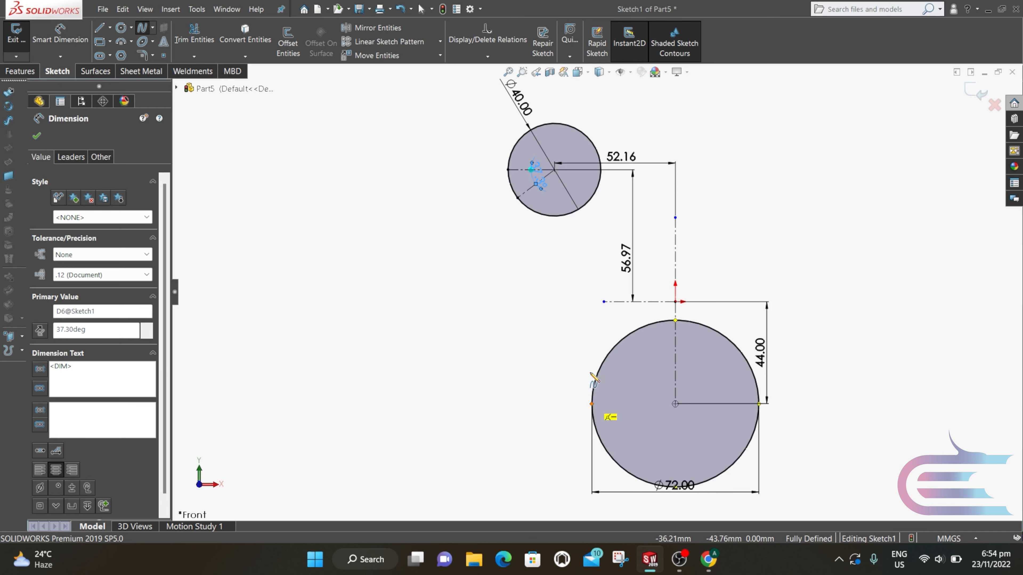
click(591, 404)
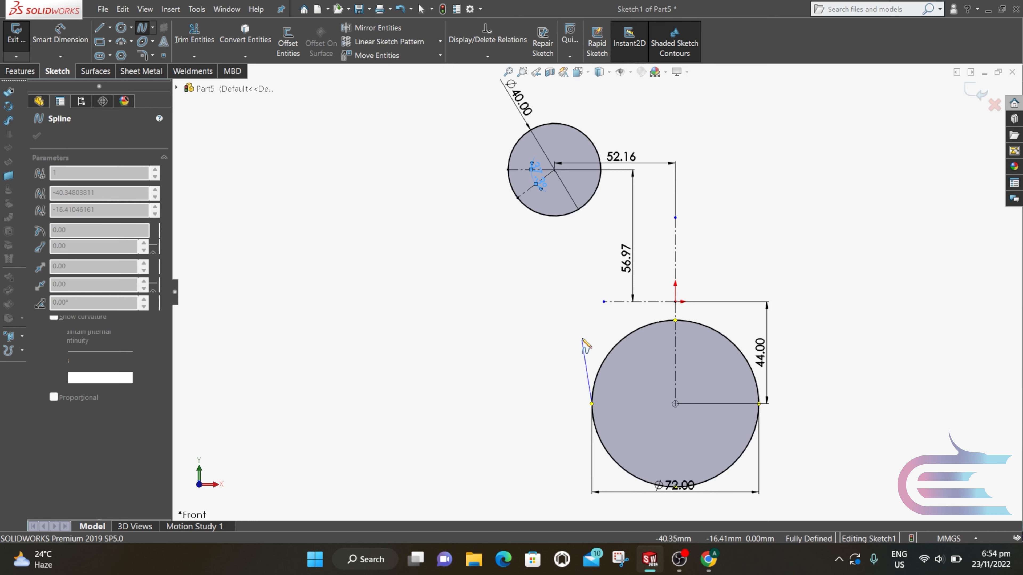
click(577, 314)
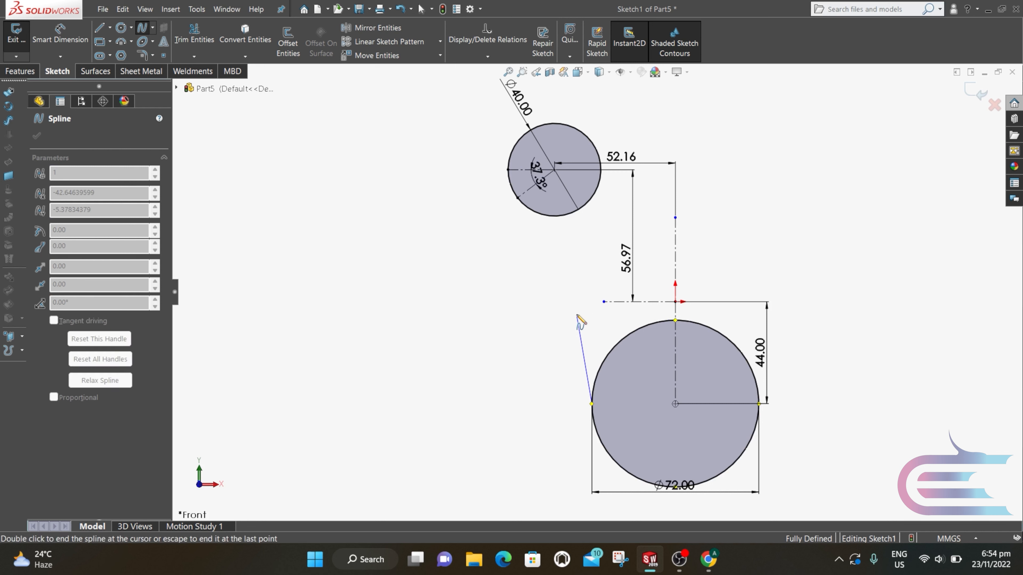
double_click(517, 198)
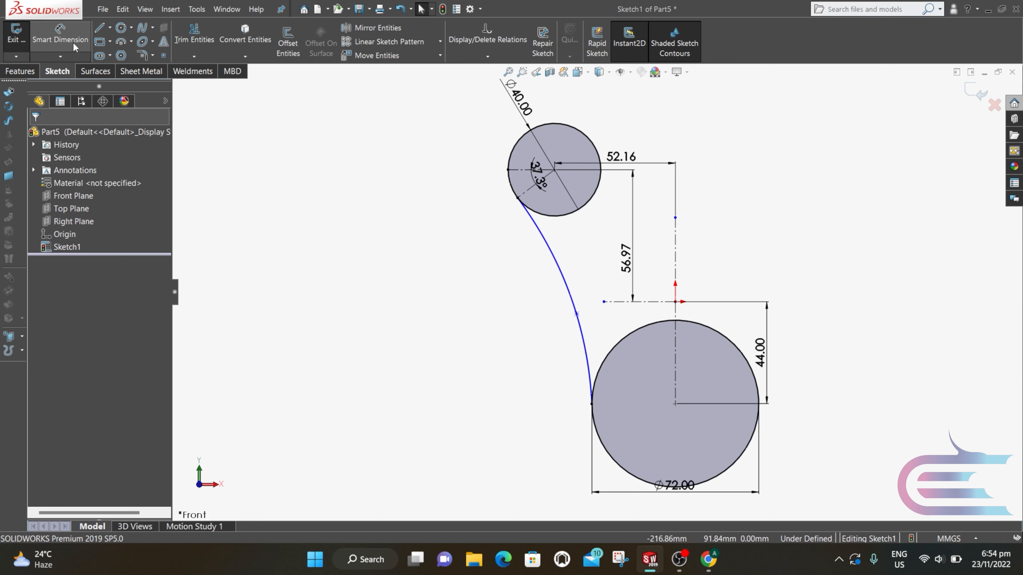
Dimension the vertical distance from the spline's middle point to the horizontal centerline as 2.714 mm.
click(60, 35)
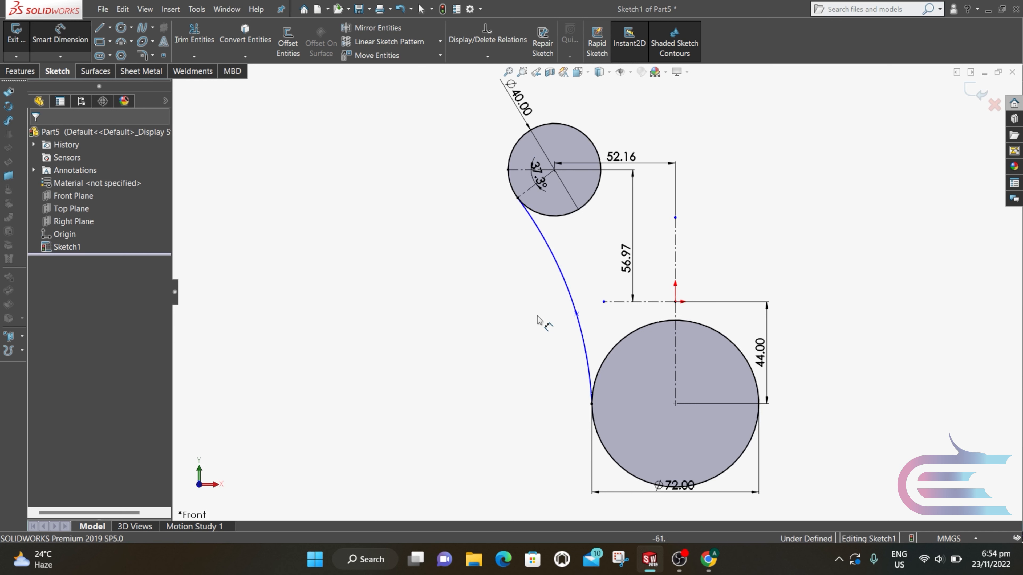
click(576, 313)
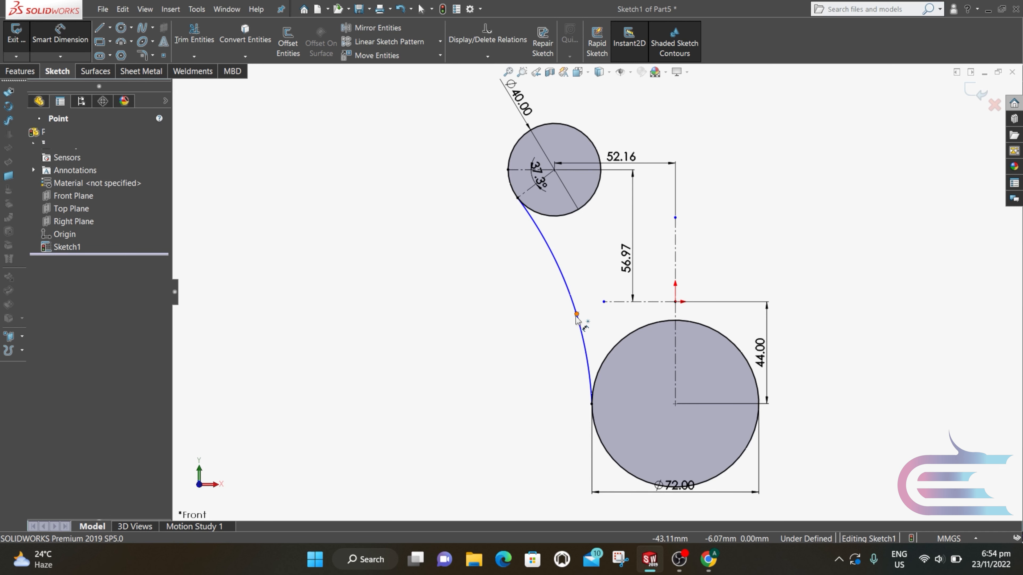
click(616, 302)
click(539, 314)
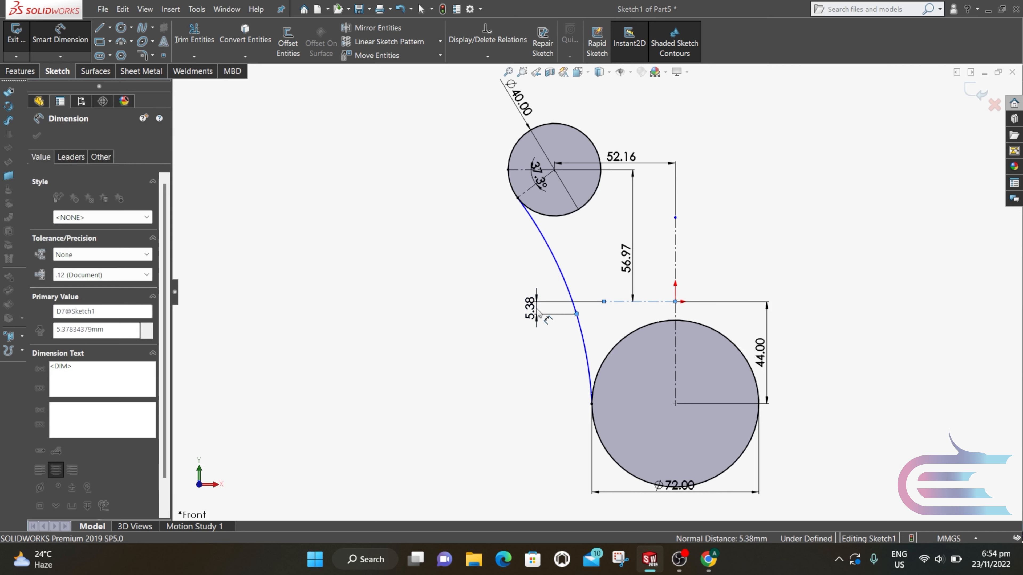
text(2)
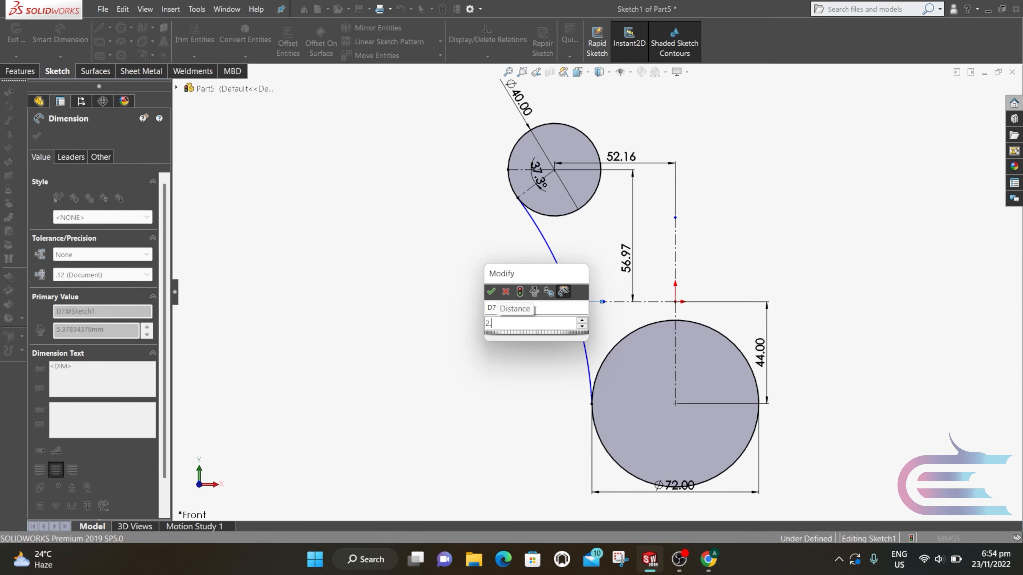
text(.71)
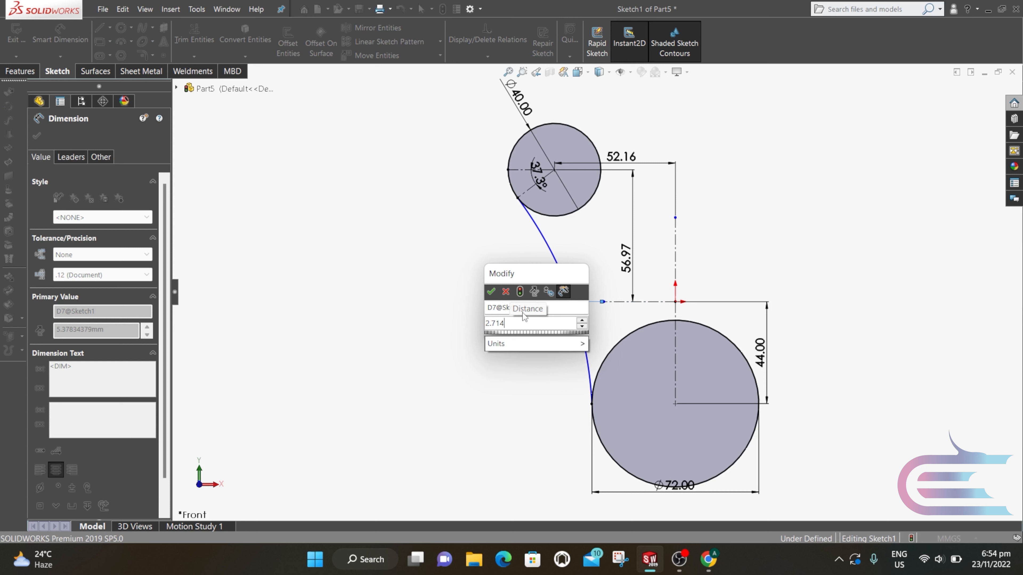
text(4)
click(491, 291)
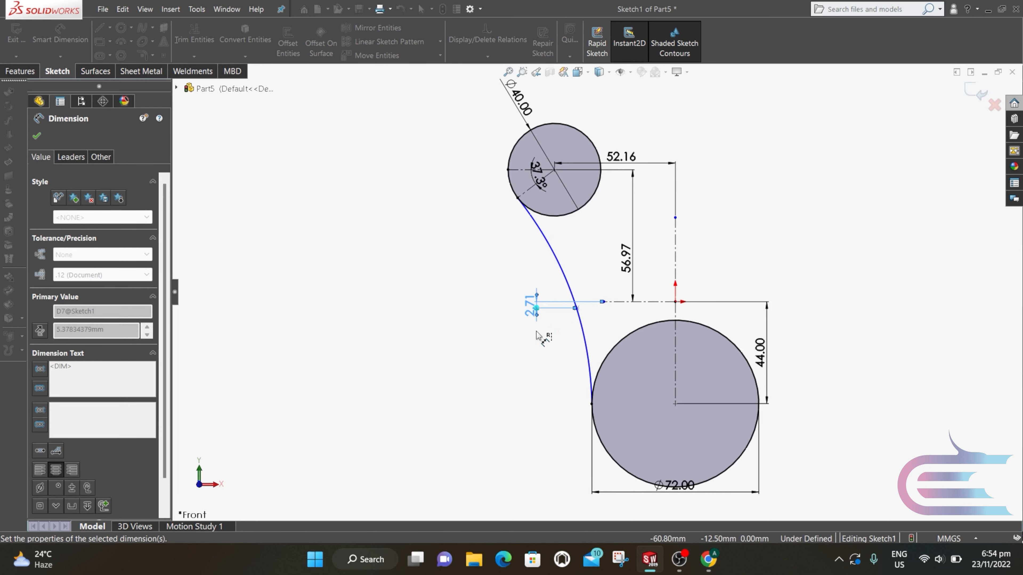
Dimension the horizontal distance from the spline's middle point to the vertical centerline as 42.564 mm.
click(577, 308)
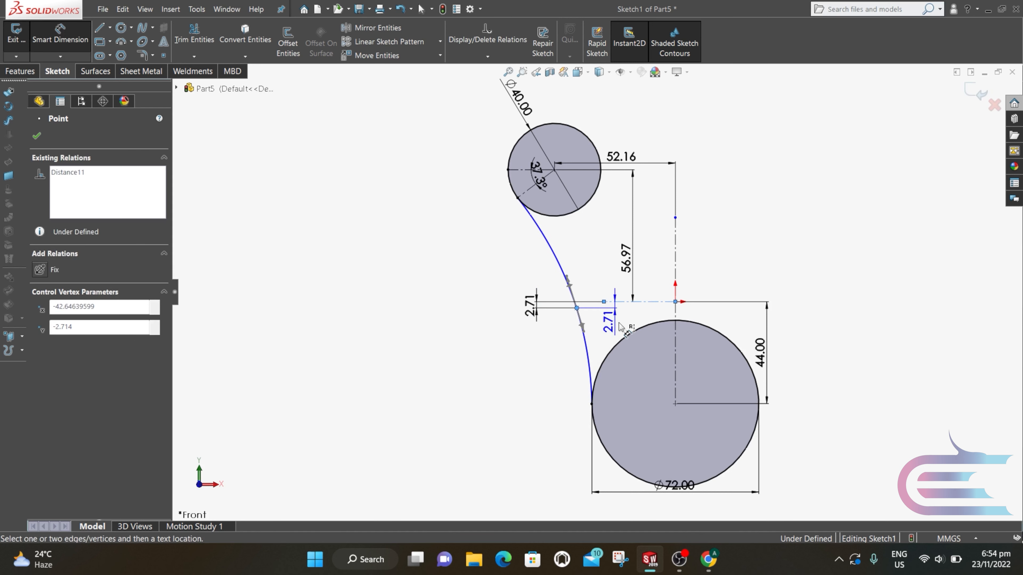
click(677, 318)
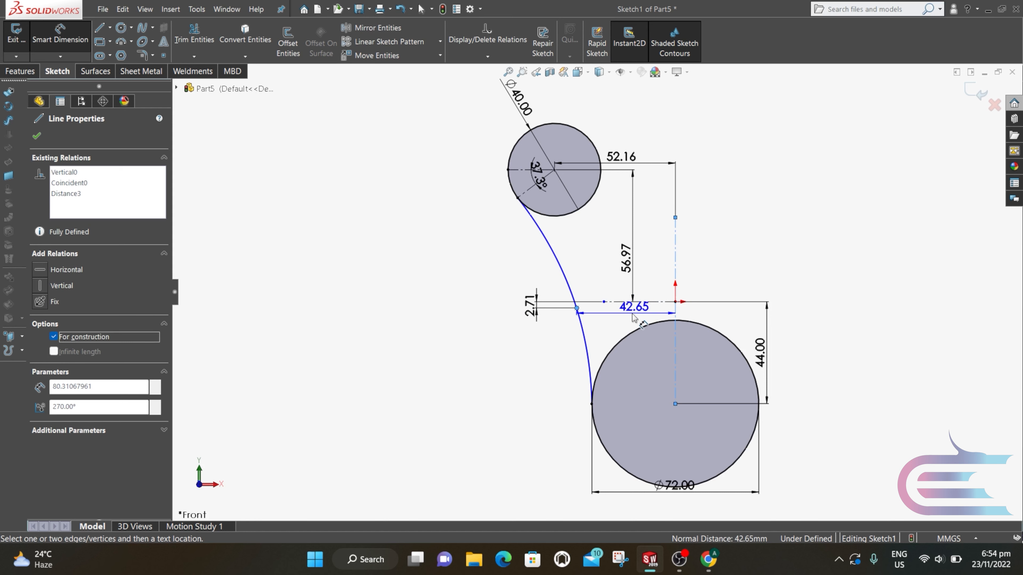
click(627, 321)
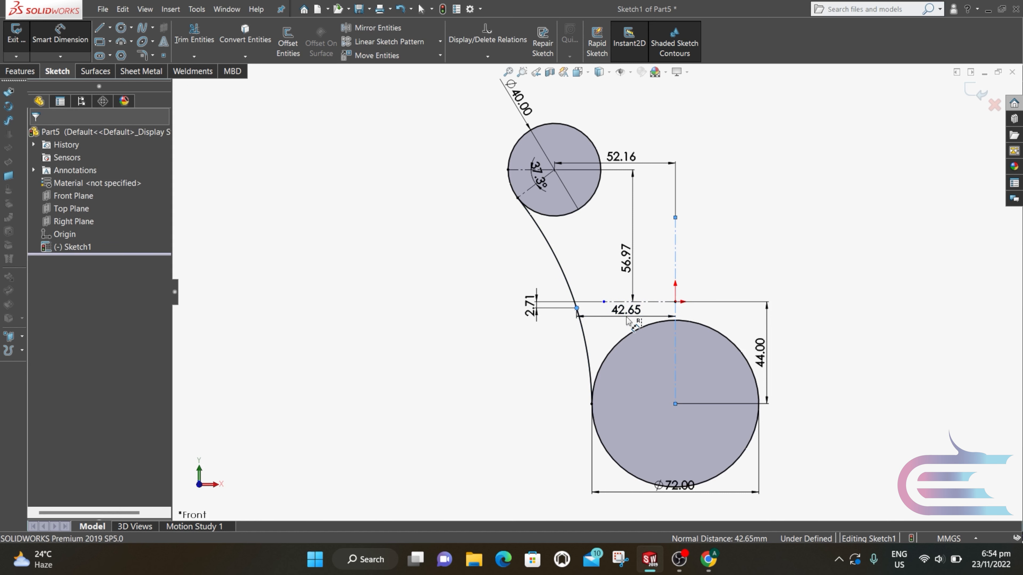
text(42)
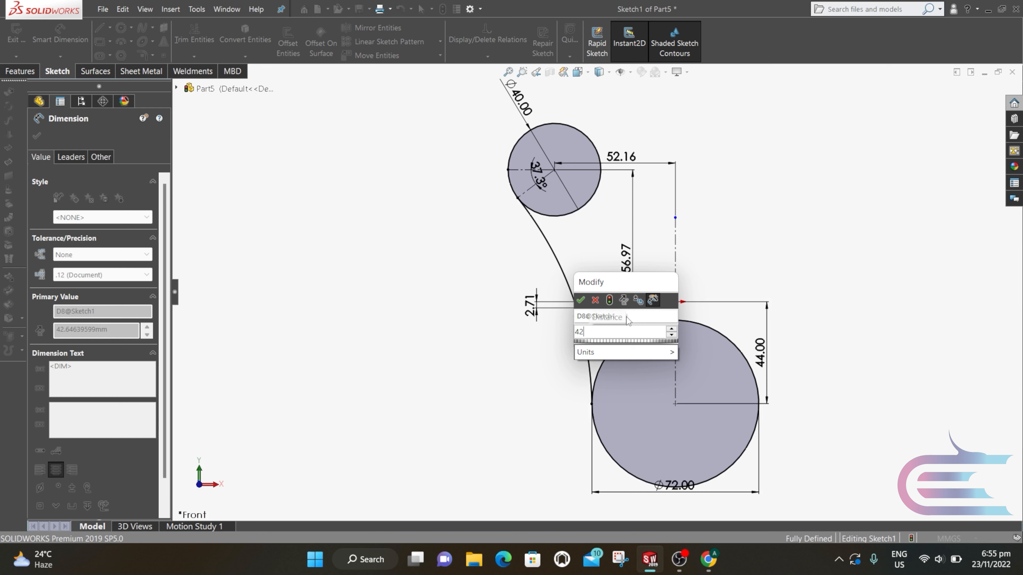
text(.564)
click(581, 301)
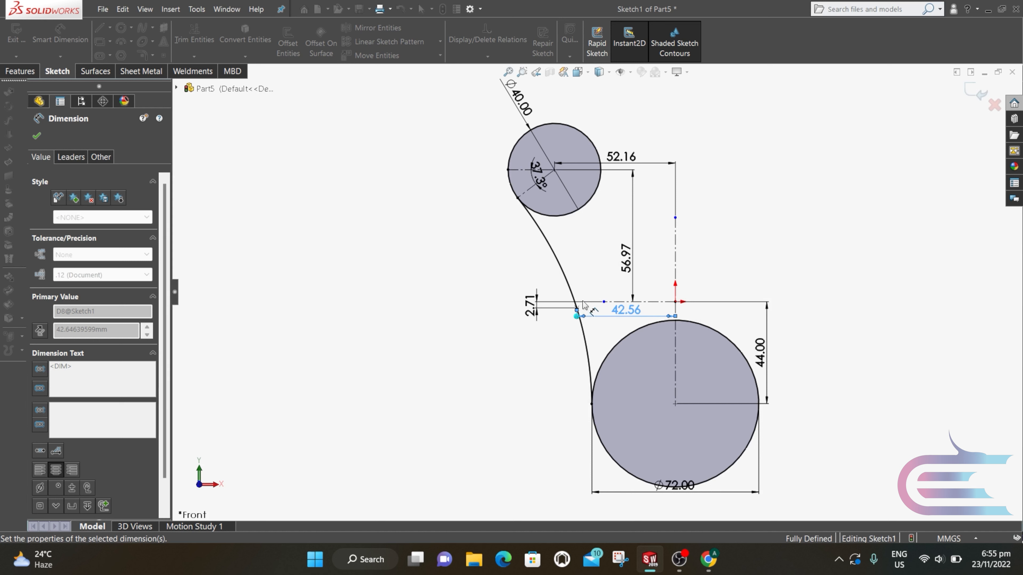
Dimension the spline's tangency handle at its lower end on the 72 mm circle as 43.41 mm.
click(590, 358)
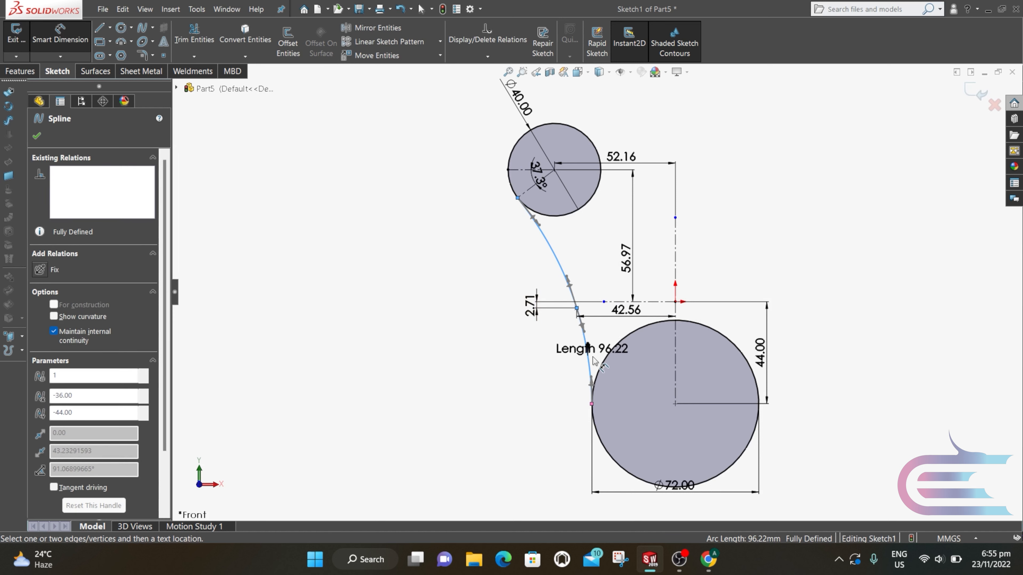
scroll(592, 361, down, 5)
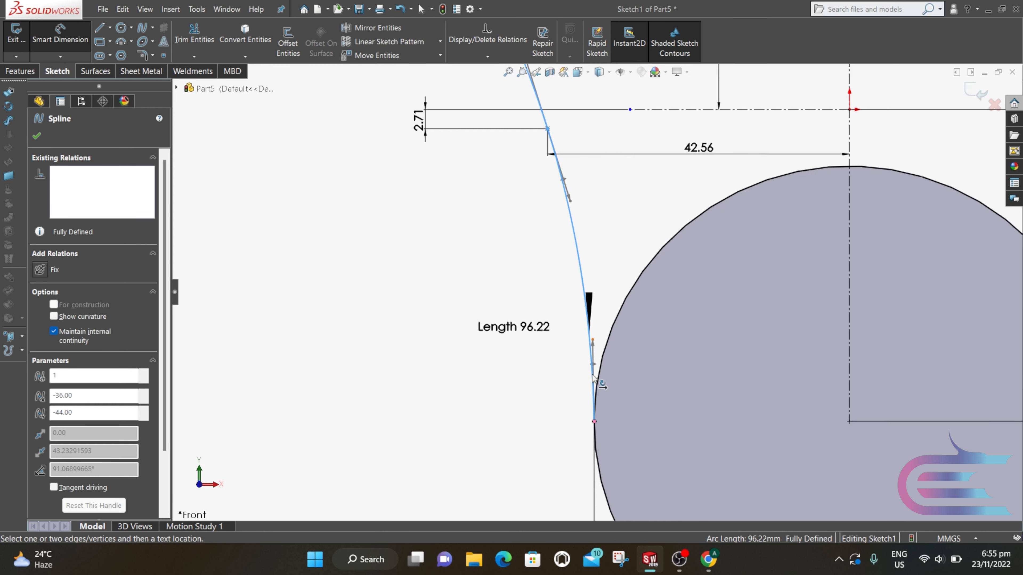
click(592, 353)
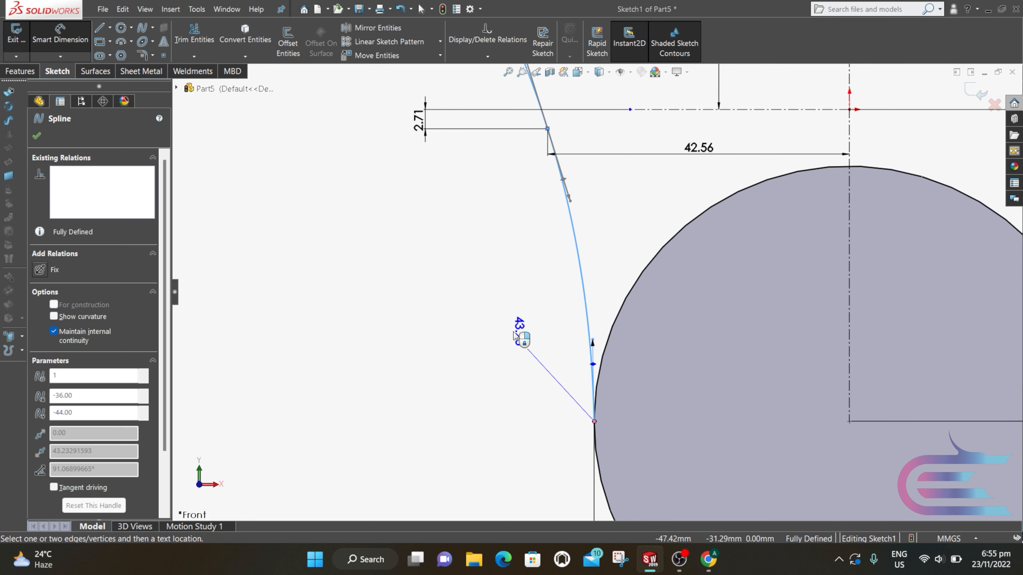
click(520, 337)
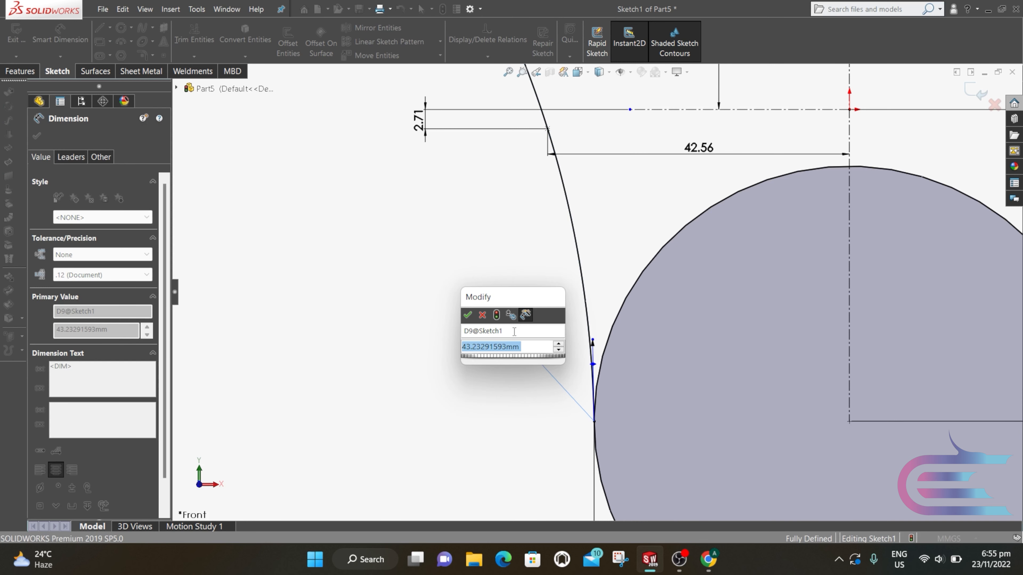
text(43)
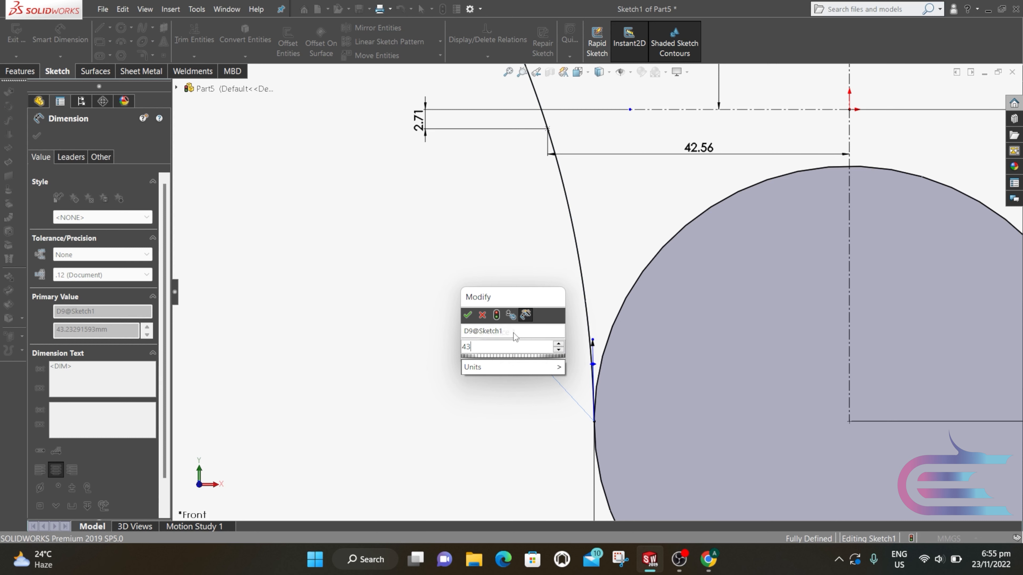
text(.41)
click(468, 315)
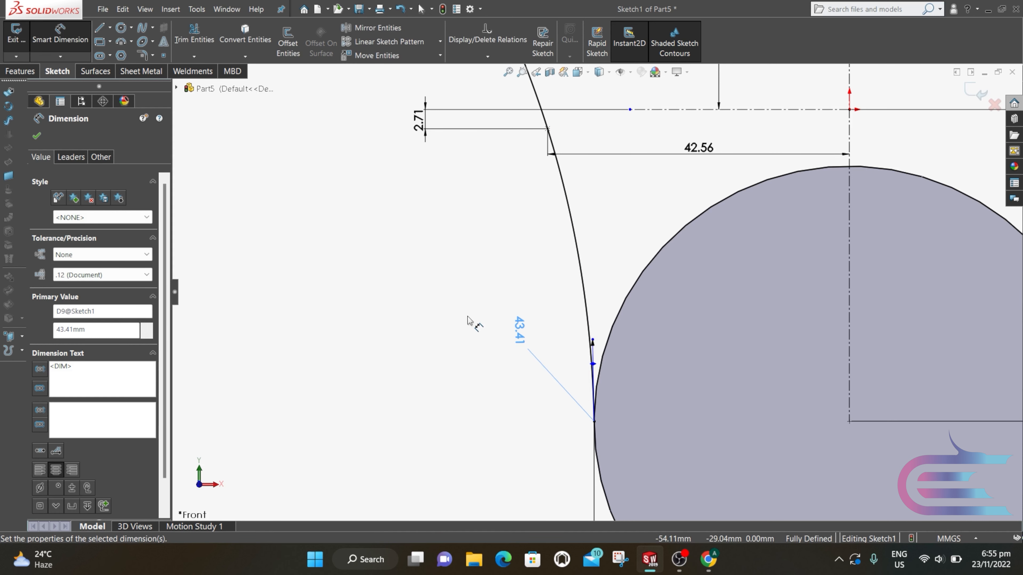
Dimension the spline's tangency handle at its upper end on the 40 mm circle as 55.3 mm.
key(f)
scroll(523, 117, down, 5)
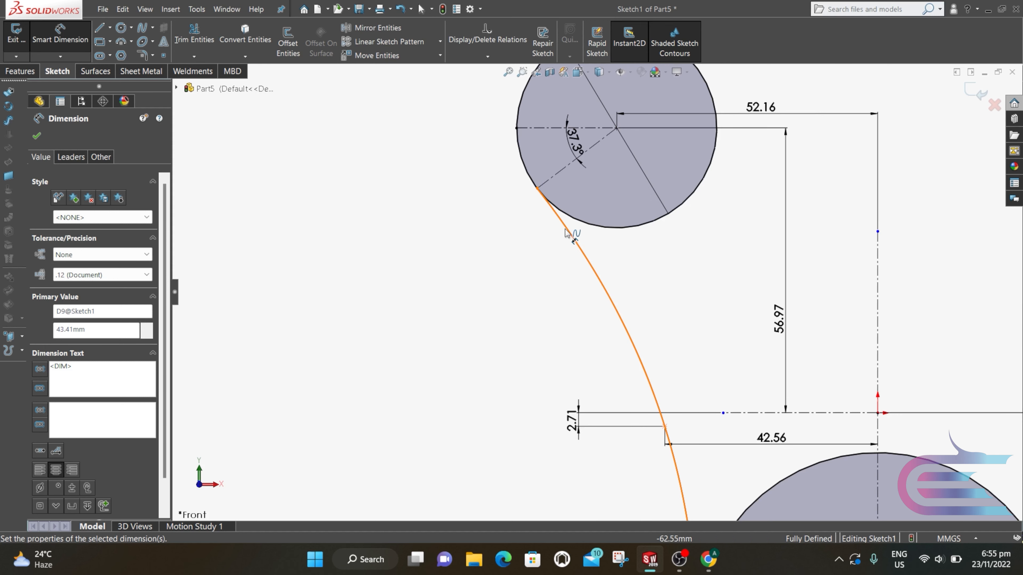
click(568, 237)
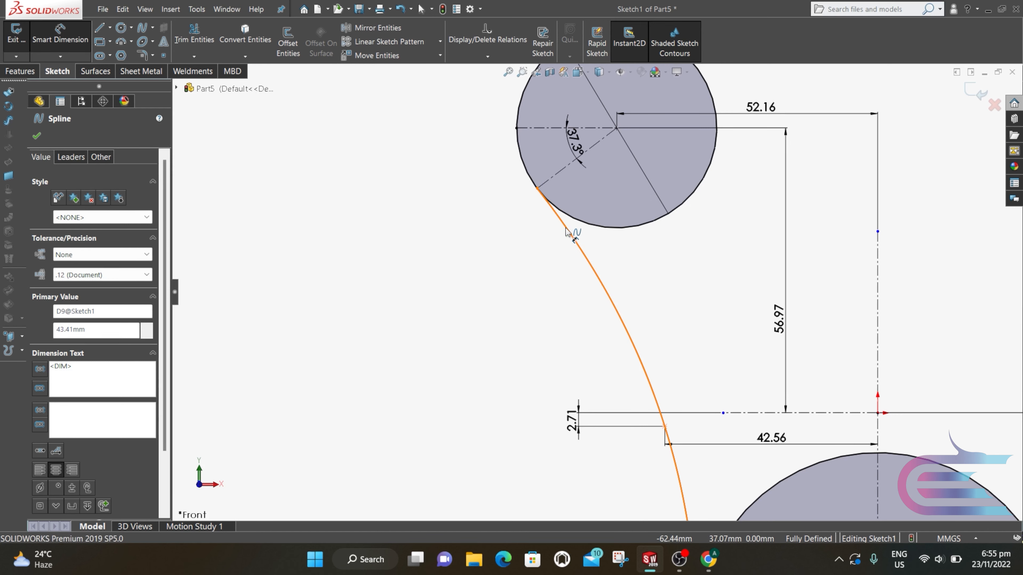
click(583, 247)
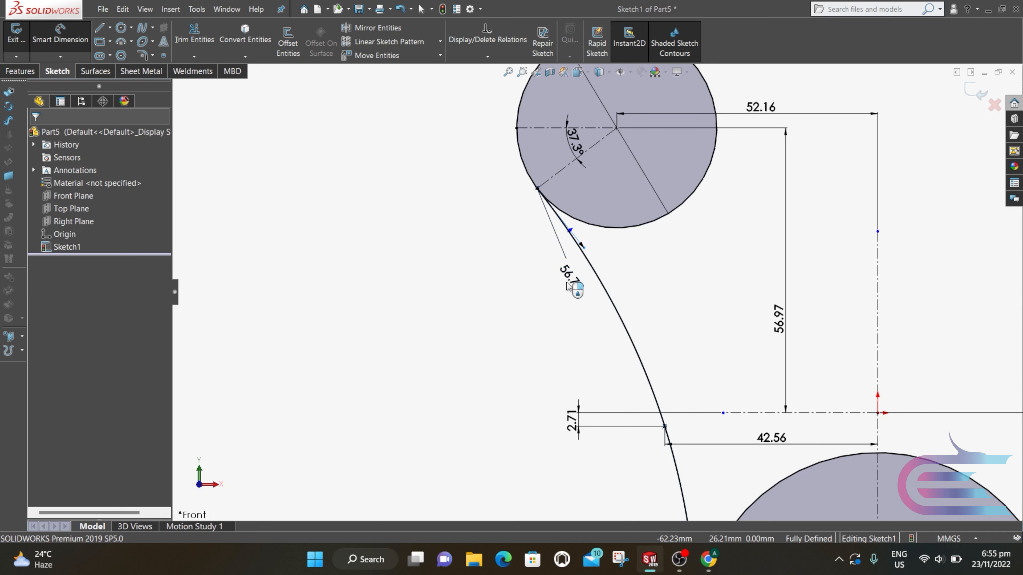
click(568, 285)
text(5)
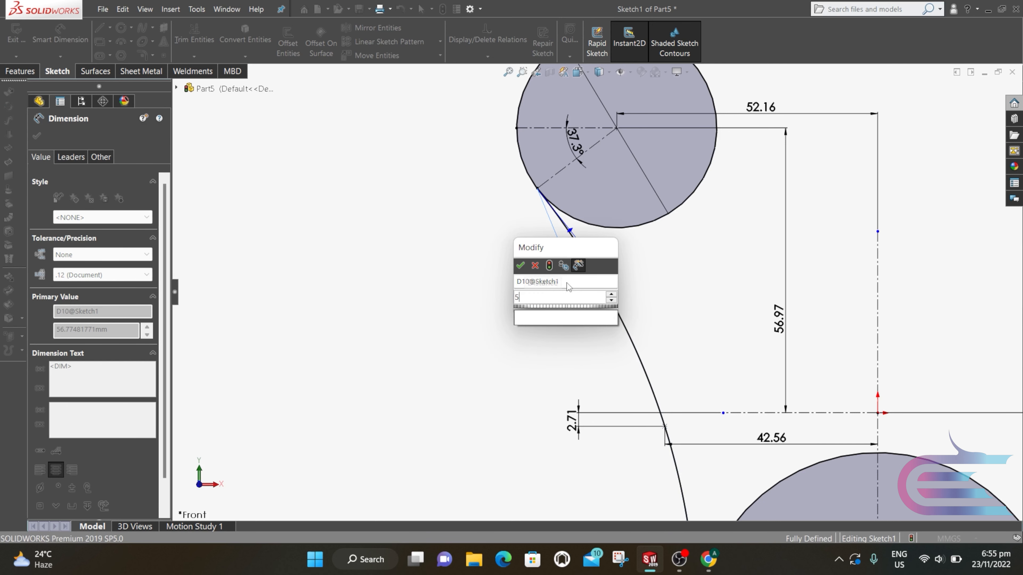
text(5.3)
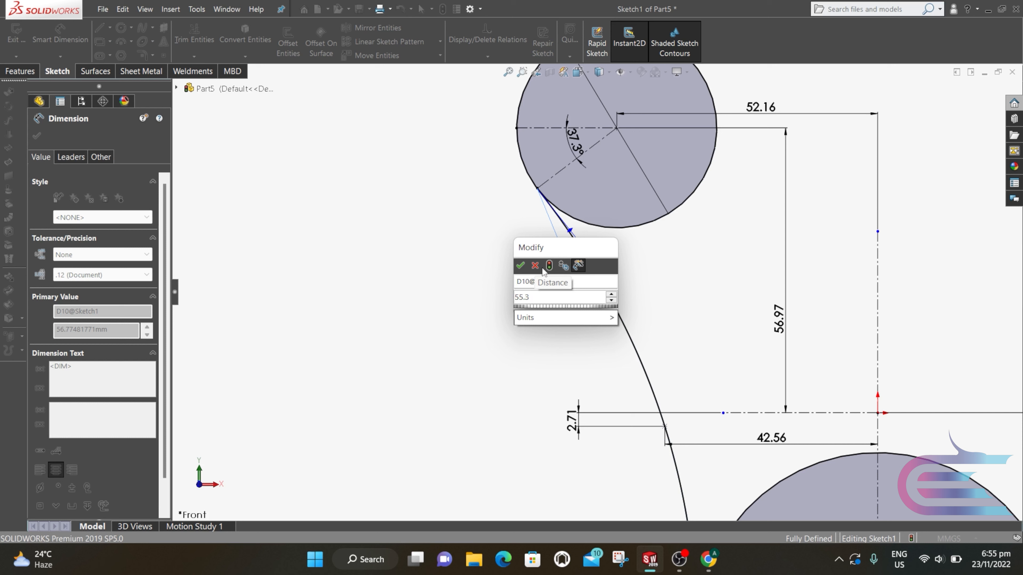
click(521, 265)
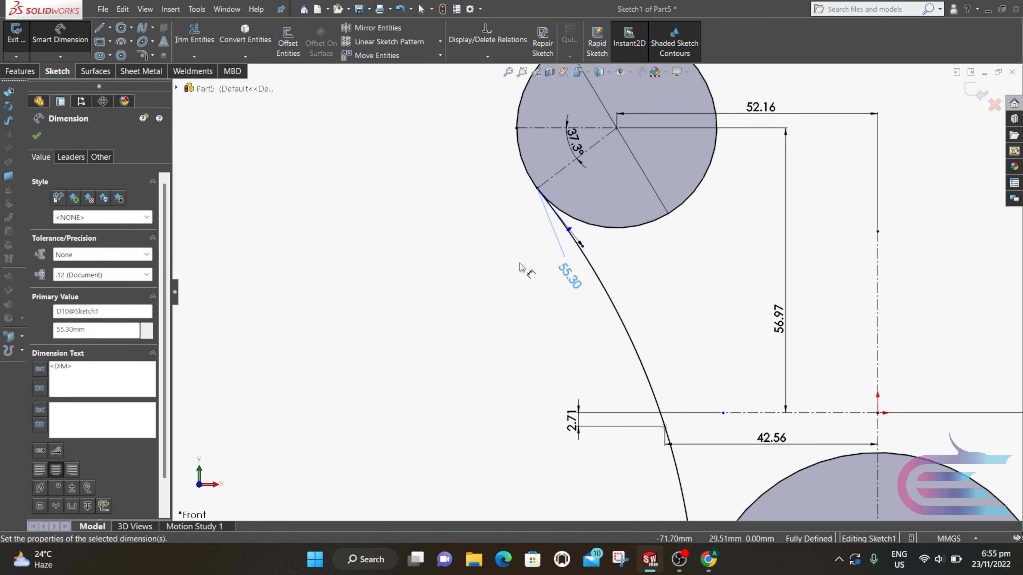
key(Escape)
key(Escape)
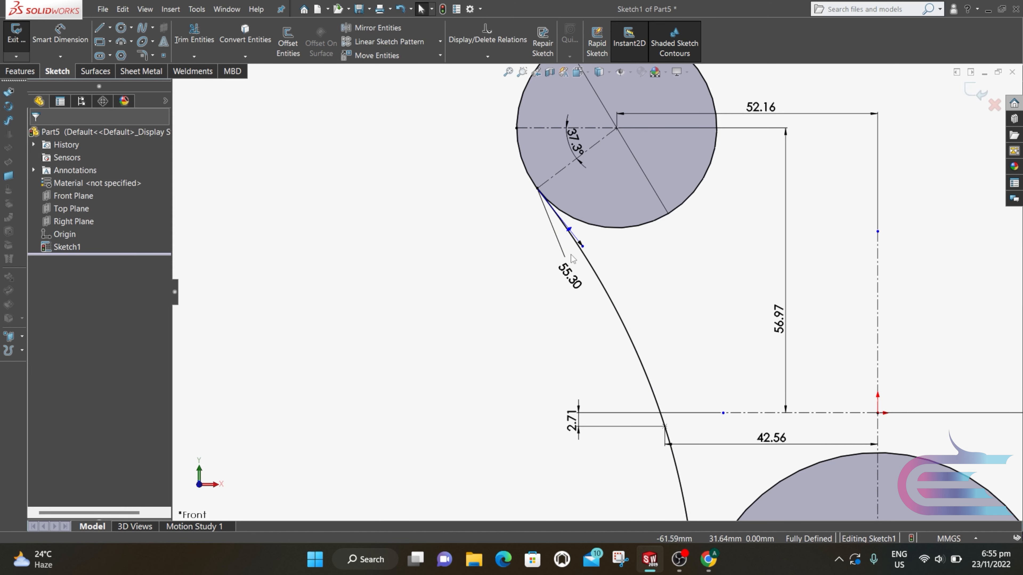
Make the spline tangent to the 40 mm circle.
click(581, 256)
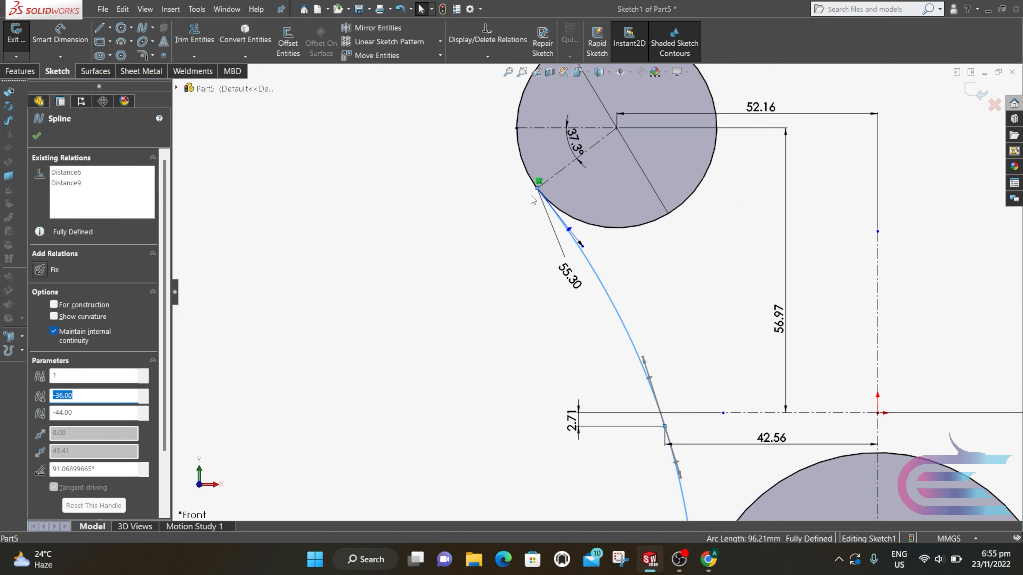
click(529, 179)
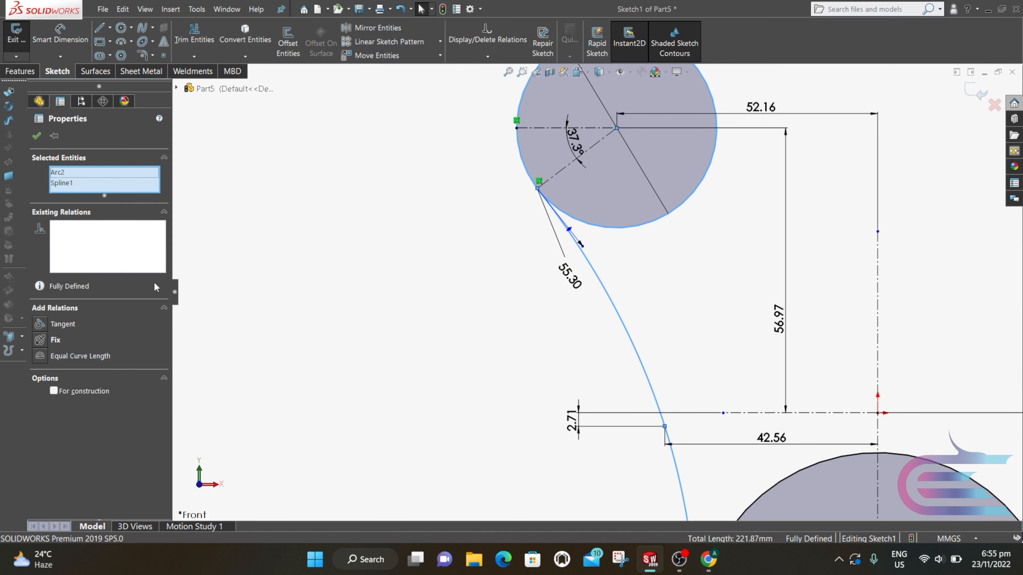
click(43, 327)
scroll(514, 282, up, 3)
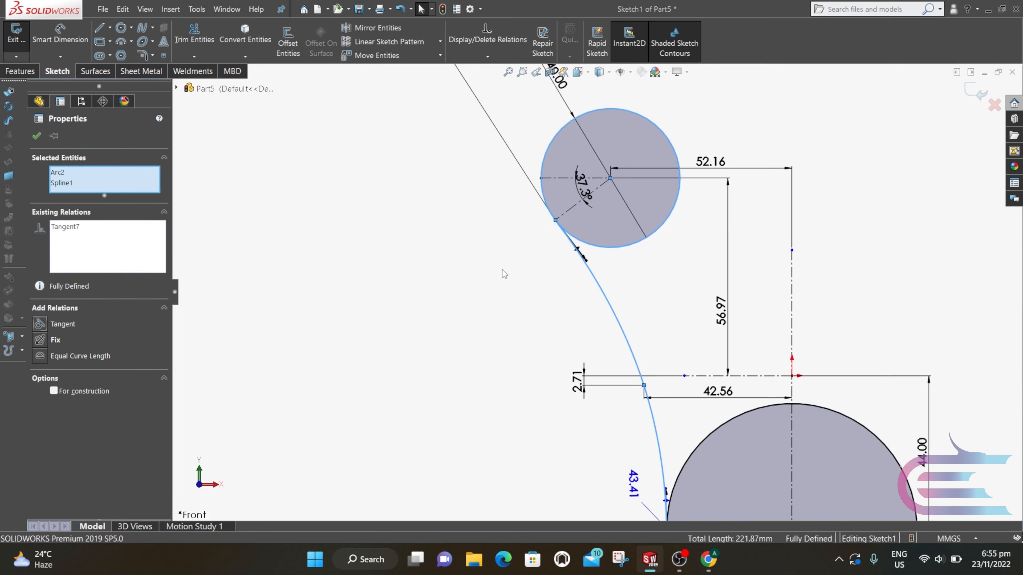
Reposition the 55.30 handle dimension beside the upper part of the spline, clear of the 40 mm circle.
scroll(596, 293, up, 2)
scroll(759, 494, down, 1)
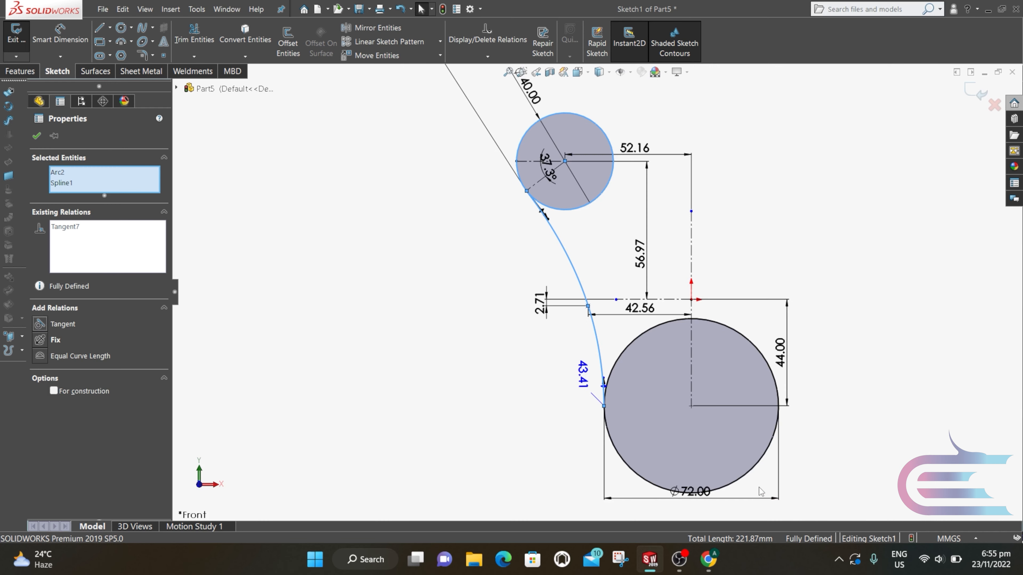
scroll(745, 469, up, 1)
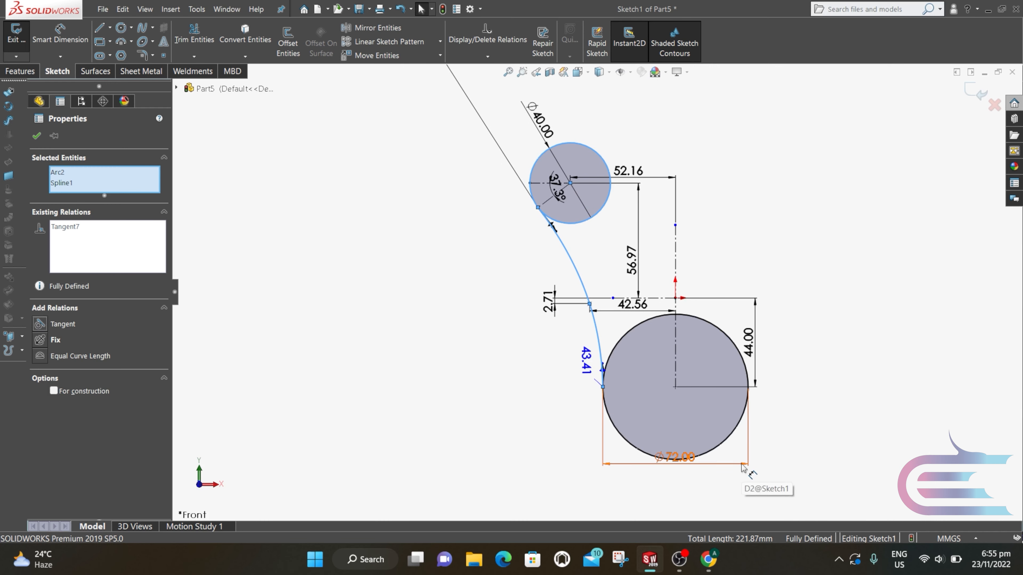
scroll(742, 464, up, 1)
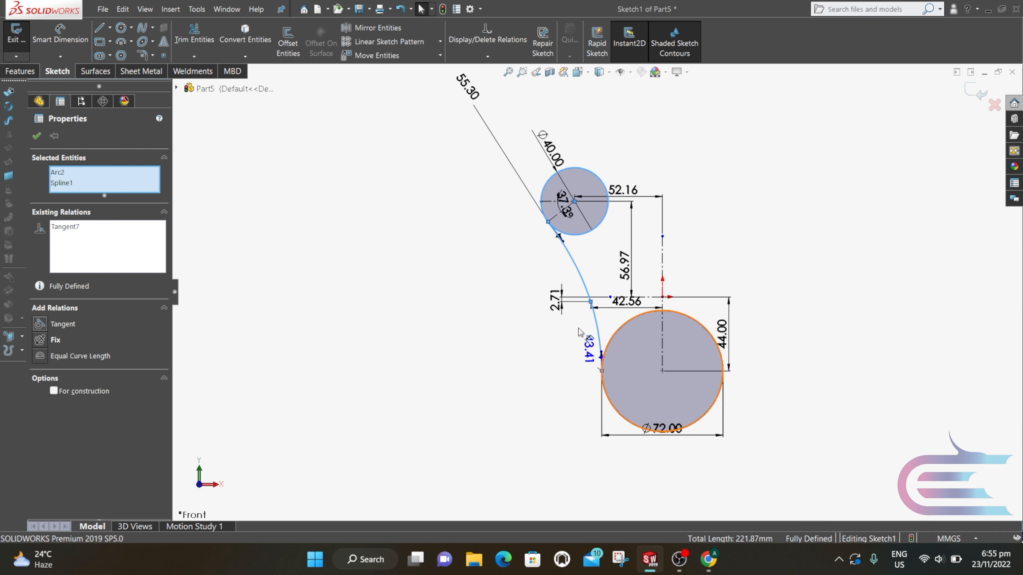
drag(468, 92, 551, 264)
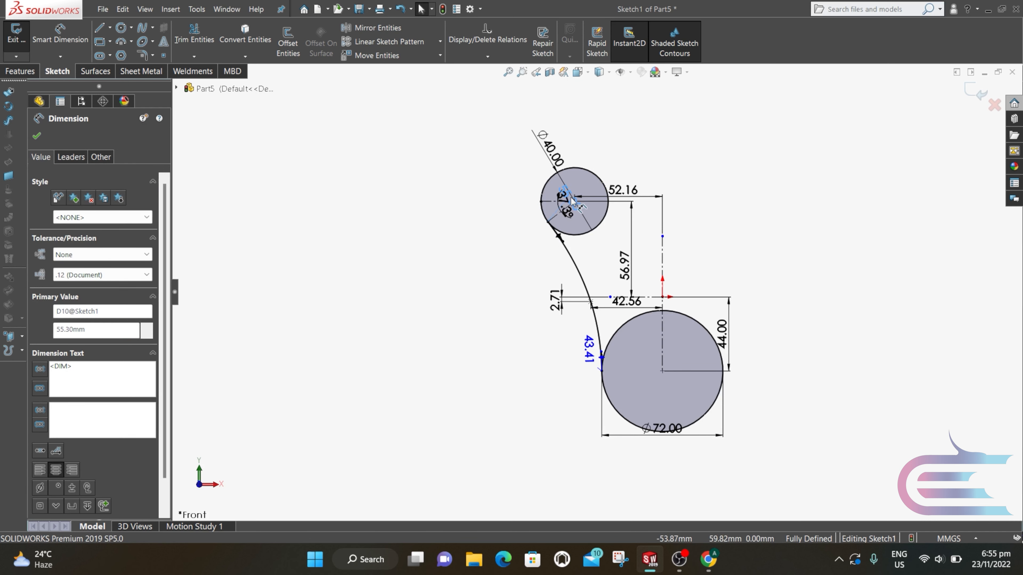
drag(571, 200, 591, 264)
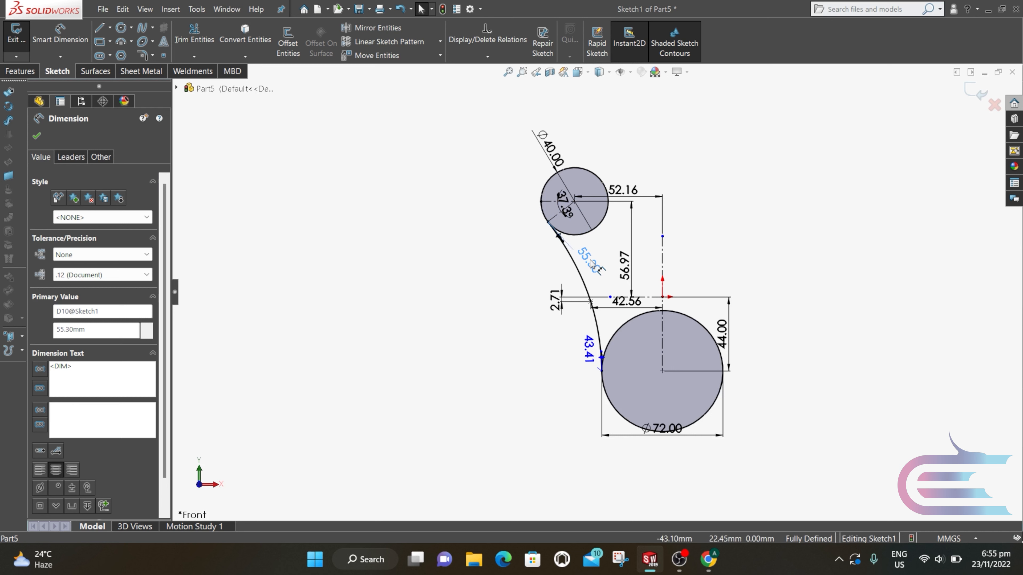
click(546, 258)
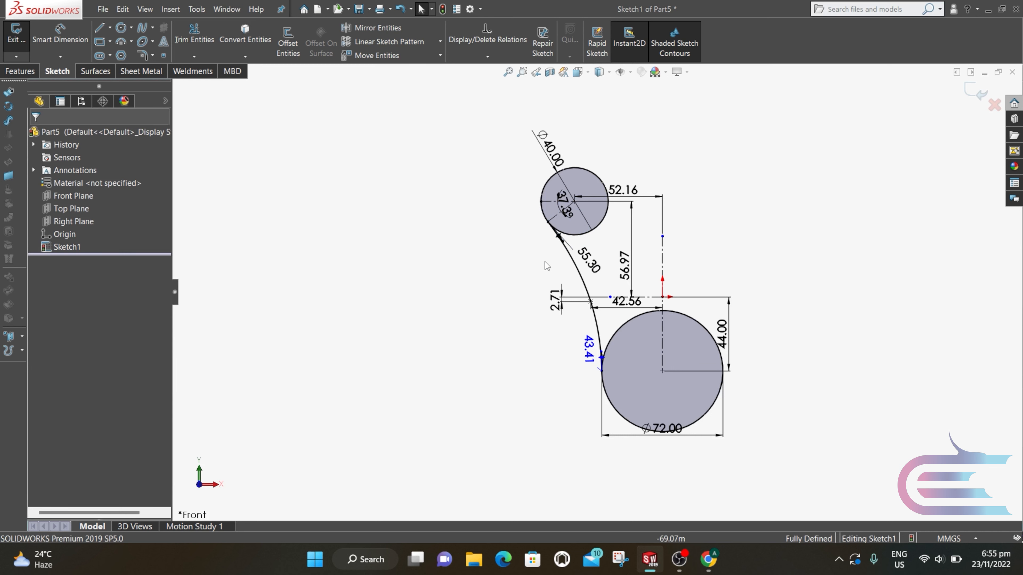
Mirror the 40 mm circle and the spline about the vertical centerline, keeping the originals.
click(382, 27)
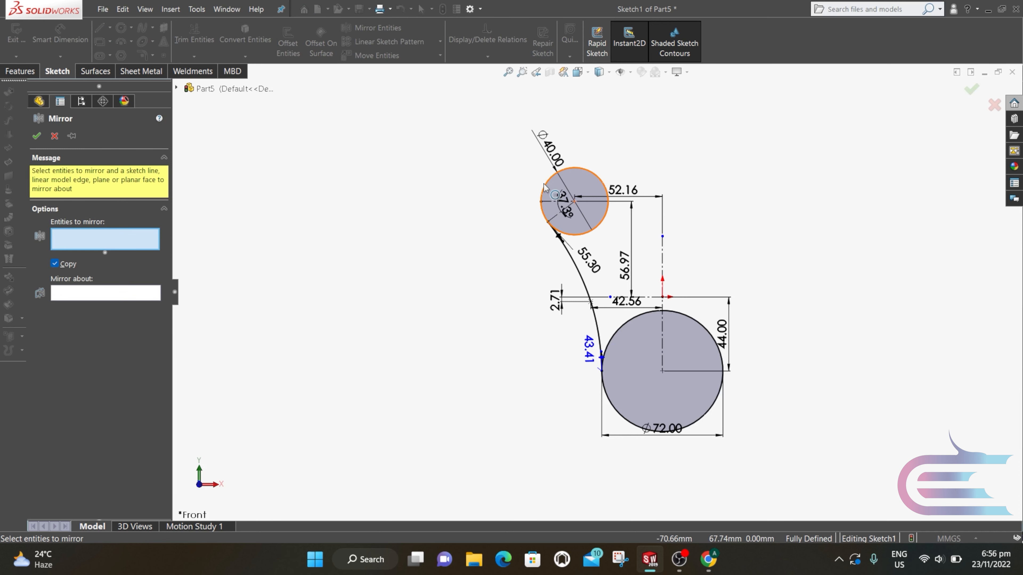
click(554, 222)
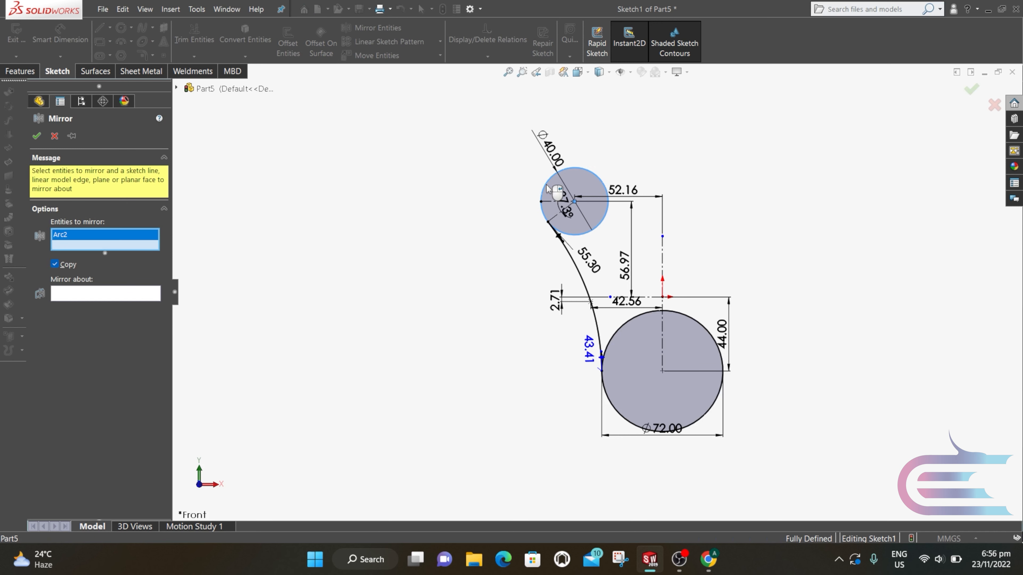
click(575, 269)
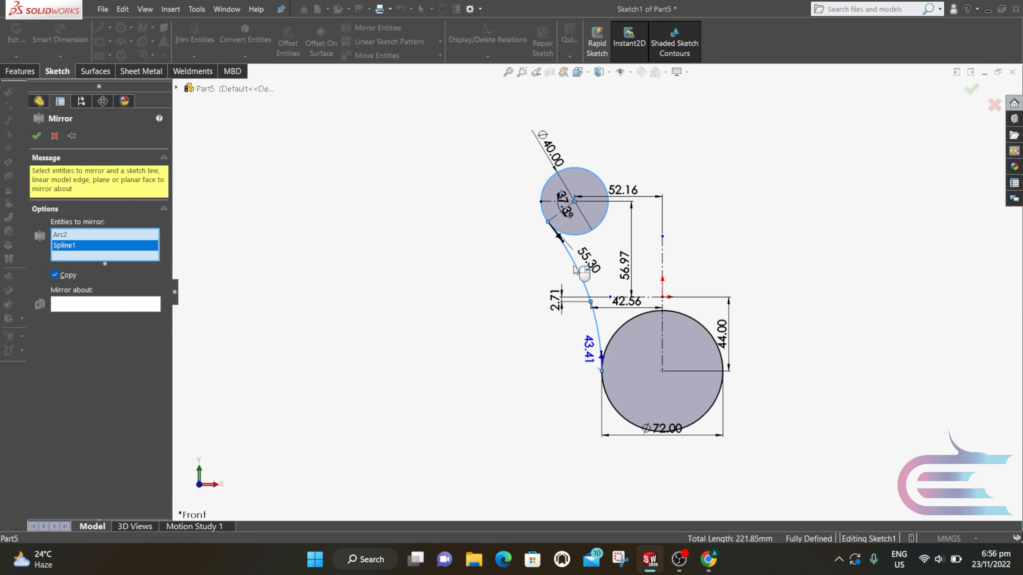
click(124, 309)
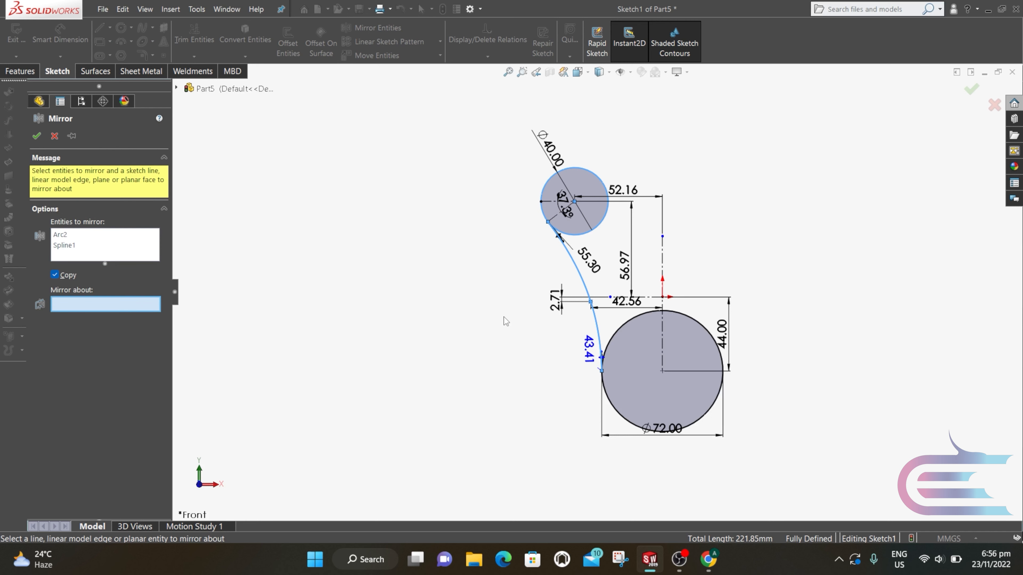
click(662, 266)
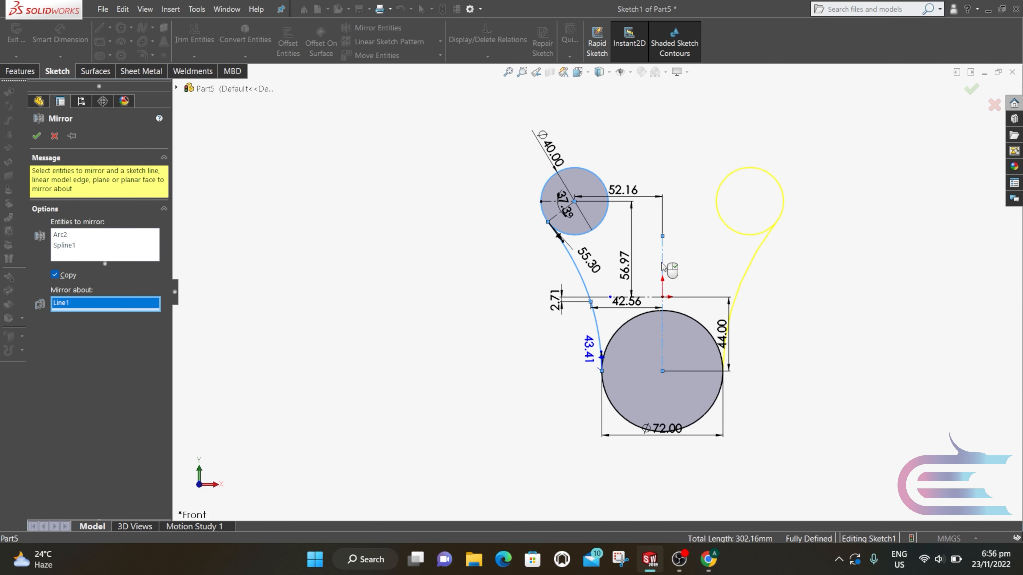
click(37, 136)
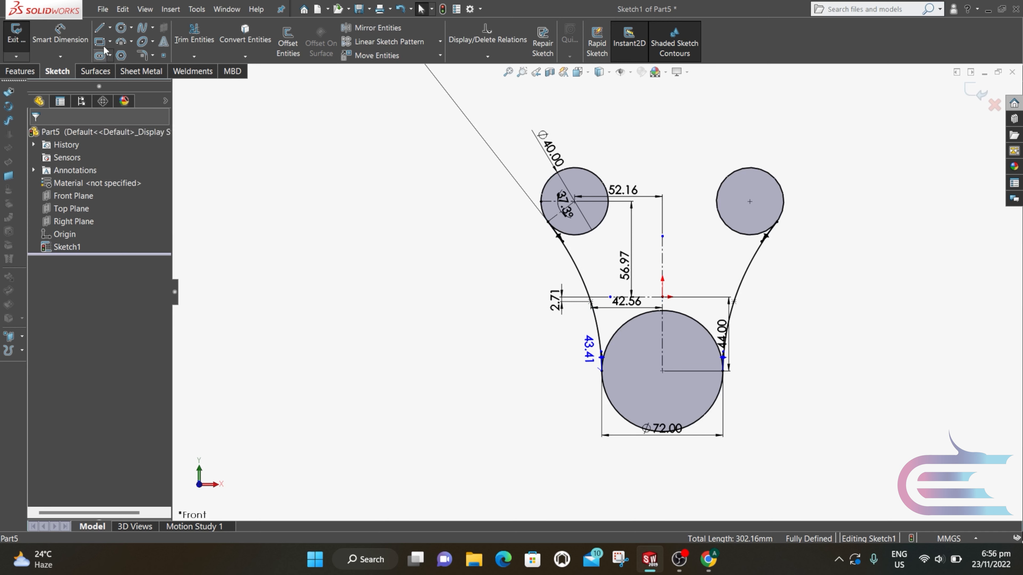
Draw a circle centered on the origin and tangent to the outer side of the mirrored small circle, about 97.24 mm in radius.
click(121, 29)
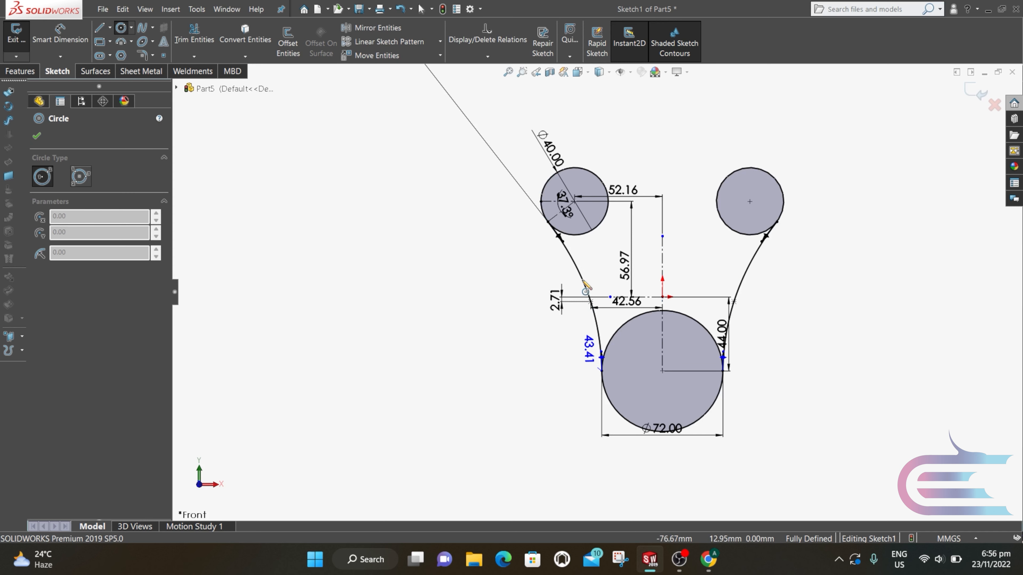
click(662, 298)
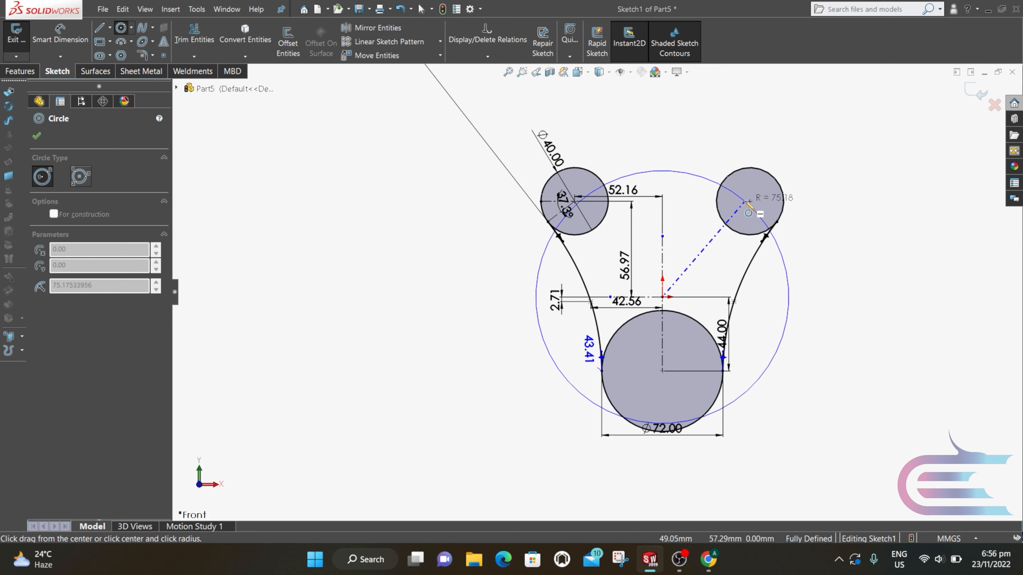
click(772, 177)
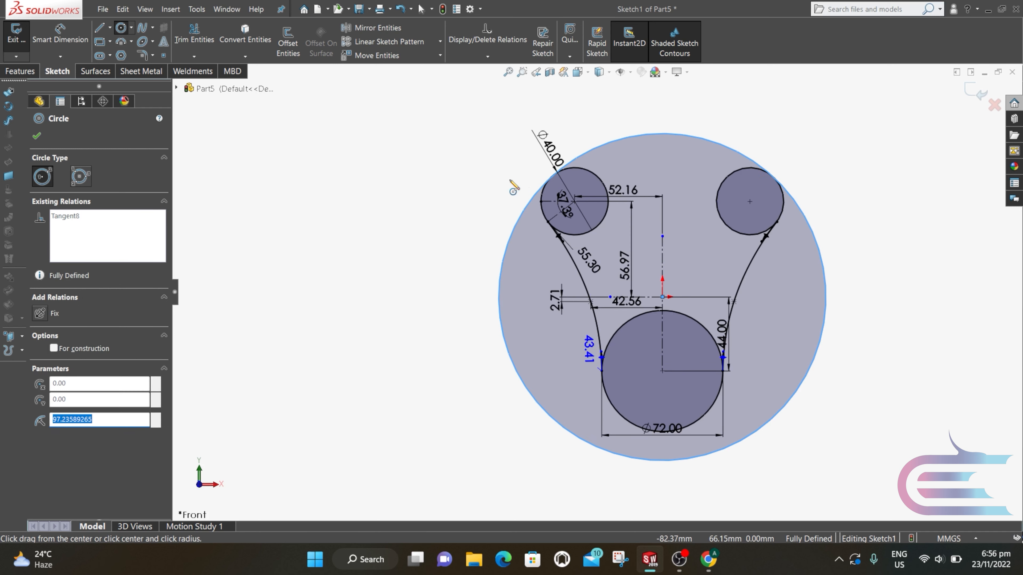
Trim the large circle's lower part and the inner arcs of the three smaller circles to leave one closed outline.
click(194, 36)
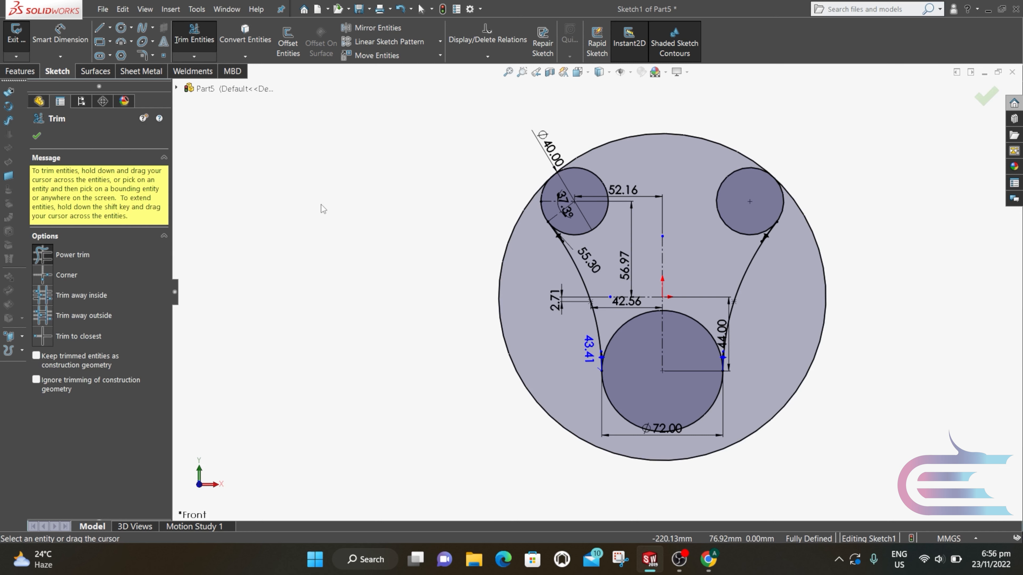
drag(464, 352, 502, 331)
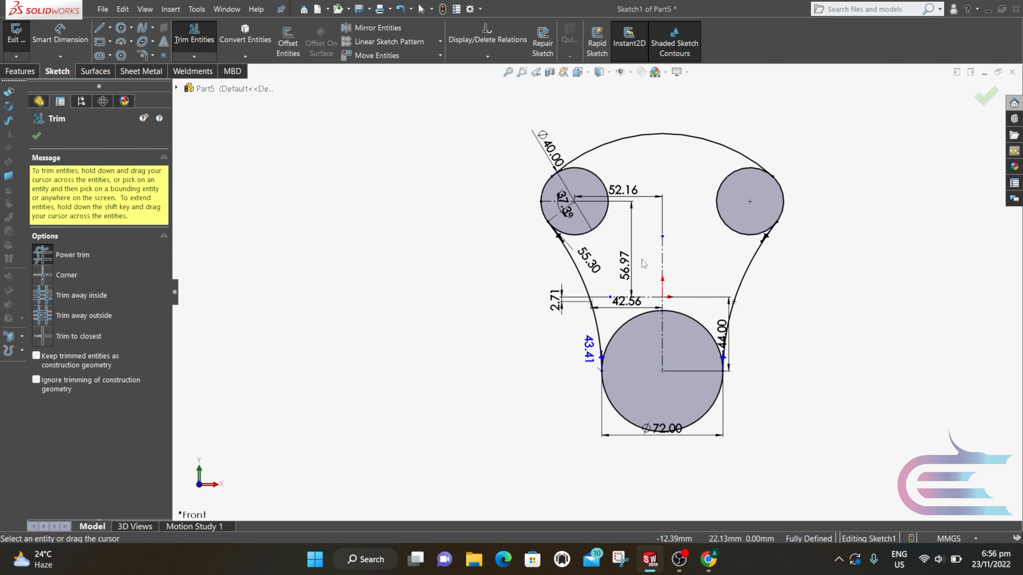
drag(616, 236, 601, 220)
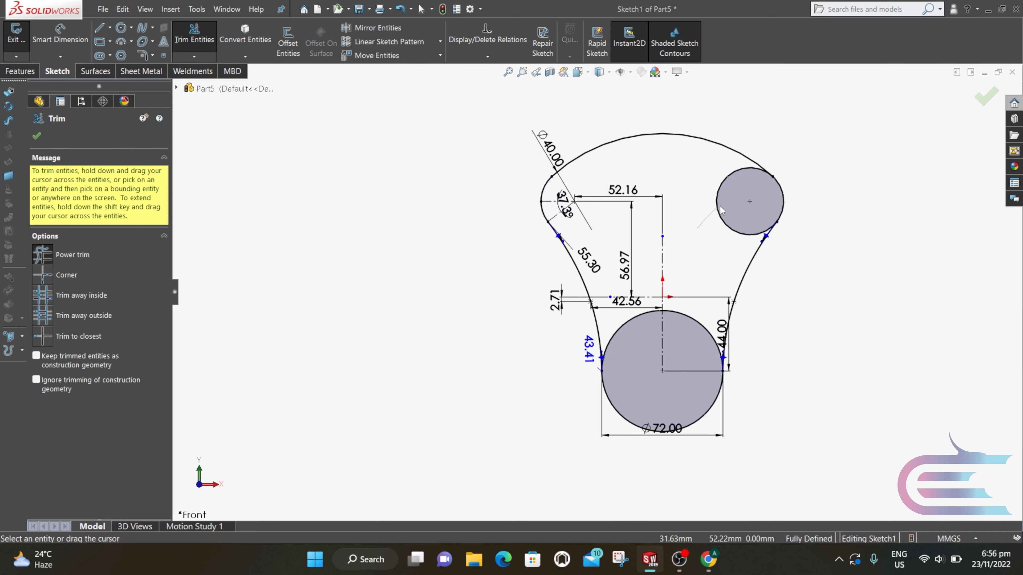
drag(706, 215, 726, 208)
mouse_move(700, 302)
mouse_down()
mouse_move(693, 327)
mouse_move(624, 337)
mouse_up()
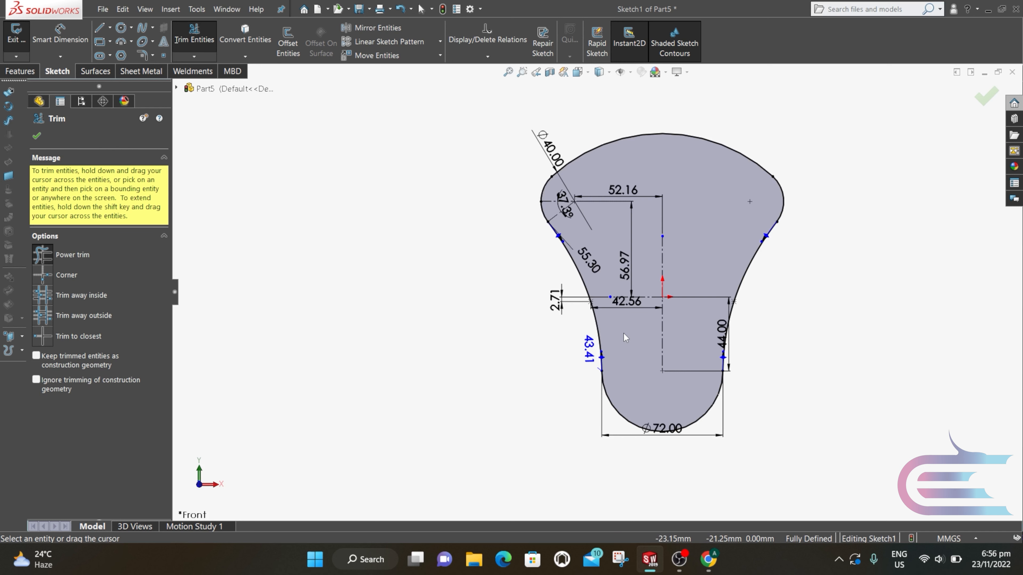
scroll(624, 333, up, 2)
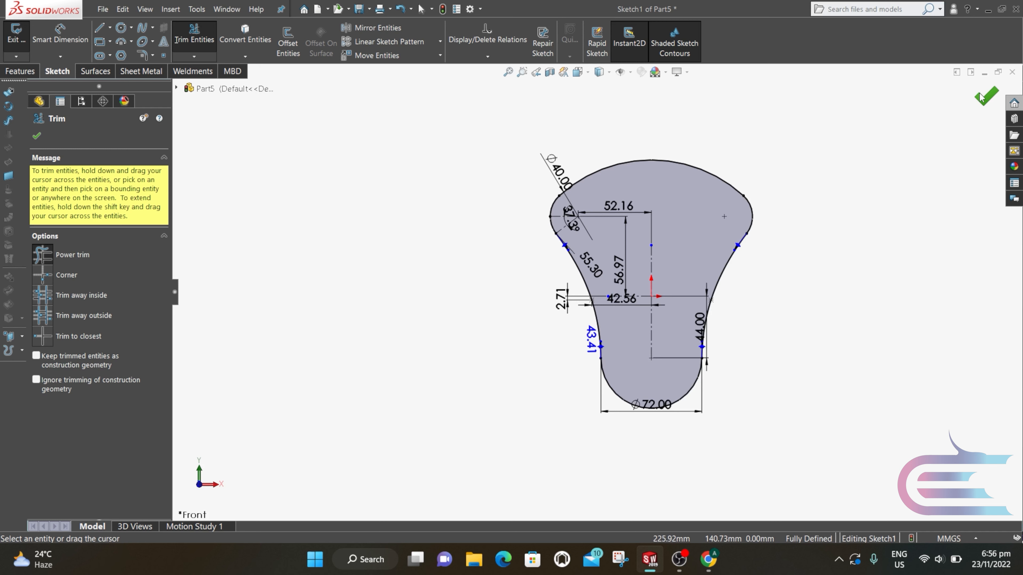
click(981, 96)
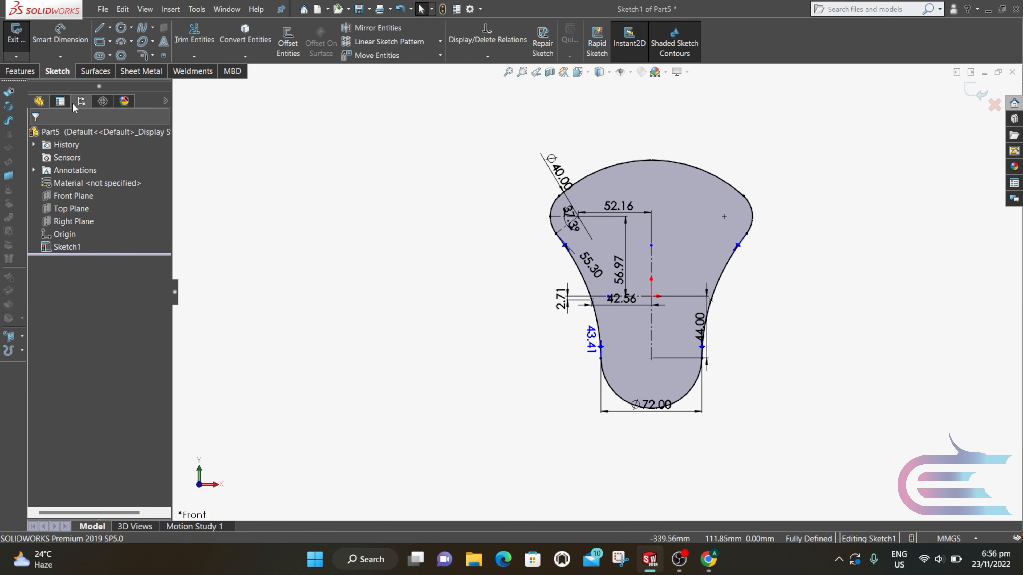
Extrude the closed outline as a blind boss 15 mm deep.
click(34, 72)
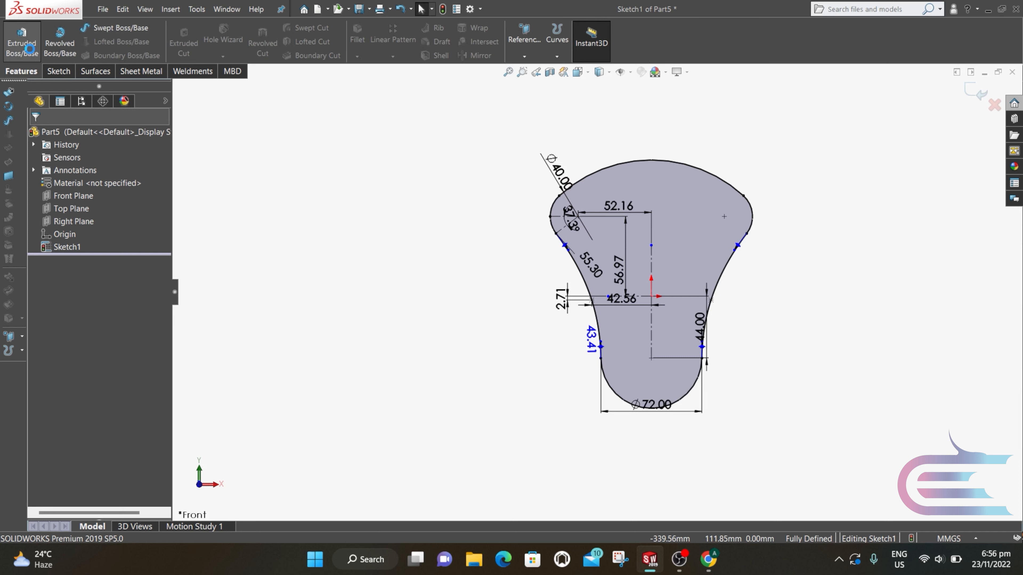
click(22, 42)
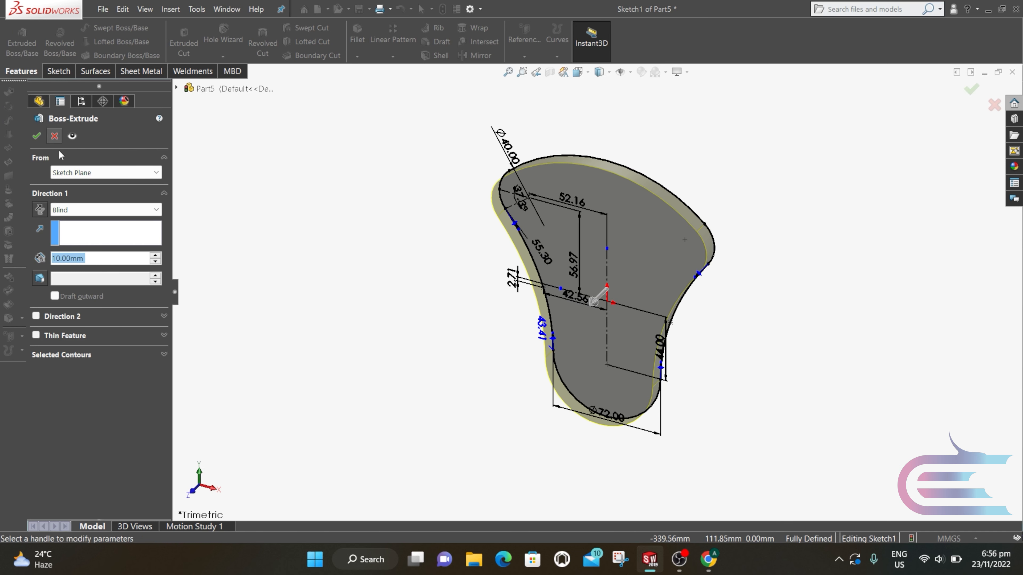
text(1)
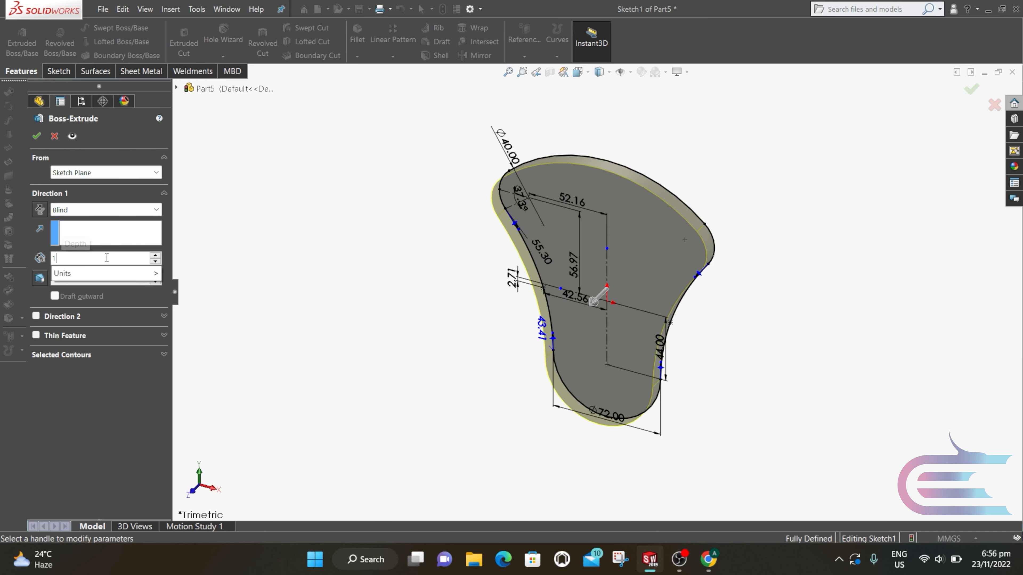
text(5)
key(Return)
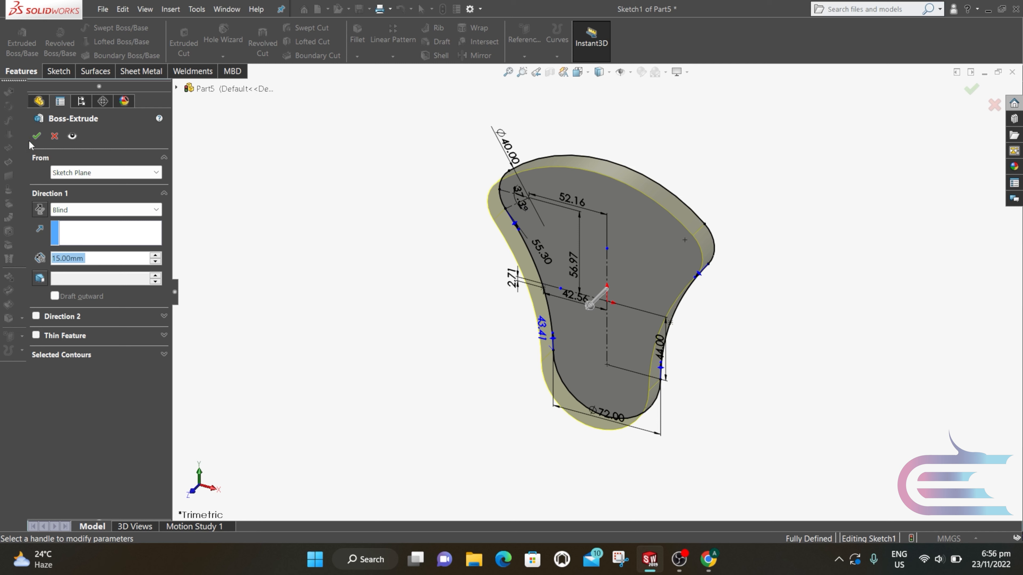
click(36, 135)
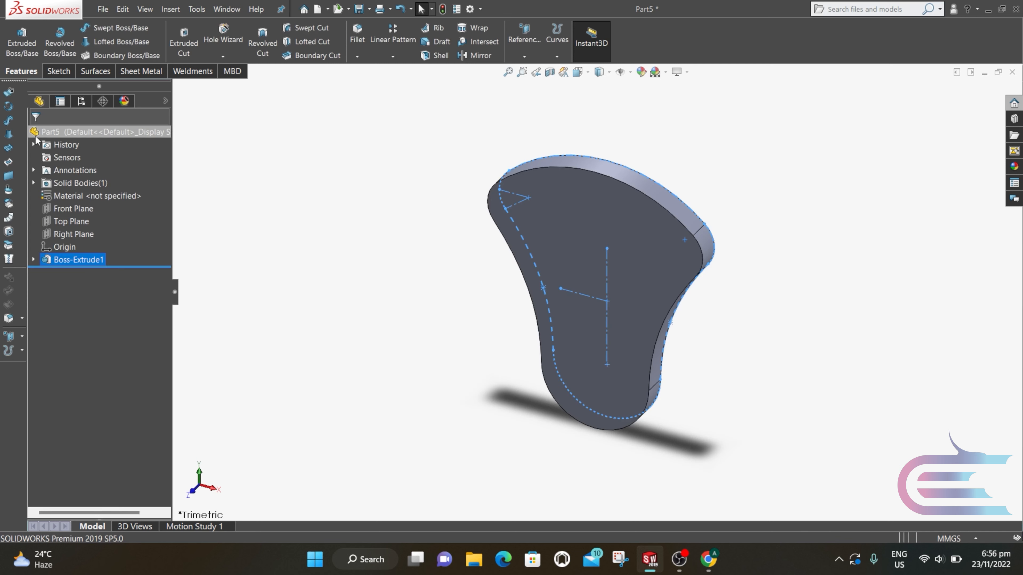
click(237, 267)
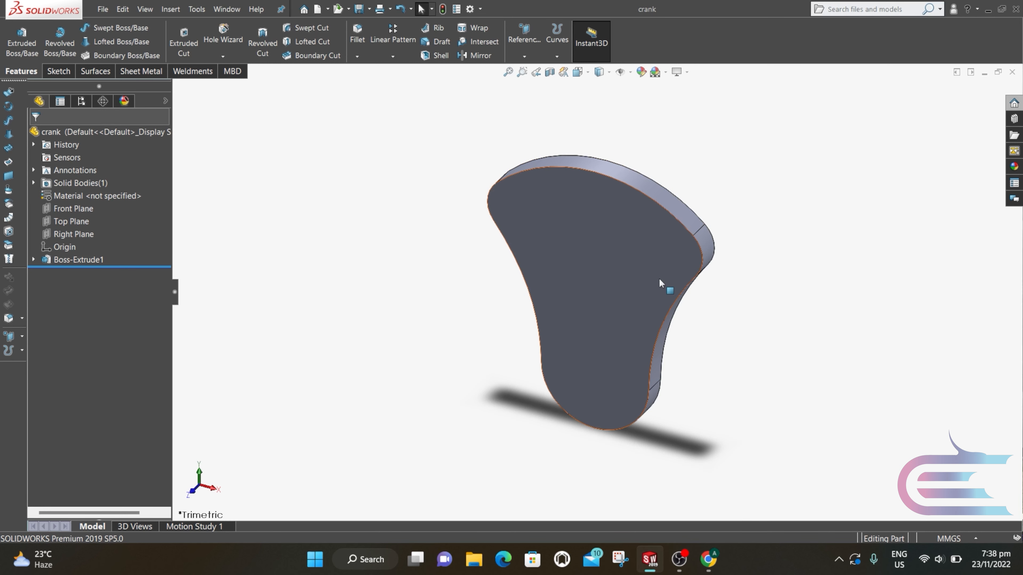
Start a sketch on the web's rear face and draw a circle about 30 mm in radius, centered on the lower rounded end's arc center.
middle_drag(730, 310, 588, 320)
click(613, 346)
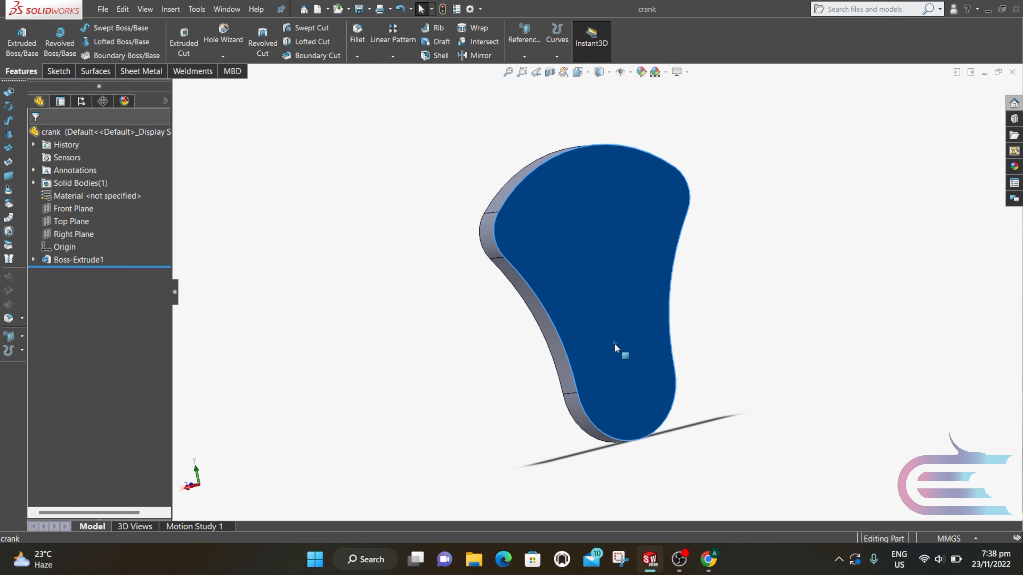
right_click(613, 342)
click(646, 312)
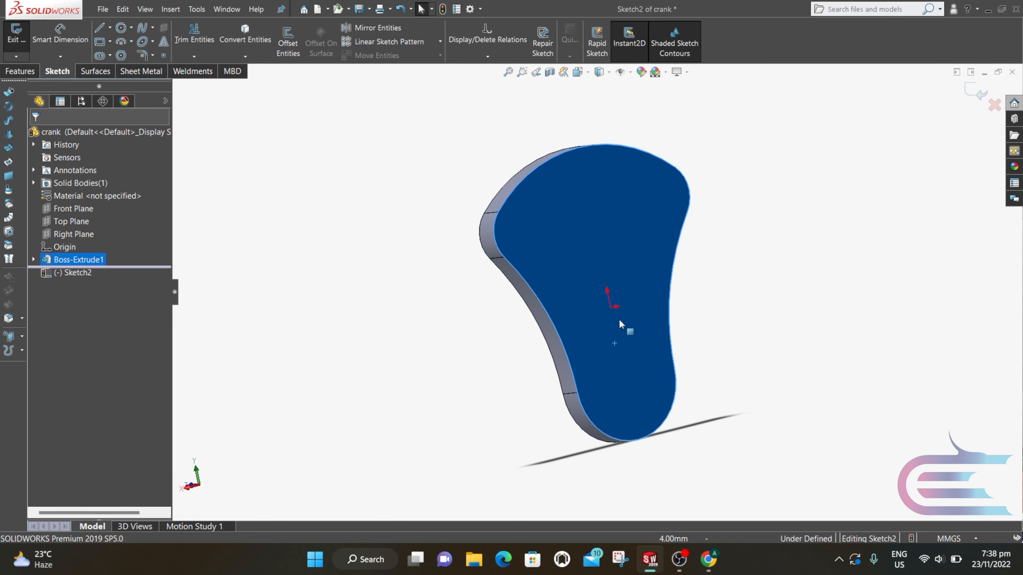
click(587, 72)
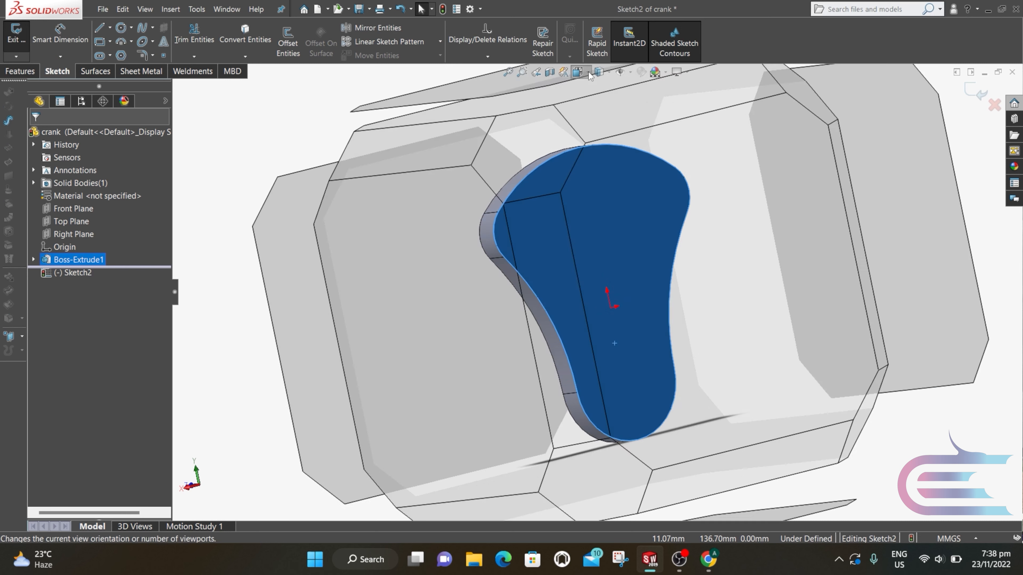
click(638, 131)
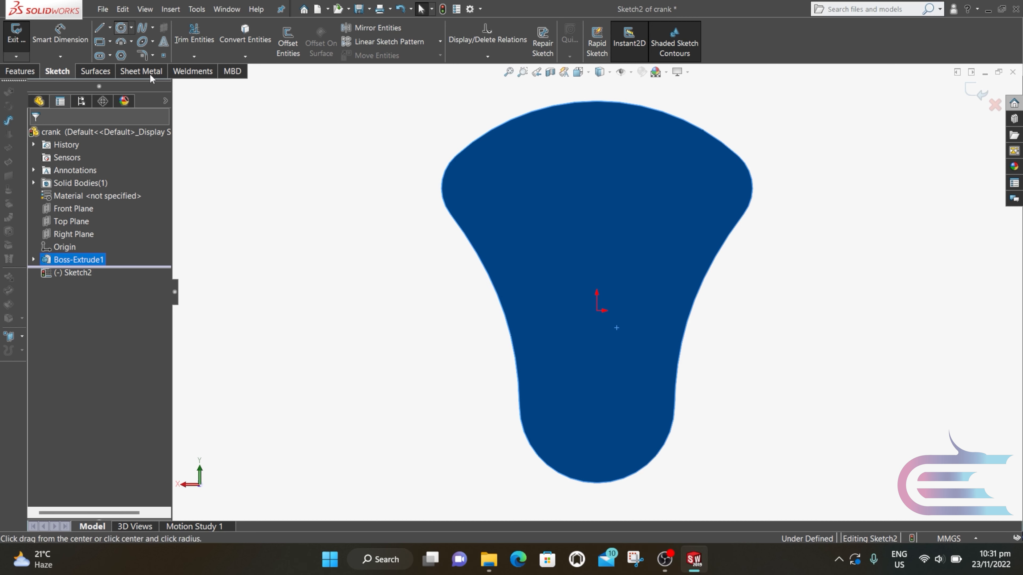
click(121, 27)
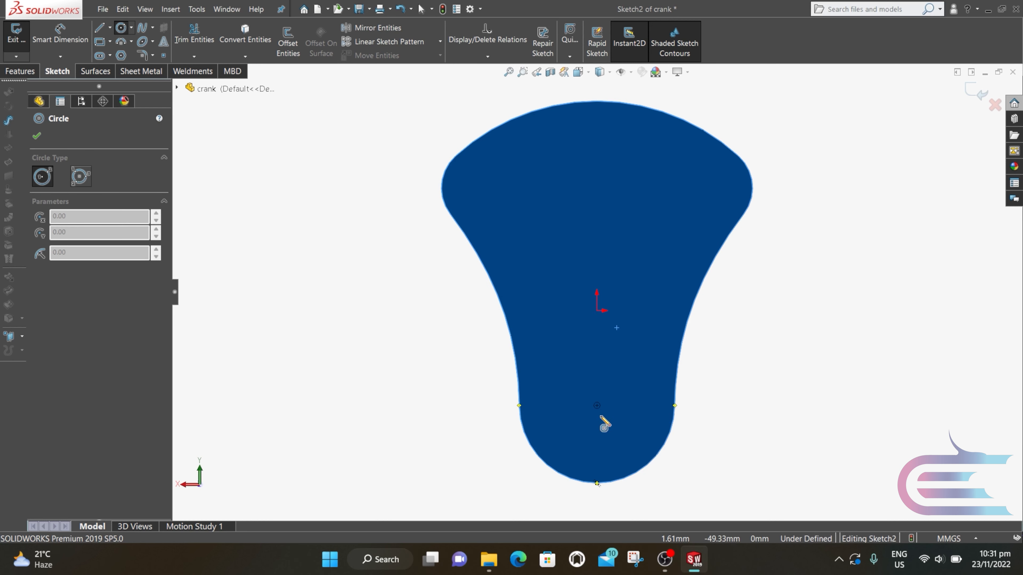
drag(598, 407, 609, 473)
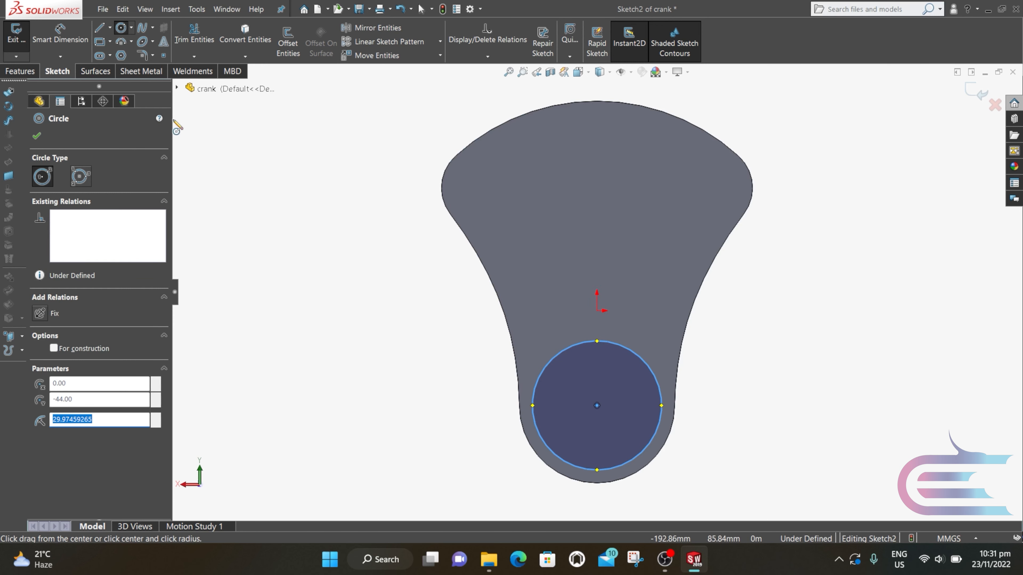
Dimension the circle at the web's lower end to a diameter of 54 mm.
click(80, 44)
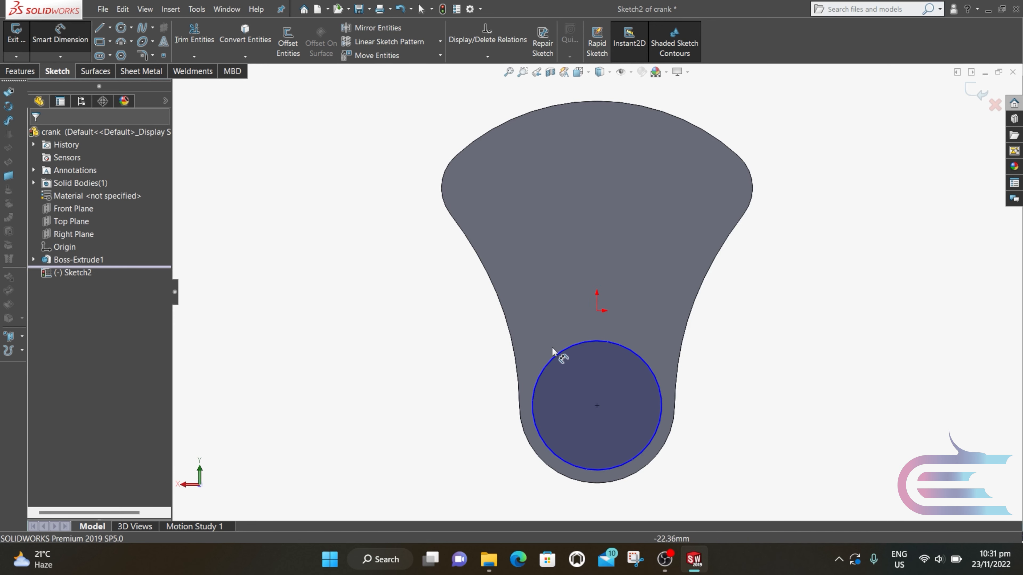
click(562, 350)
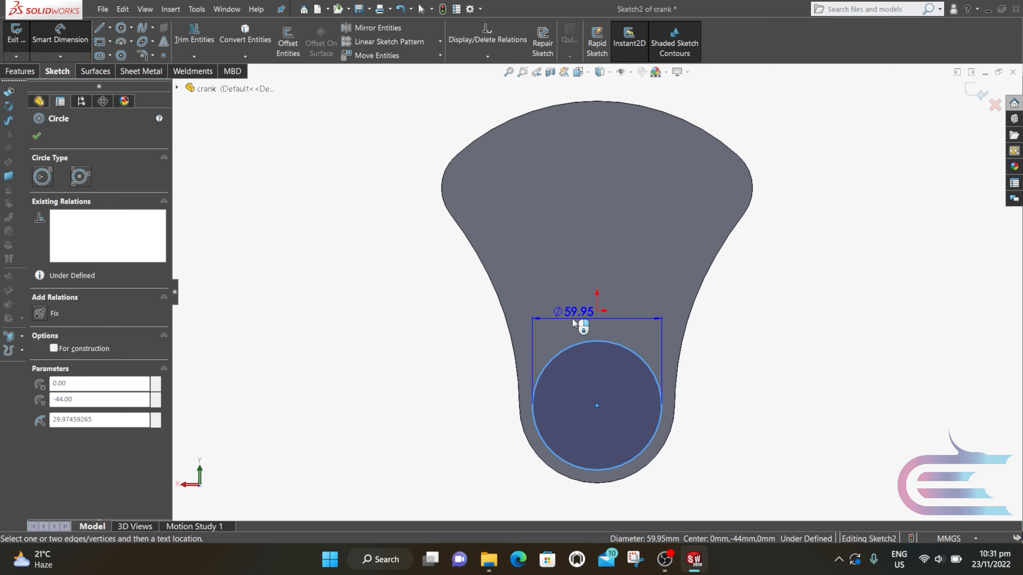
click(572, 319)
text(5)
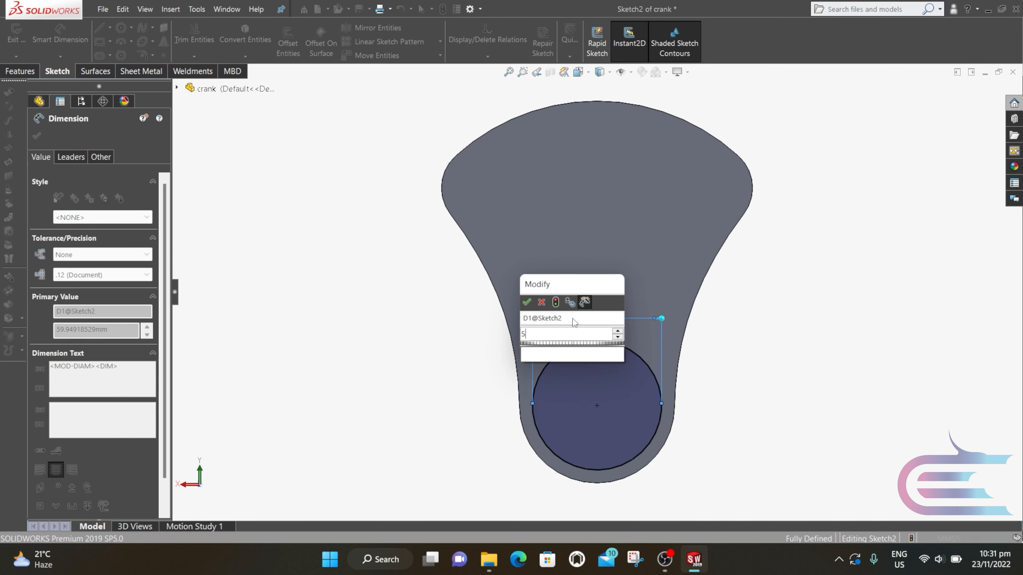
text(4)
click(525, 301)
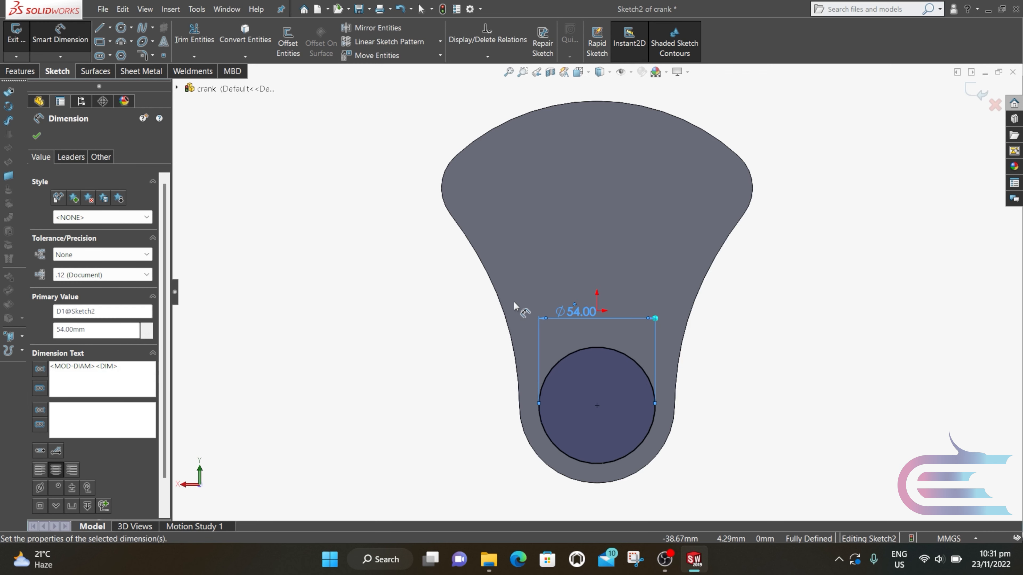
Extrude the 54 mm circle as a blind boss 46 mm deep, merged with the web.
click(22, 72)
click(27, 47)
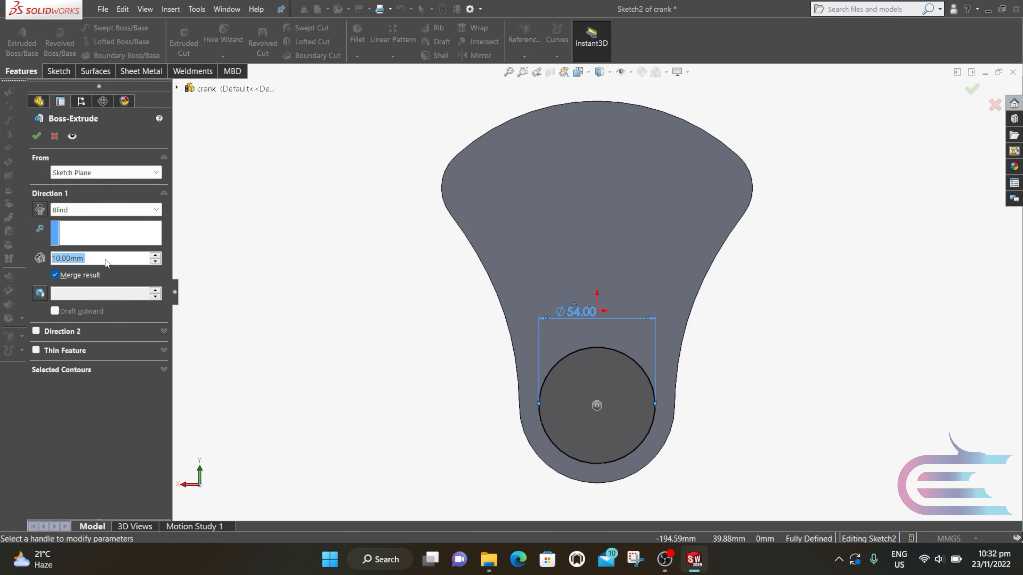
text(46)
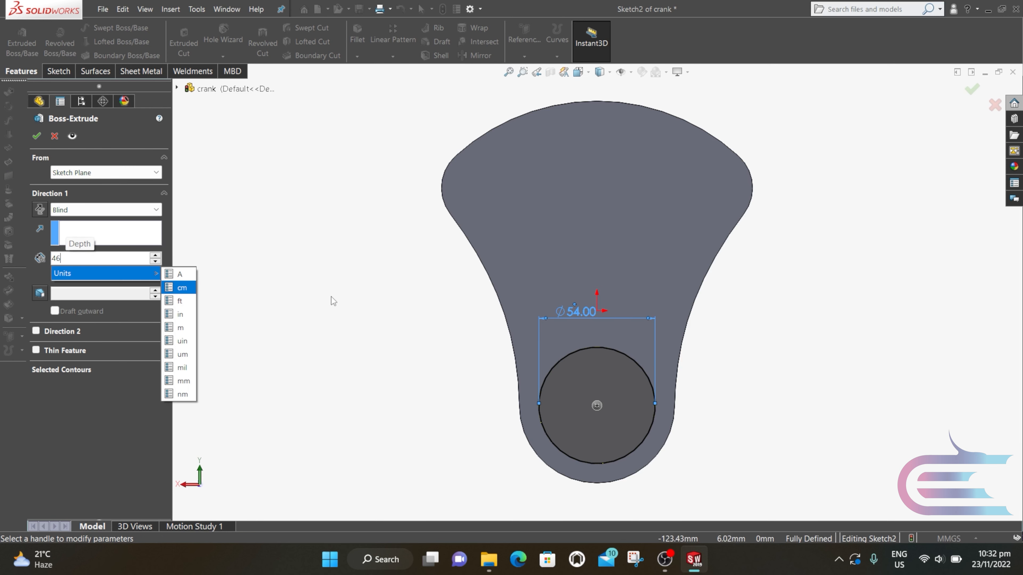
key(Return)
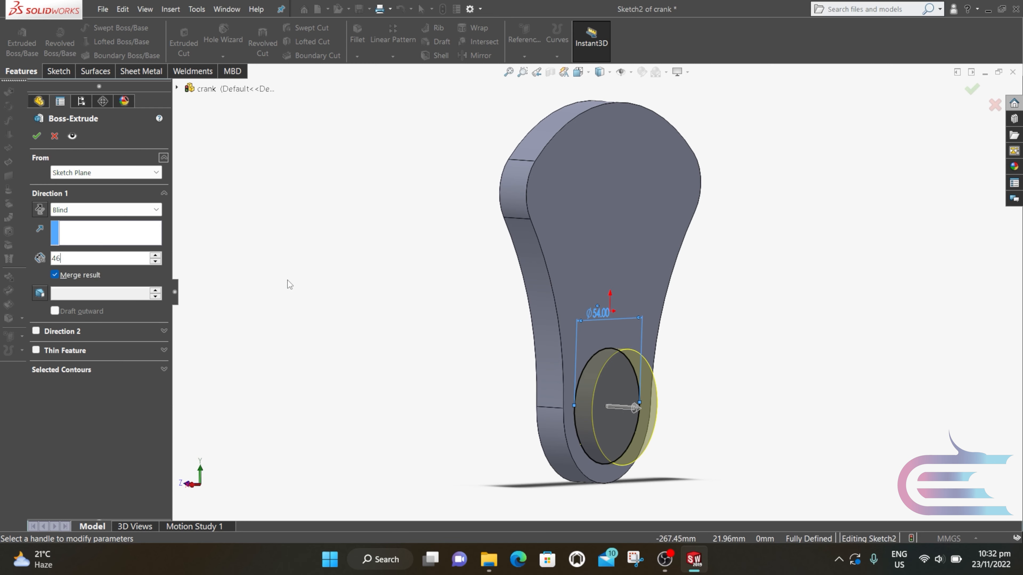
click(36, 136)
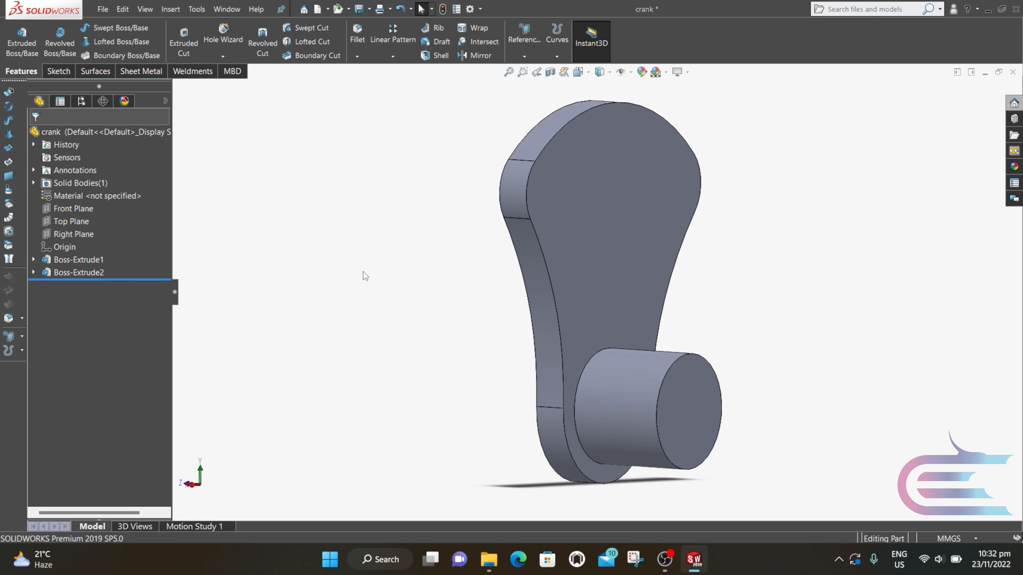
Start a sketch on the web's face opposite the pin and draw a vertical centerline from the upper arc's midpoint to the lower arc's midpoint.
middle_drag(363, 272, 466, 297)
click(576, 262)
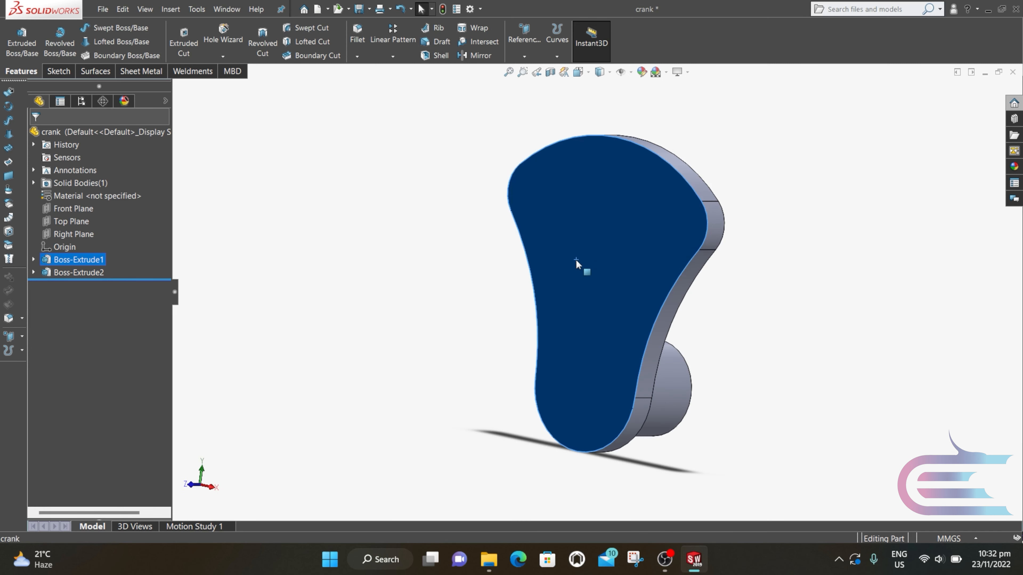
right_click(575, 260)
click(663, 246)
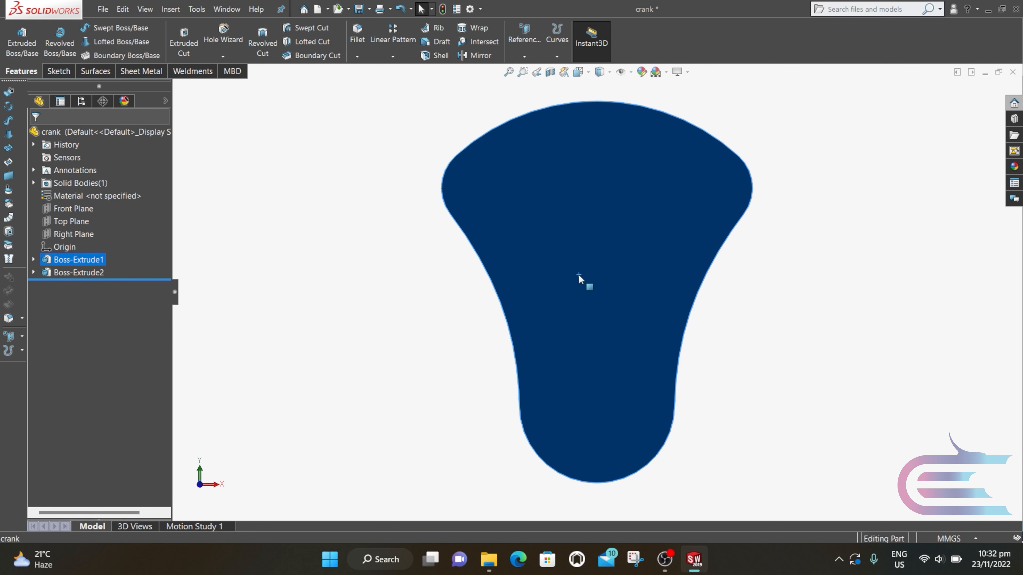
right_click(578, 274)
click(599, 262)
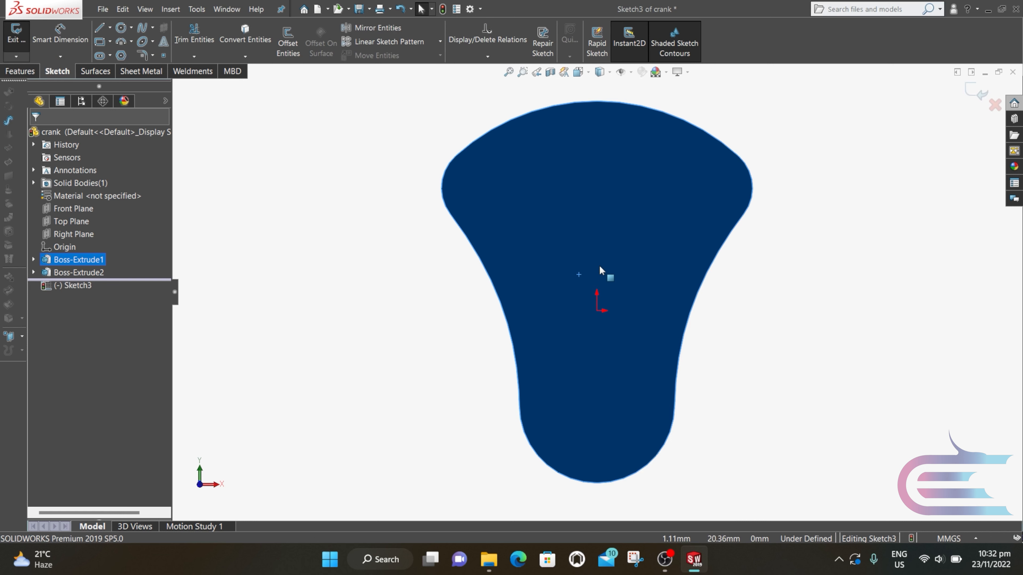
click(110, 28)
click(129, 52)
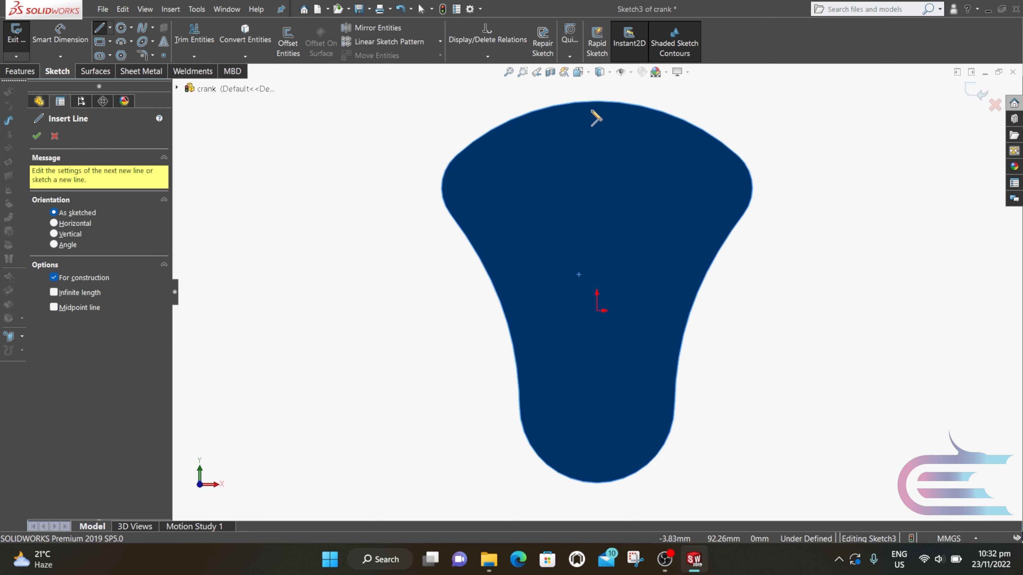
click(596, 101)
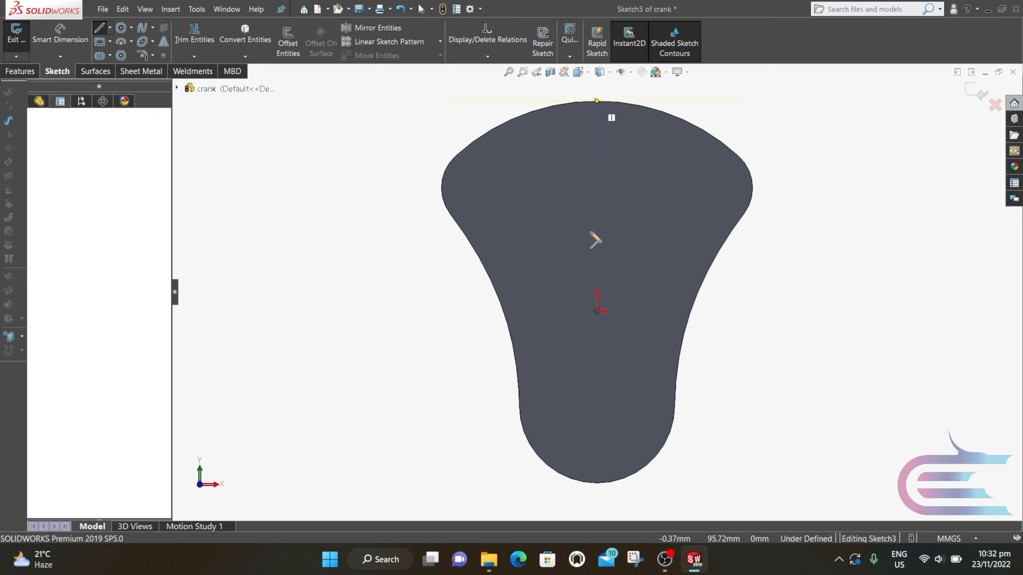
click(596, 483)
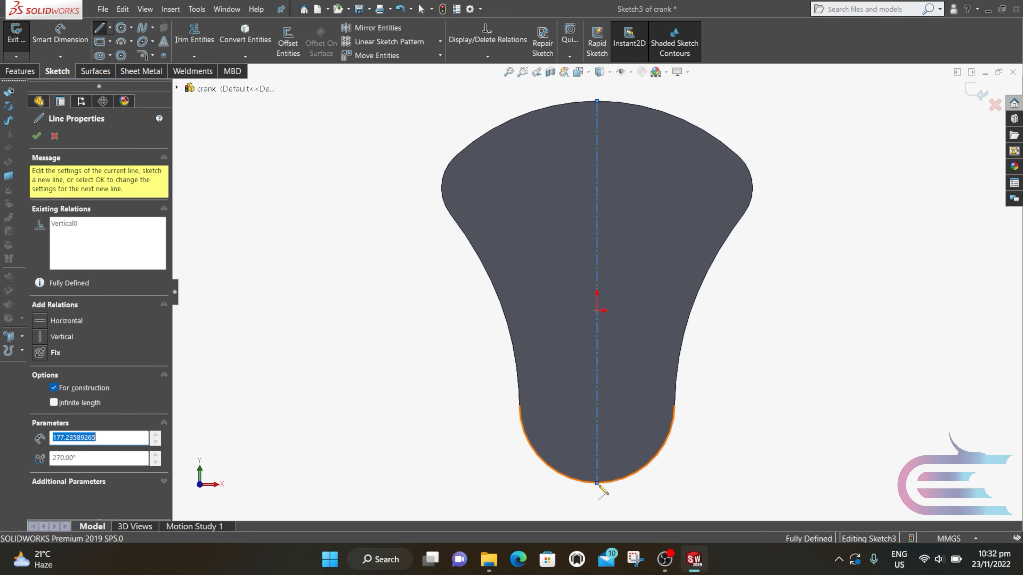
Draw a circle about 74 mm in diameter centered on the midpoint of the vertical centerline.
click(122, 28)
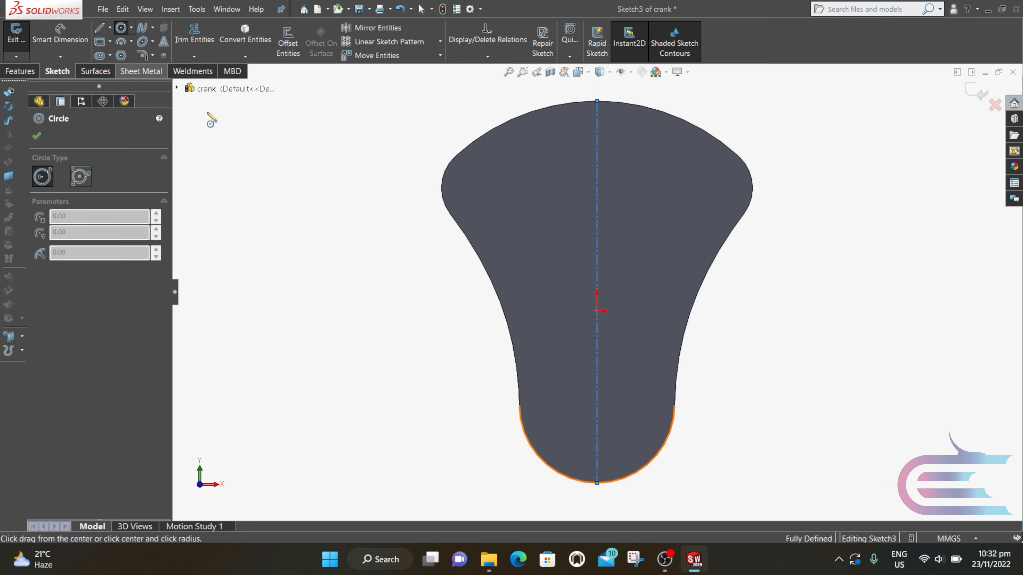
click(597, 292)
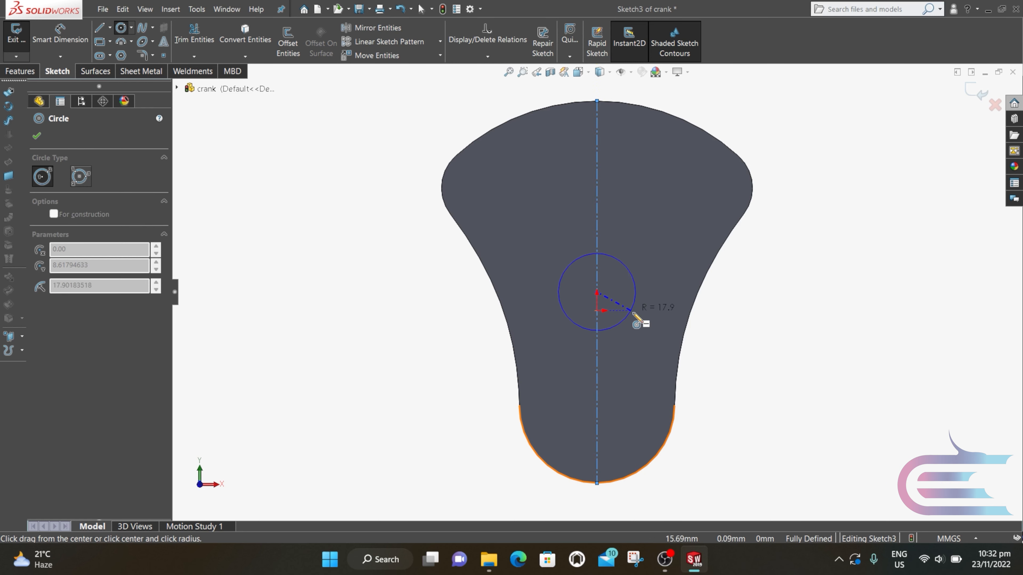
click(663, 347)
Dimension the circle on the centerline to a diameter of 72 mm.
click(59, 33)
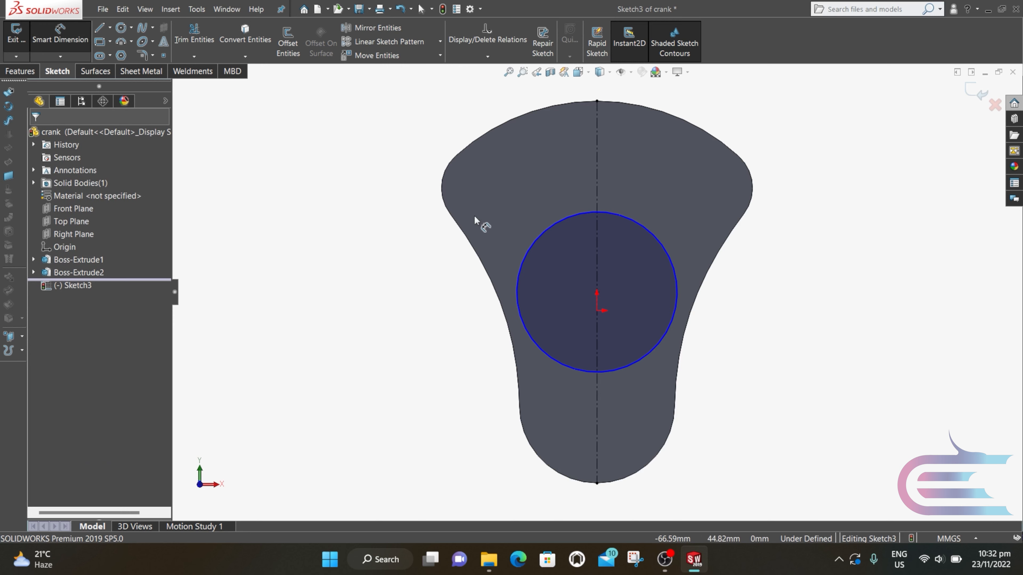
click(560, 222)
click(571, 190)
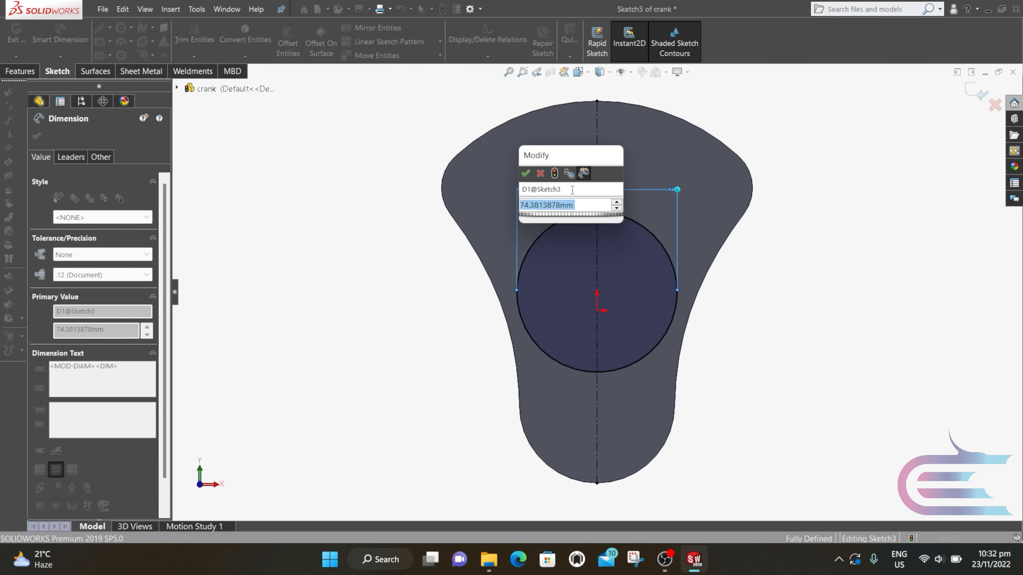
text(72)
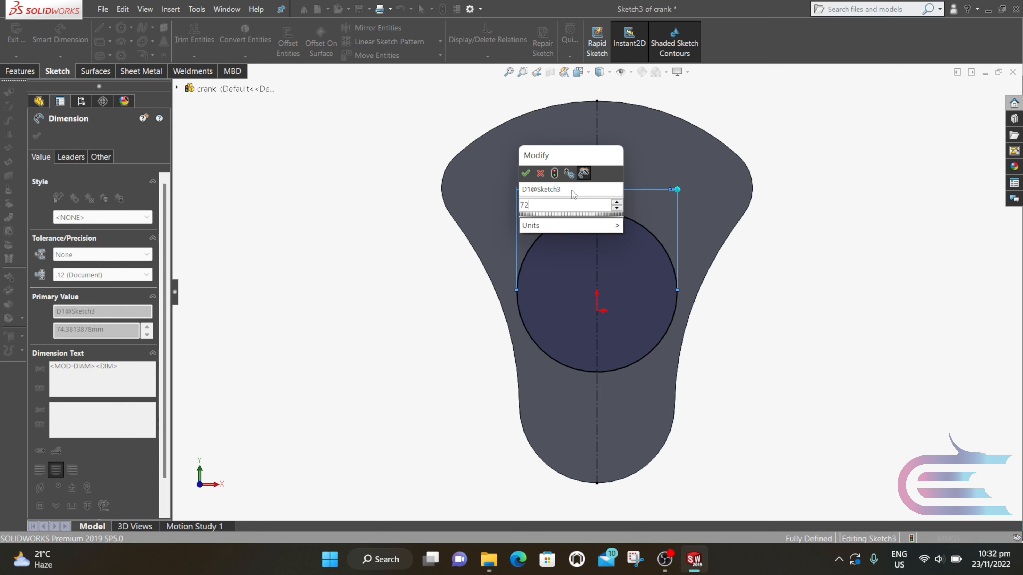
click(526, 174)
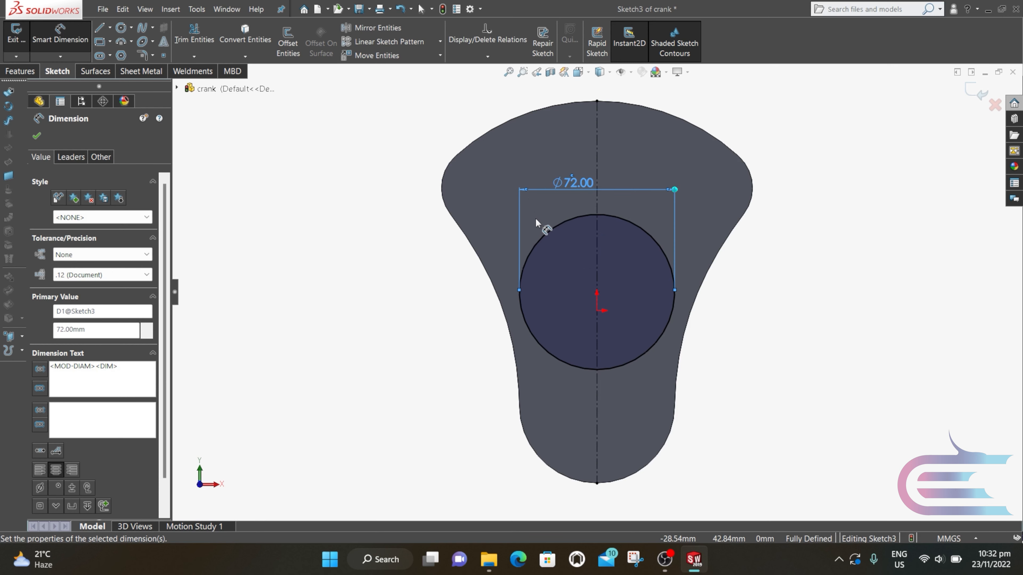
Extrude the 72 mm circle as a blind boss 38 mm deep, merged with the web.
middle_drag(536, 218, 489, 234)
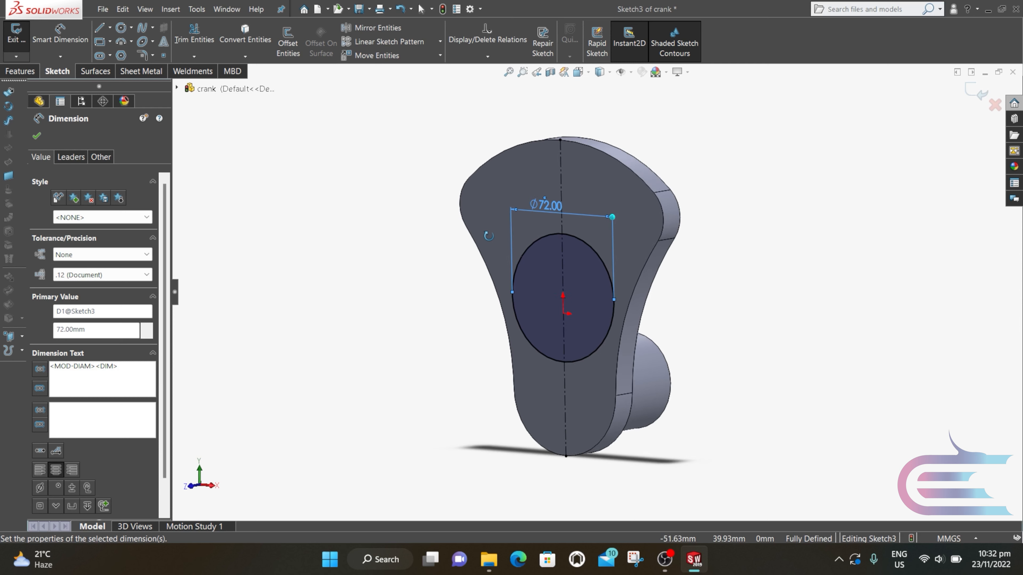
click(32, 71)
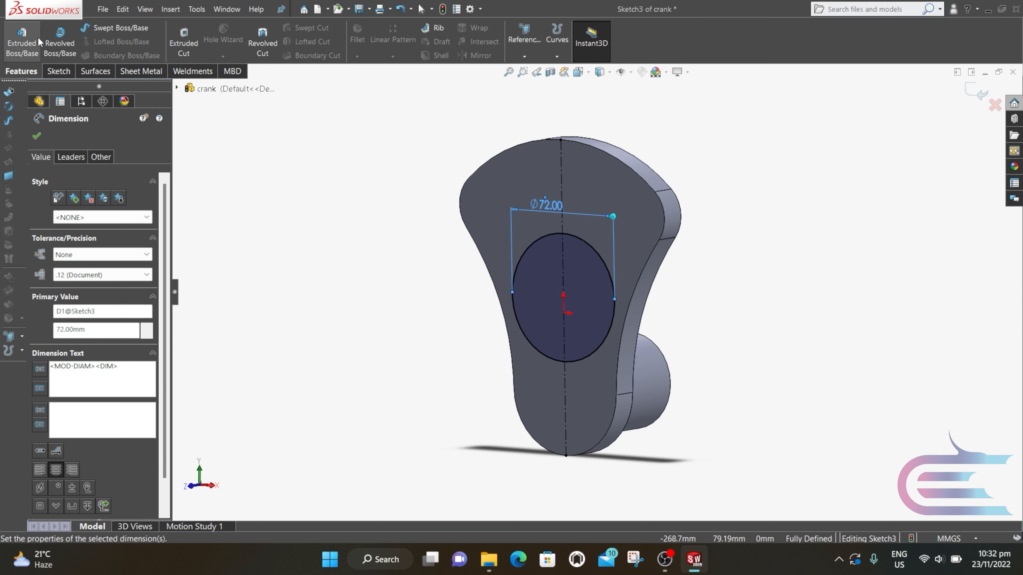
click(33, 31)
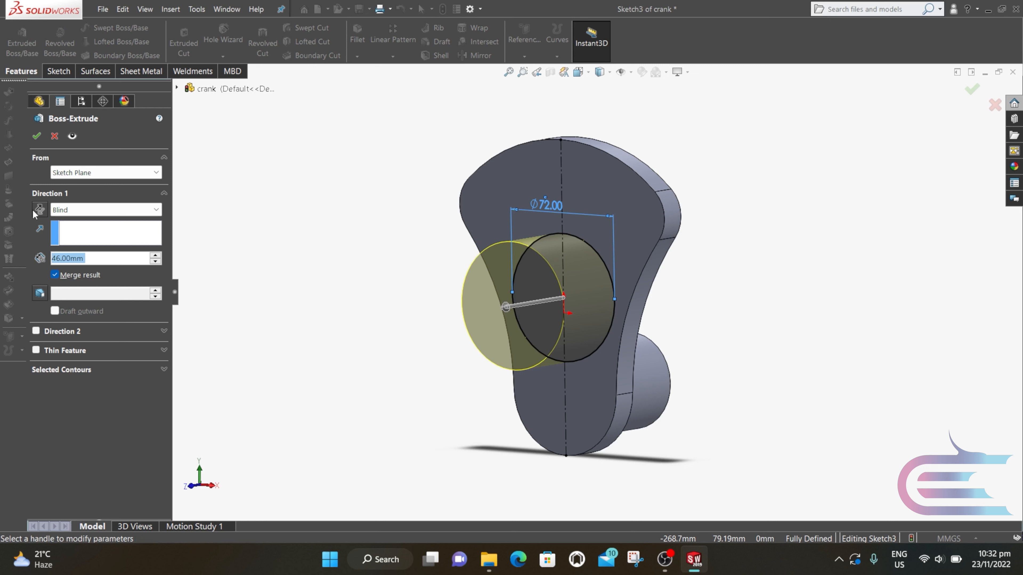
text(3)
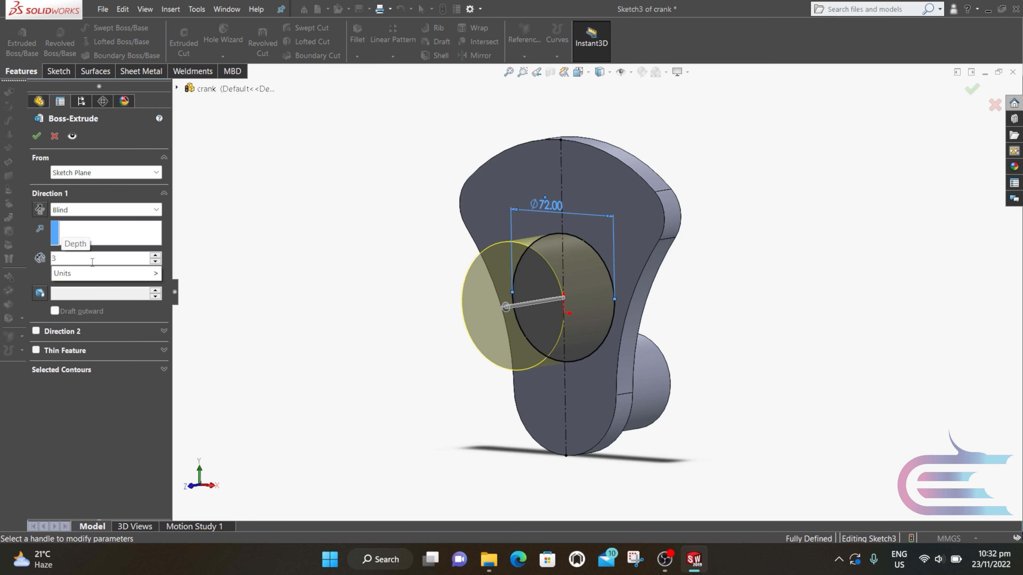
text(8)
key(Return)
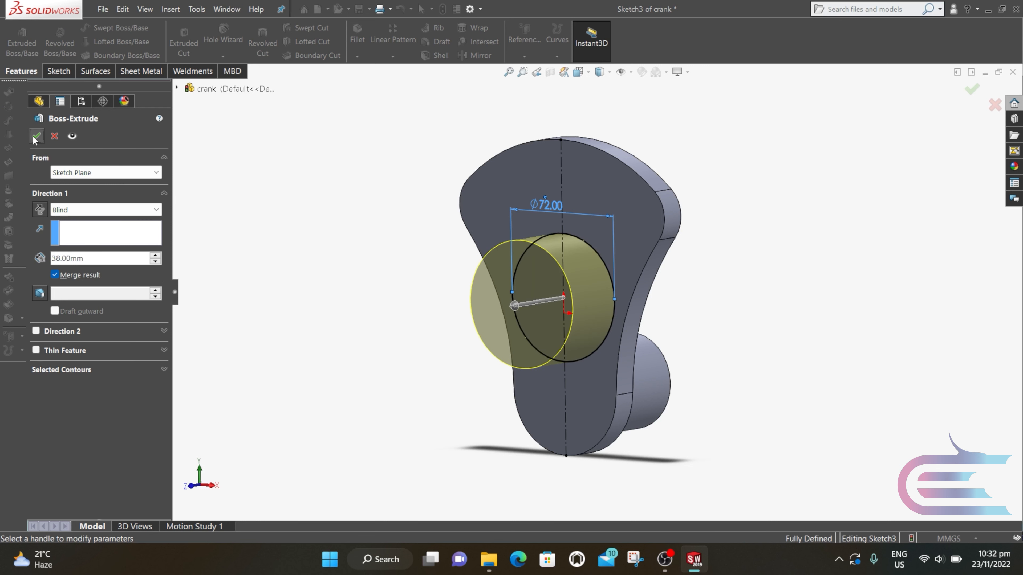
click(37, 137)
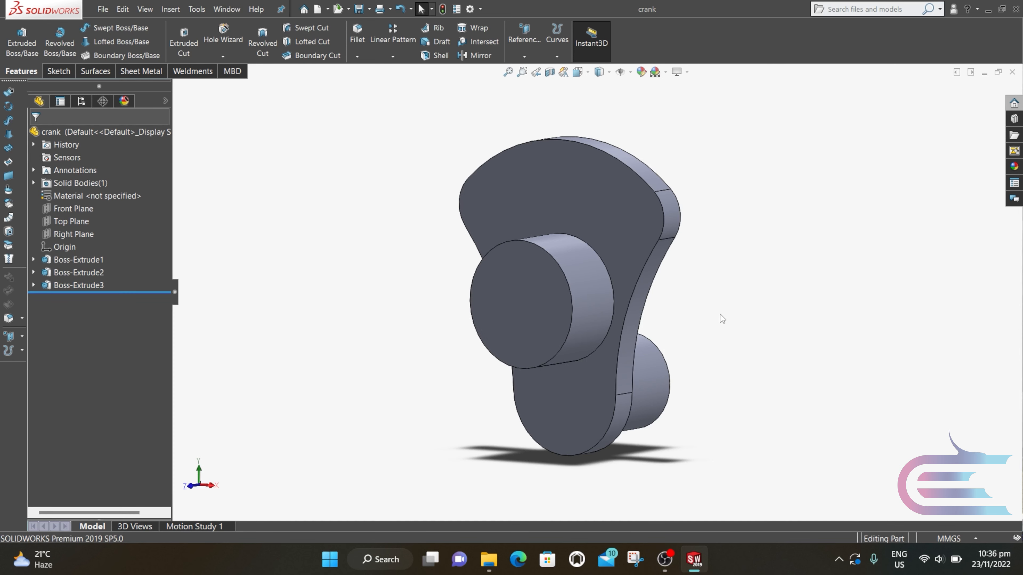
Create a reference plane midway between the pin's end face and the adjoining web face.
middle_drag(719, 314, 600, 320)
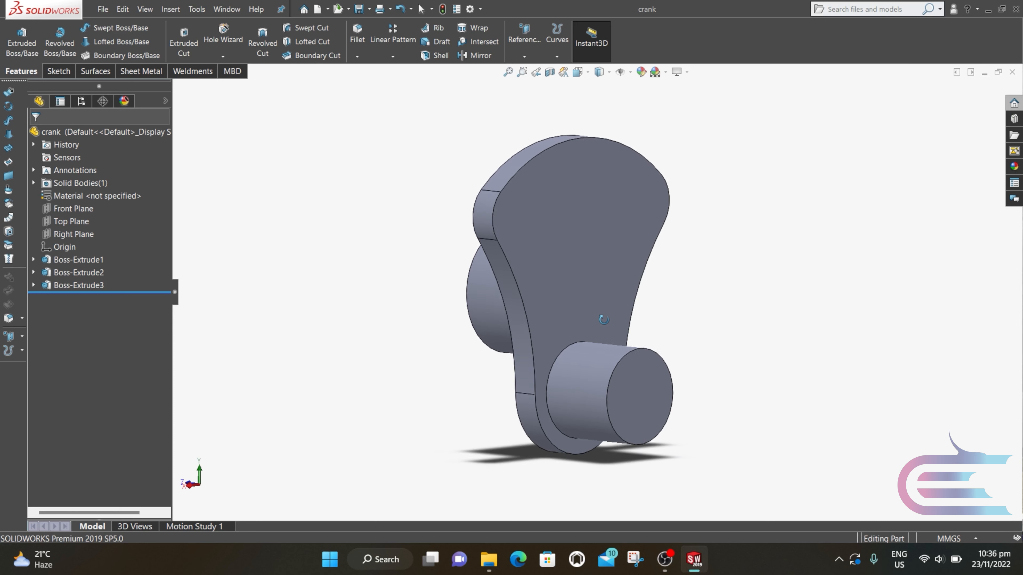
click(524, 56)
click(527, 67)
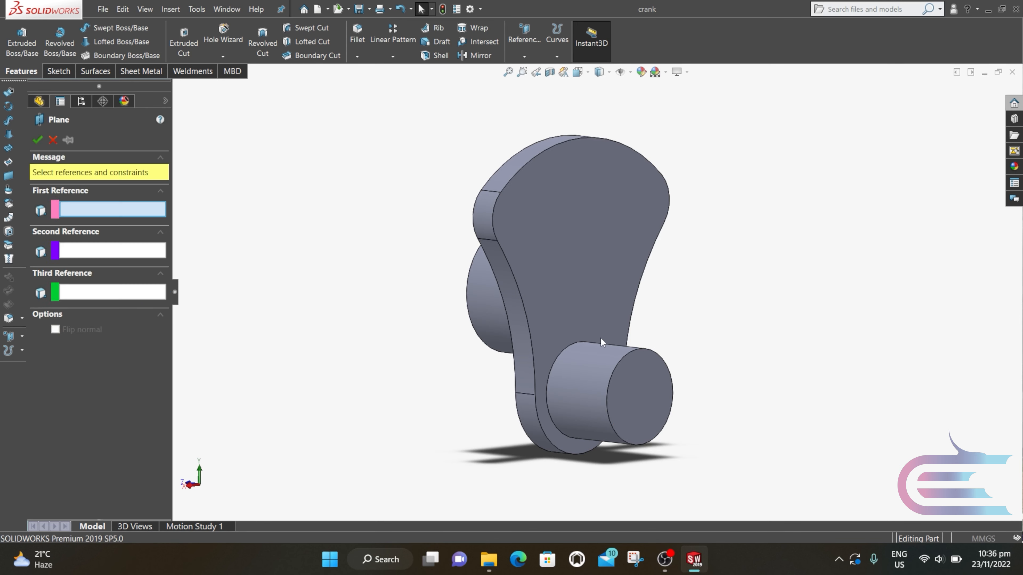
click(633, 394)
click(582, 285)
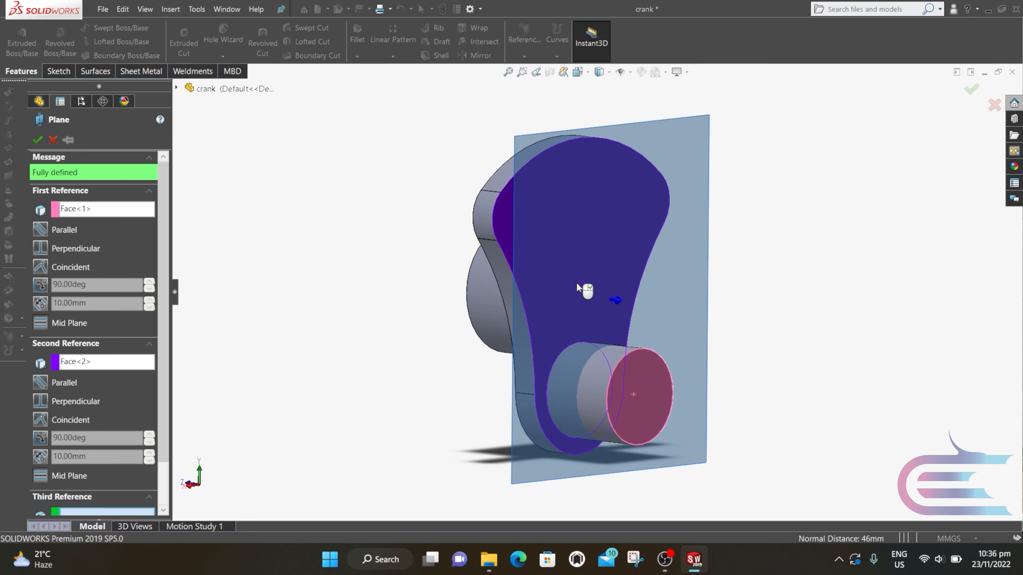
click(34, 139)
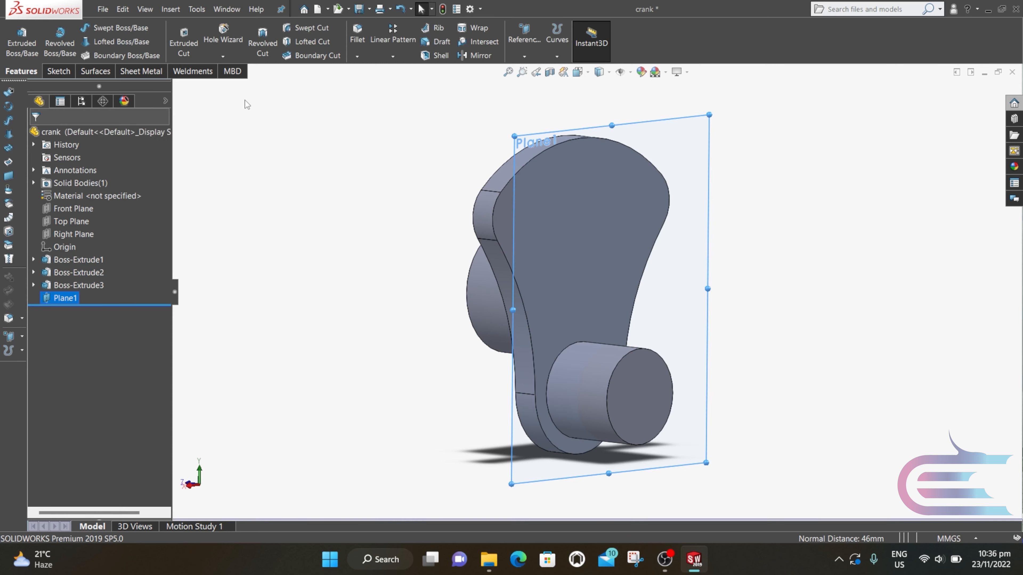
Mirror the whole crank body about the mid-plane through the pin, merging the solids.
click(480, 56)
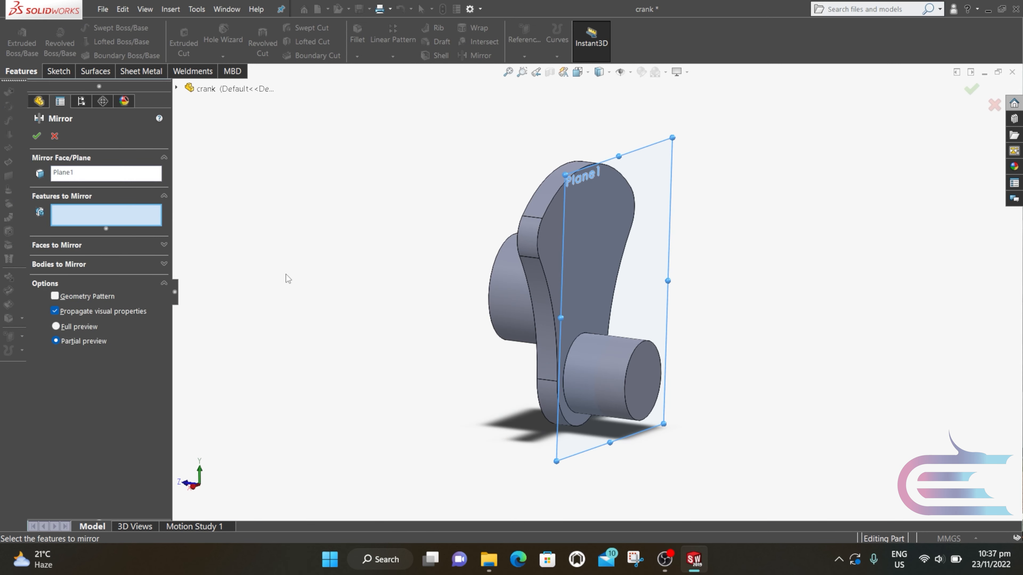
click(127, 265)
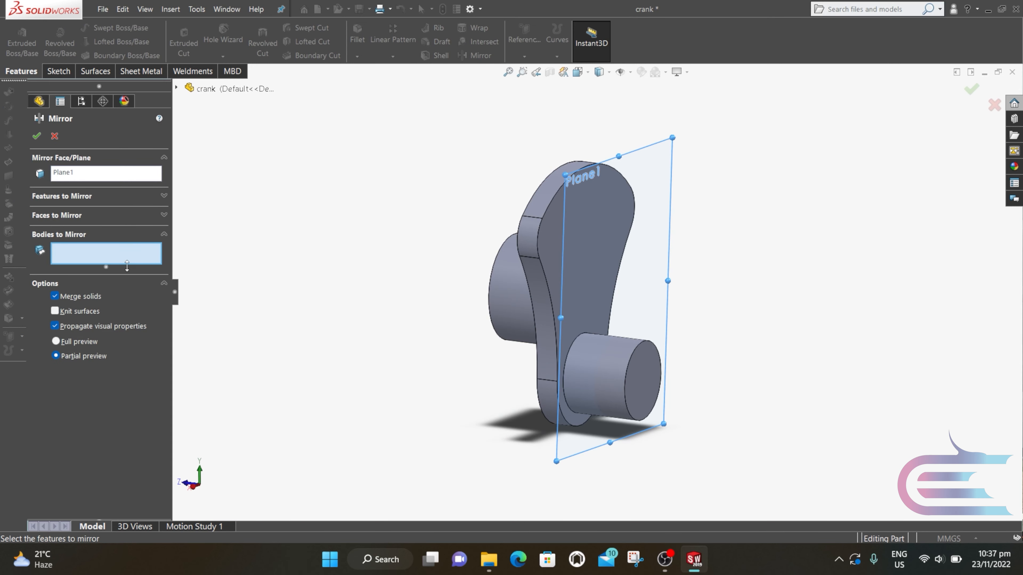
click(506, 278)
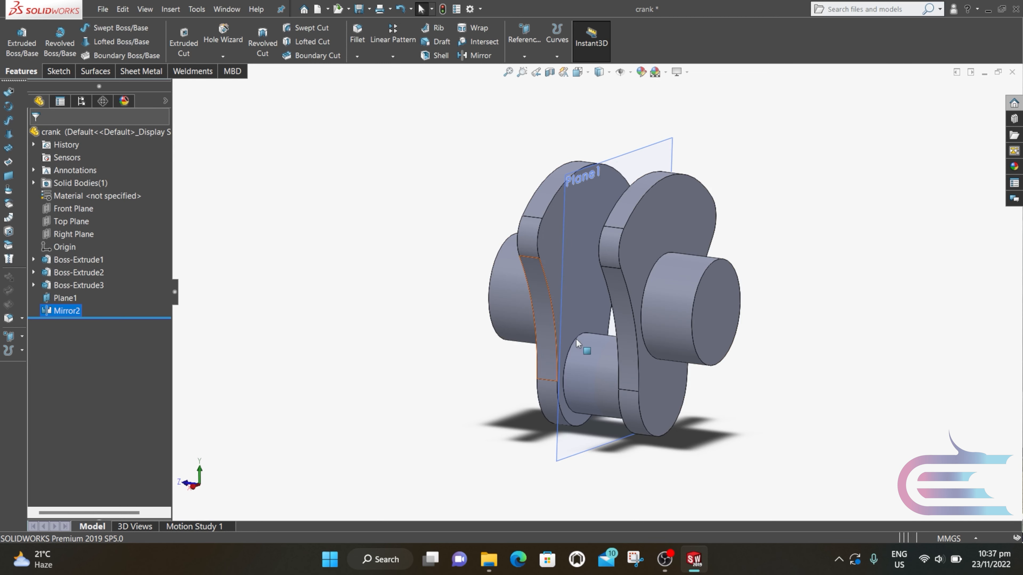
Create a reference plane midway between the mirrored journal's end face and the adjoining web face.
click(524, 39)
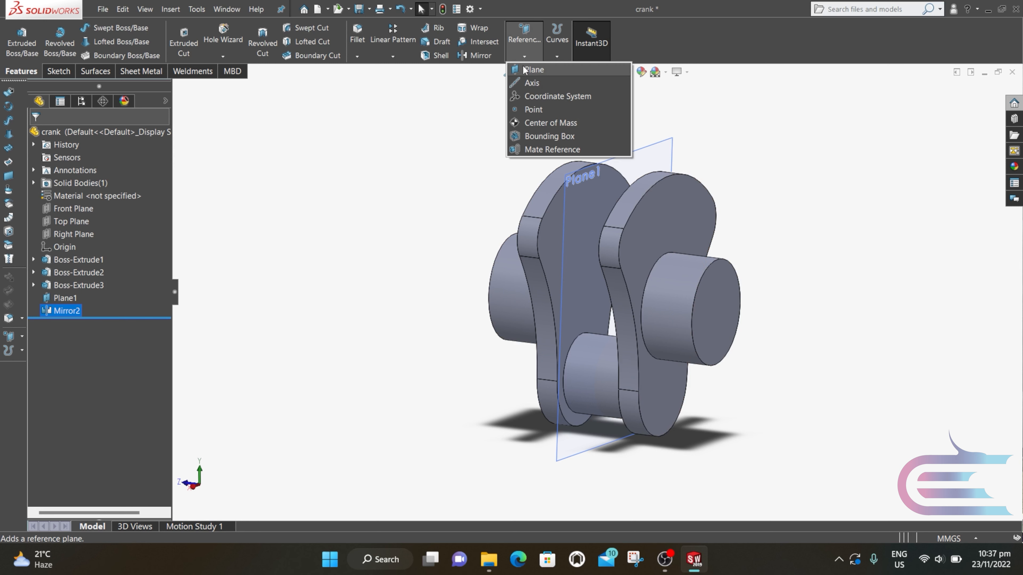
click(716, 300)
click(661, 239)
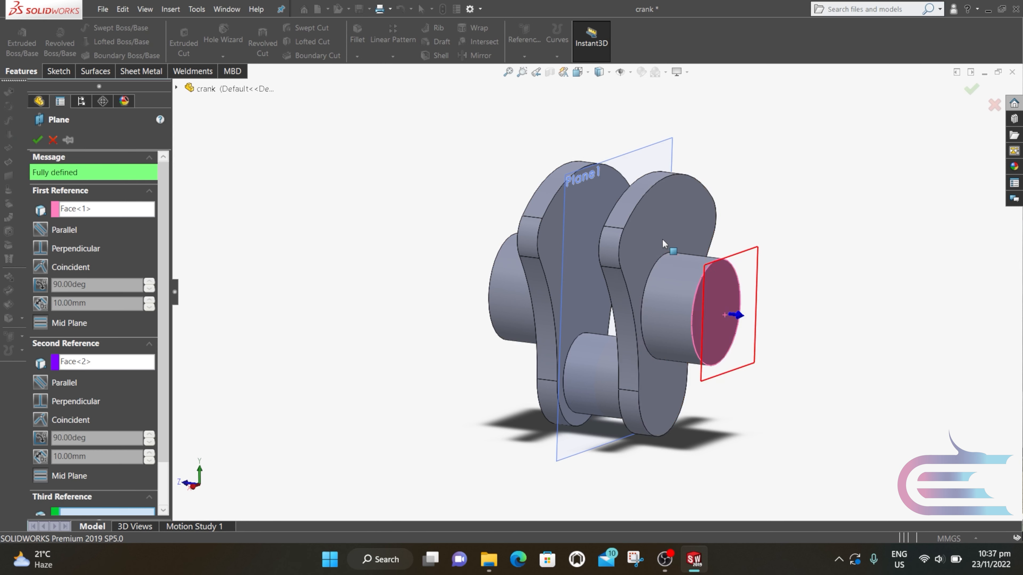
click(34, 142)
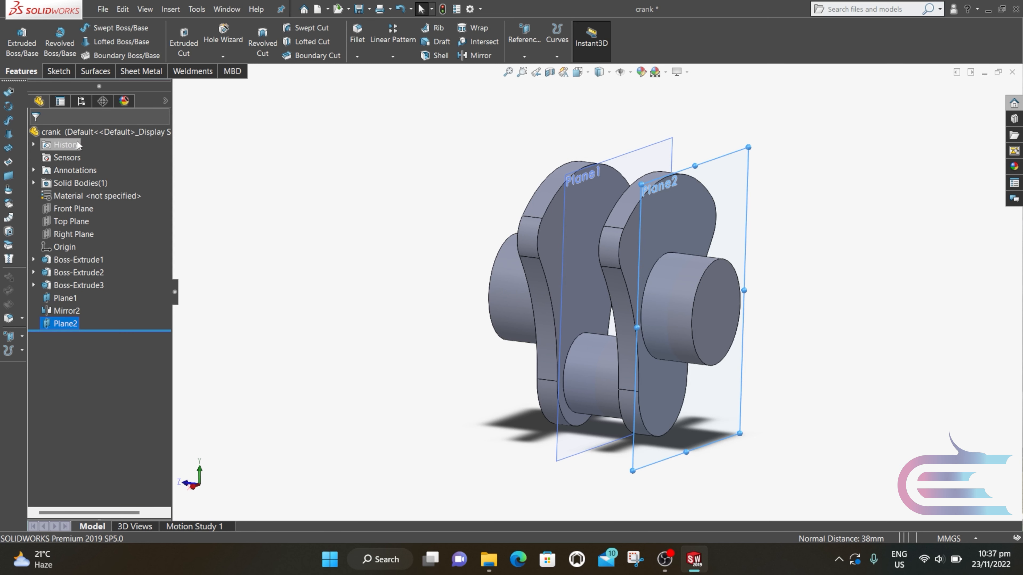
Mirror the entire body about the mid-plane through the end journal with Merge solids turned off.
click(482, 55)
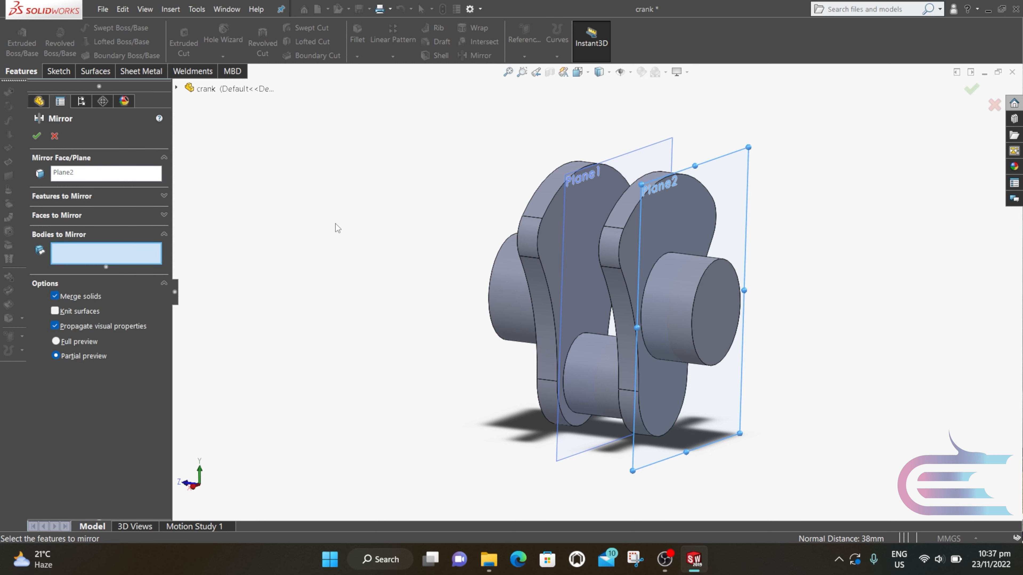
click(503, 297)
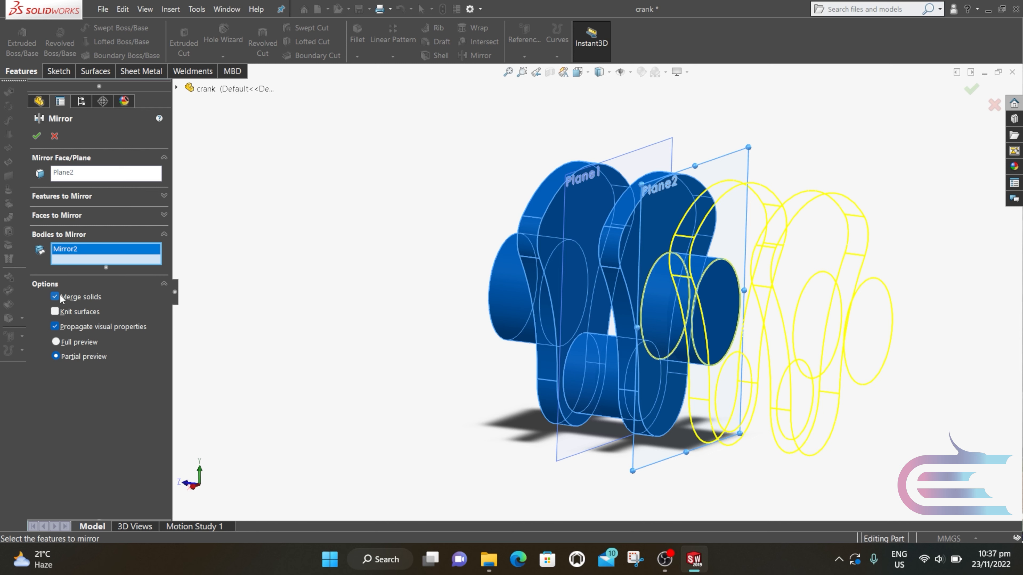
scroll(421, 285, up, 1)
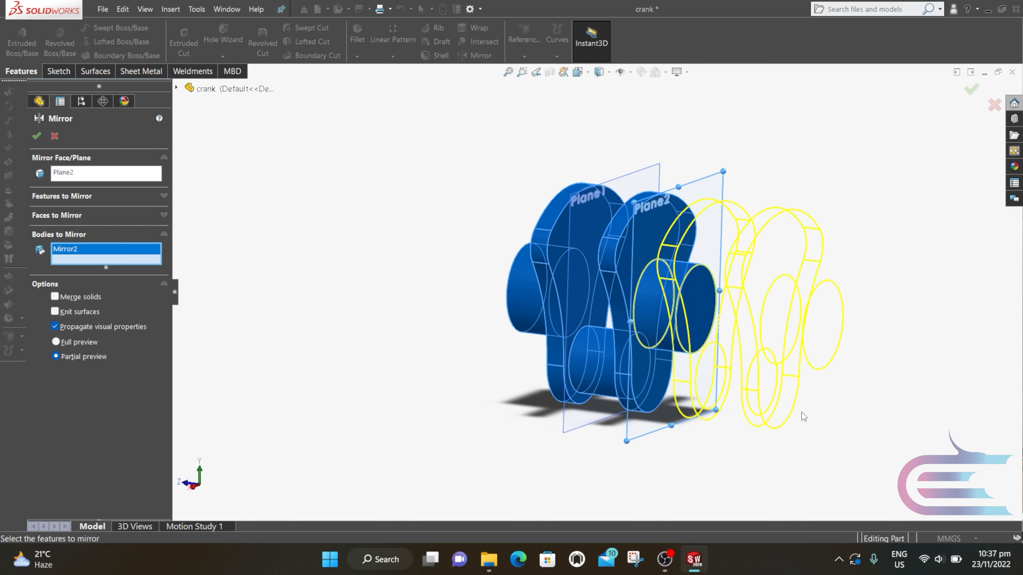
ctrl+middle_drag(803, 417, 736, 356)
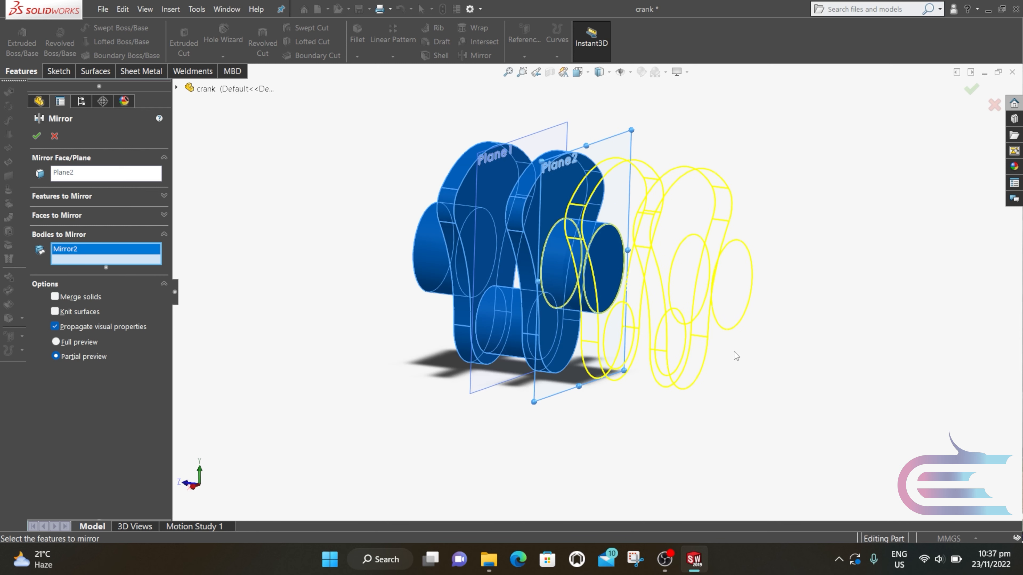
click(36, 137)
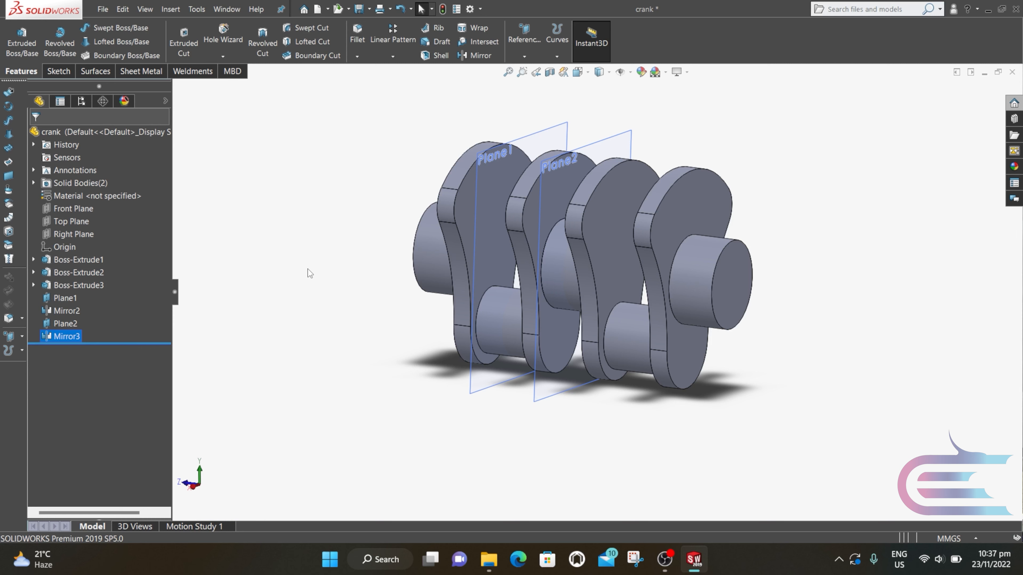
click(307, 269)
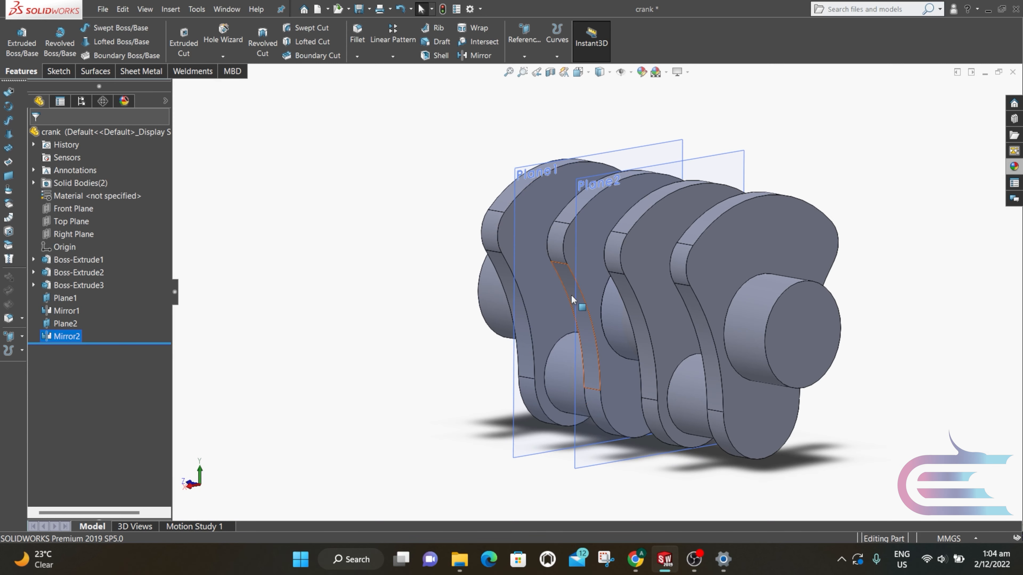
Rotate the newly mirrored body 180° about the Z axis using Move/Copy Body, without making a copy.
click(166, 12)
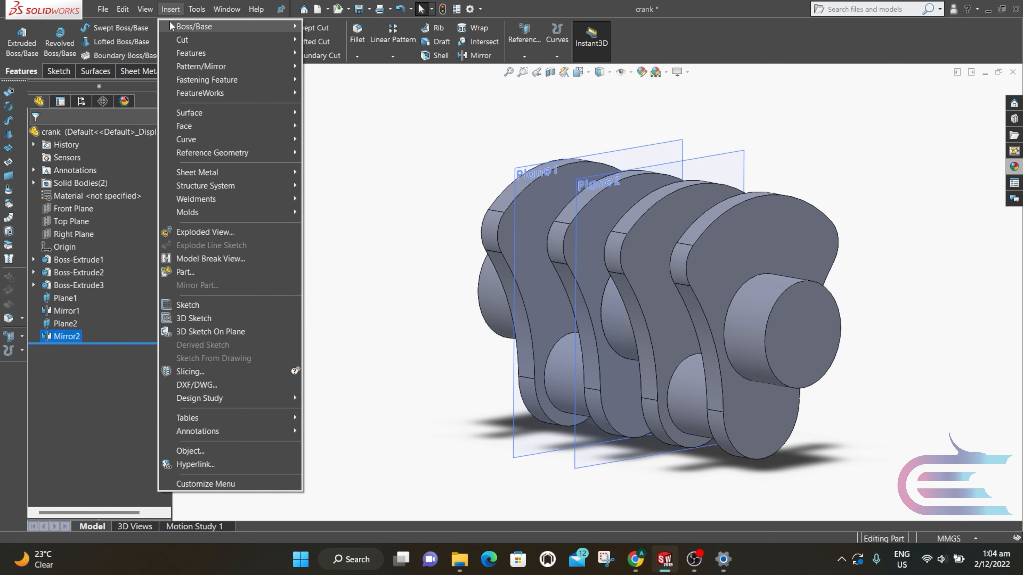
mouse_move(246, 52)
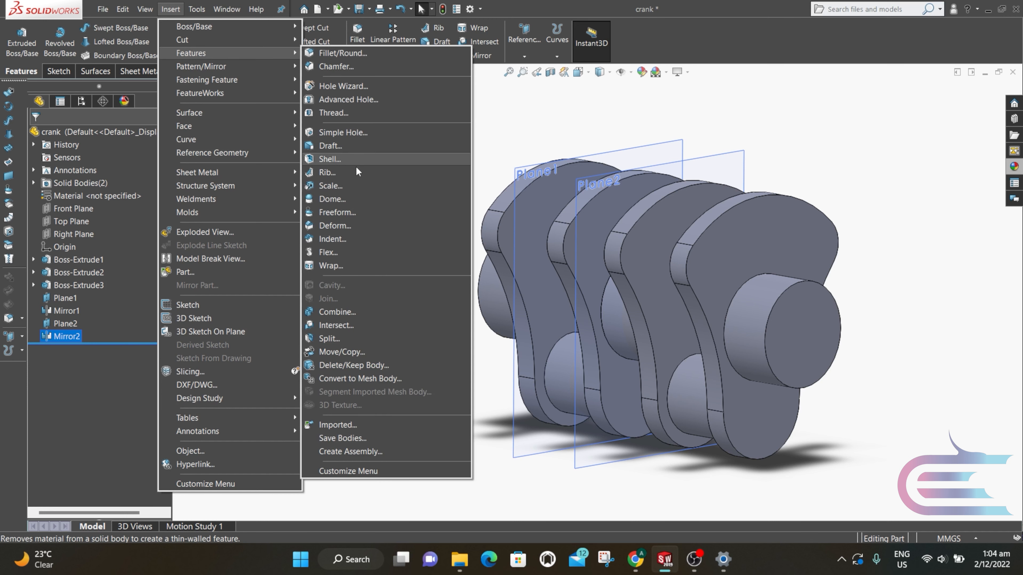
click(374, 350)
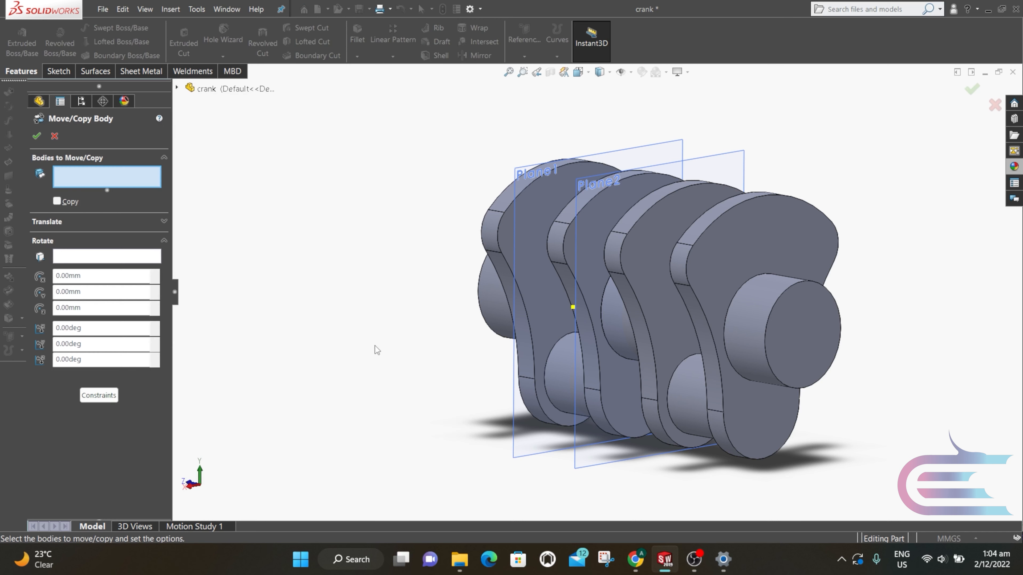
click(702, 418)
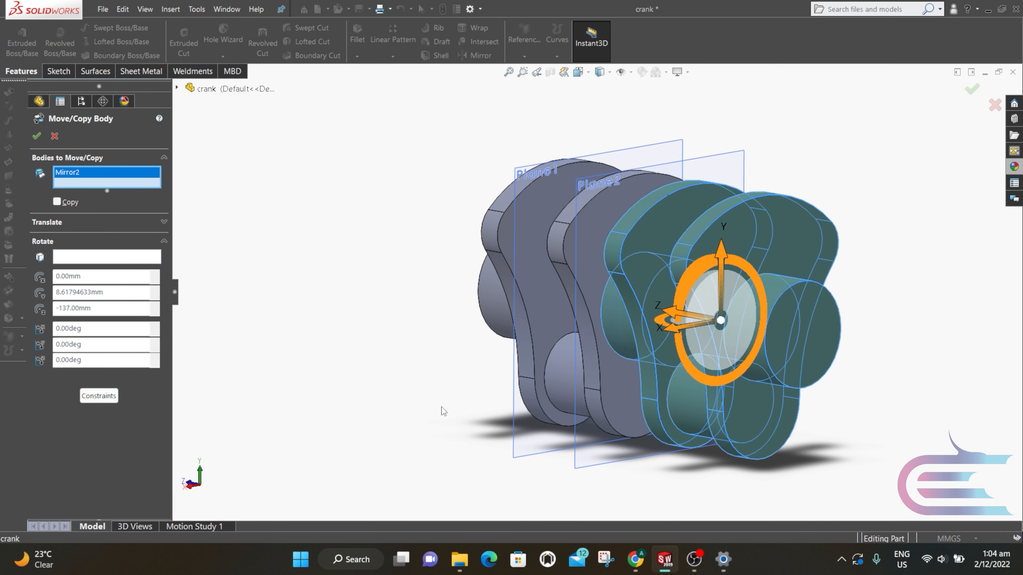
click(134, 256)
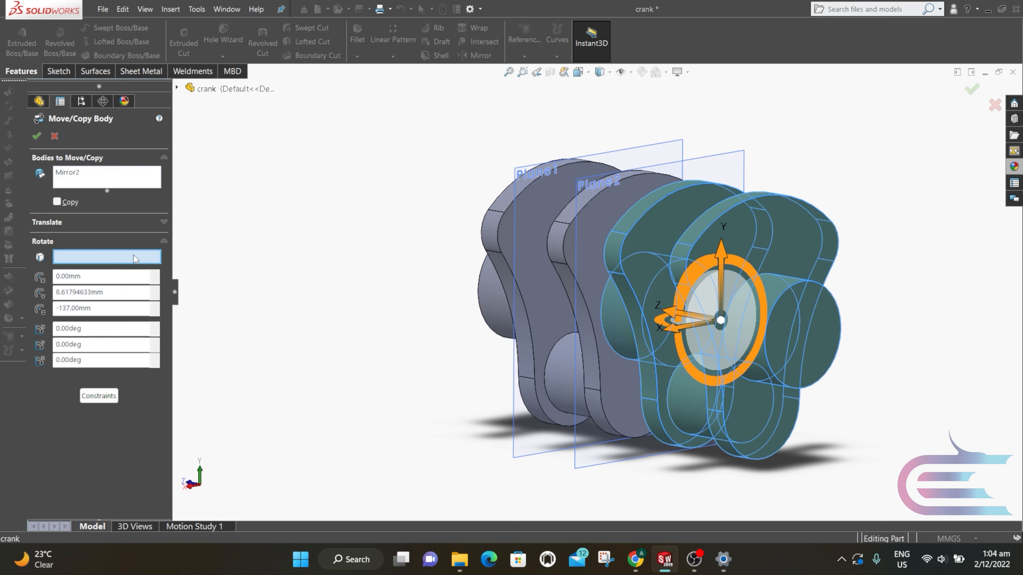
click(57, 360)
key(Return)
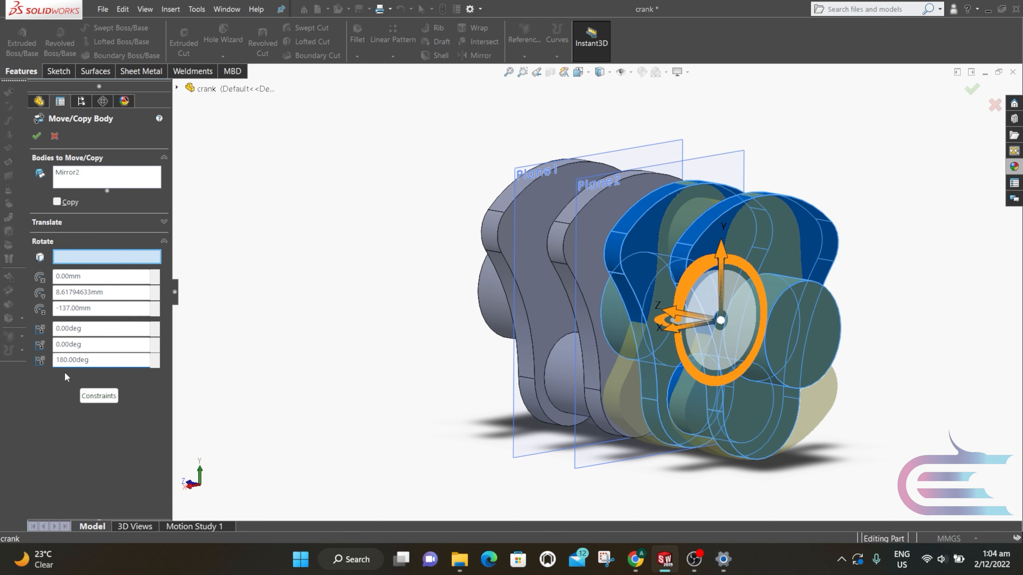
click(37, 137)
scroll(882, 384, down, 2)
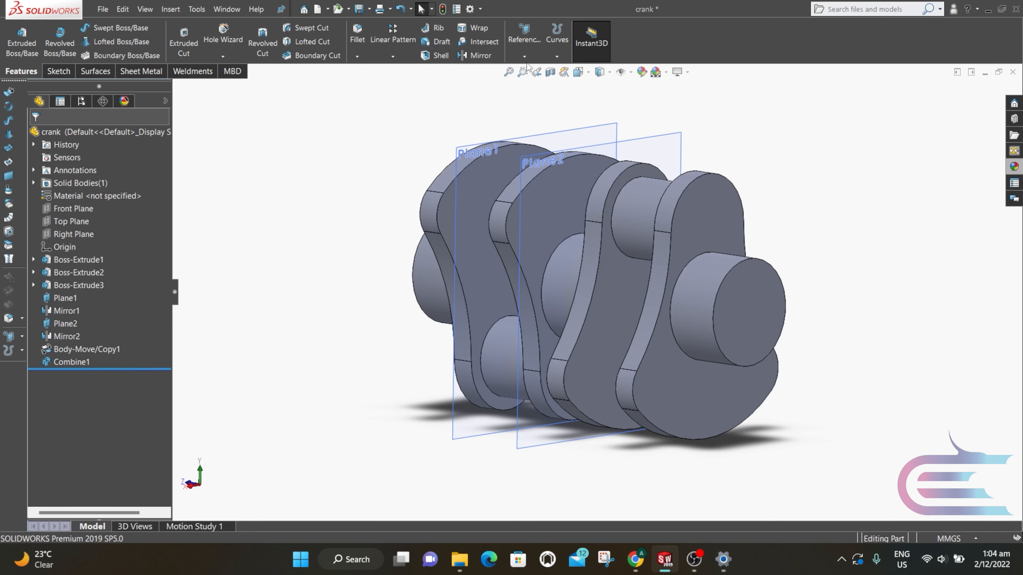
Create a mid-plane between the rotated section's journal end face and the adjoining web face.
click(524, 56)
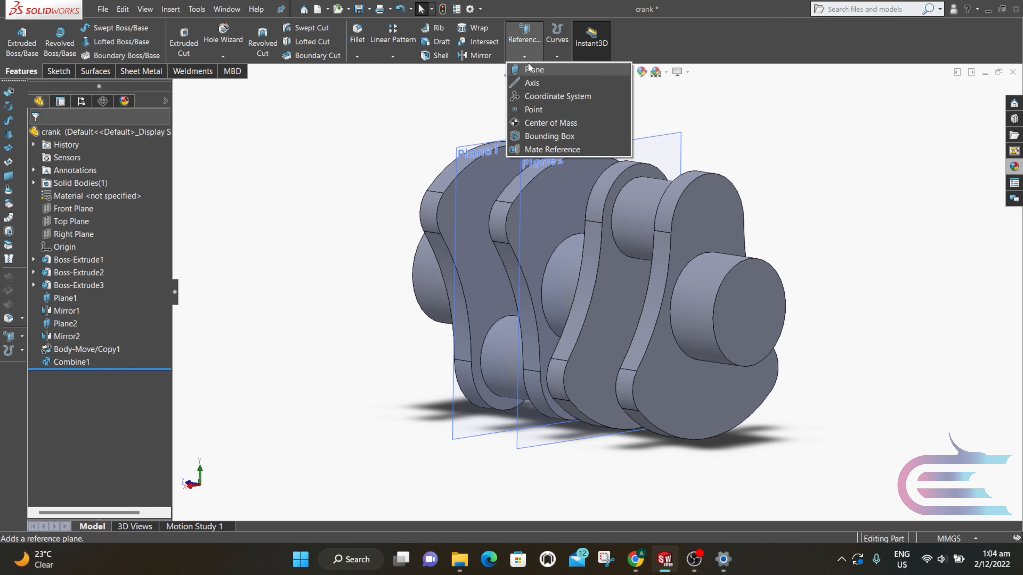
click(531, 70)
click(734, 282)
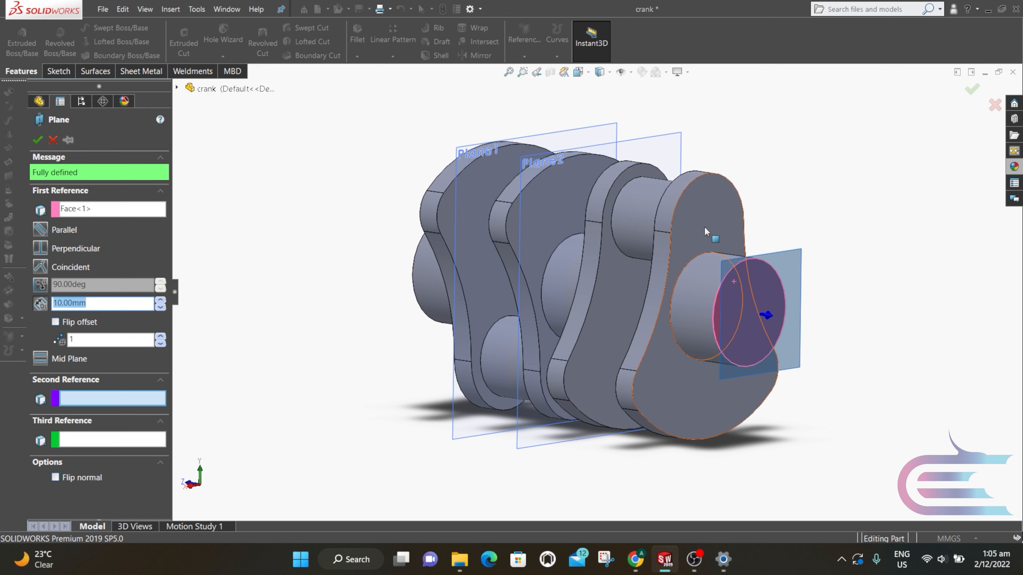
click(704, 226)
click(37, 140)
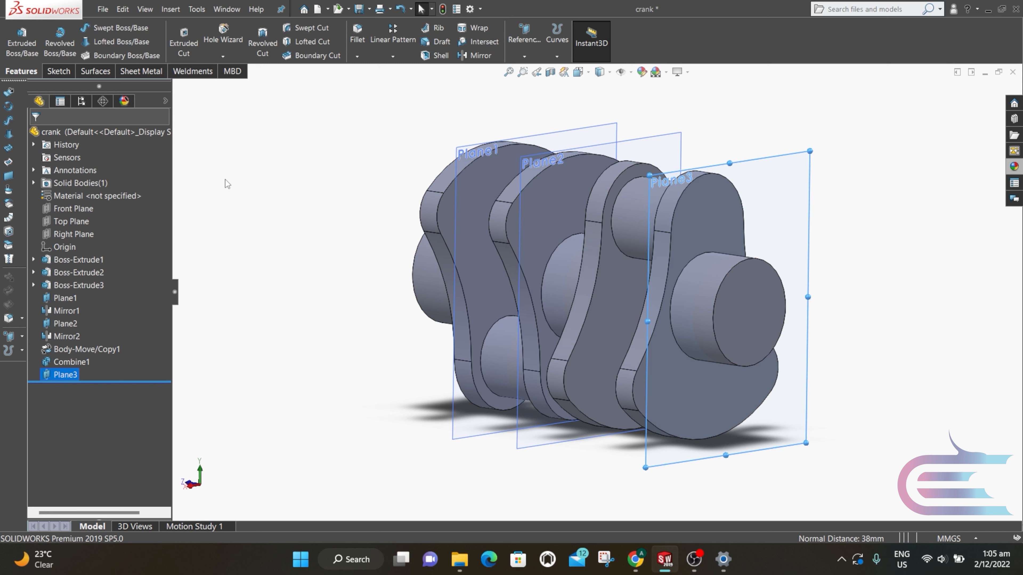
Mirror the combined two-throw body about the mid-plane through its end journal with Merge solids turned off.
click(476, 57)
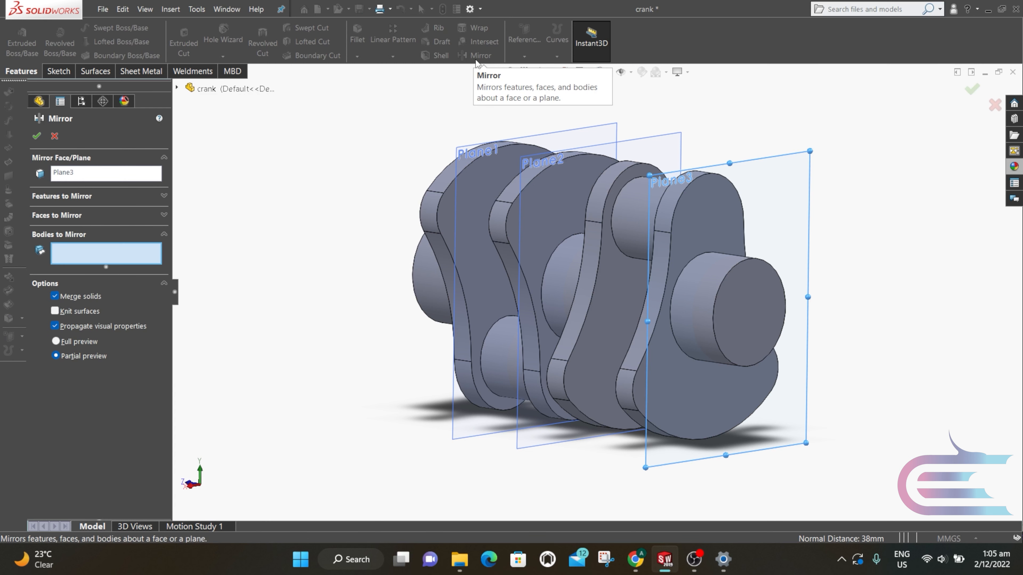
click(500, 196)
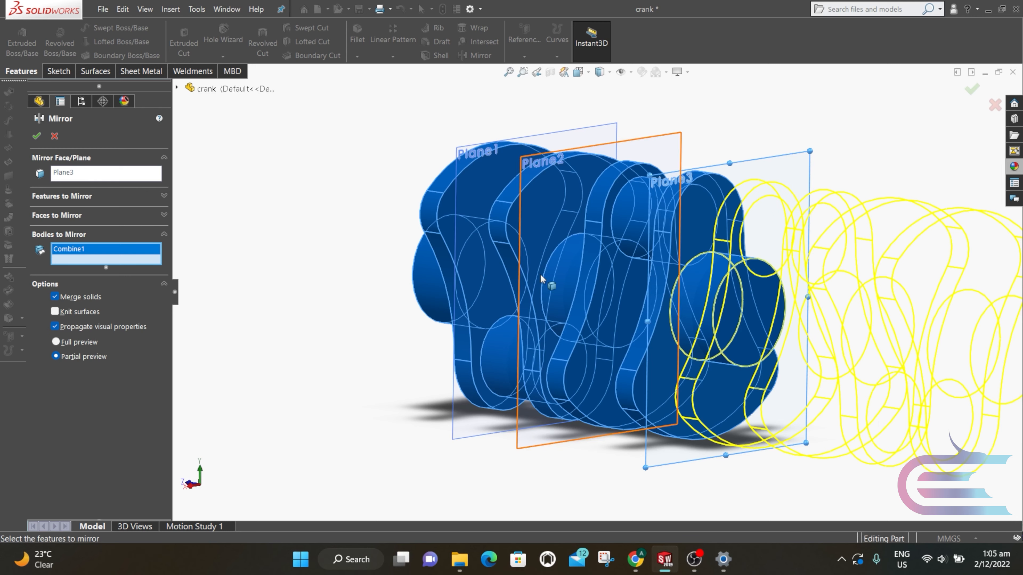
scroll(583, 288, up, 5)
scroll(817, 321, down, 2)
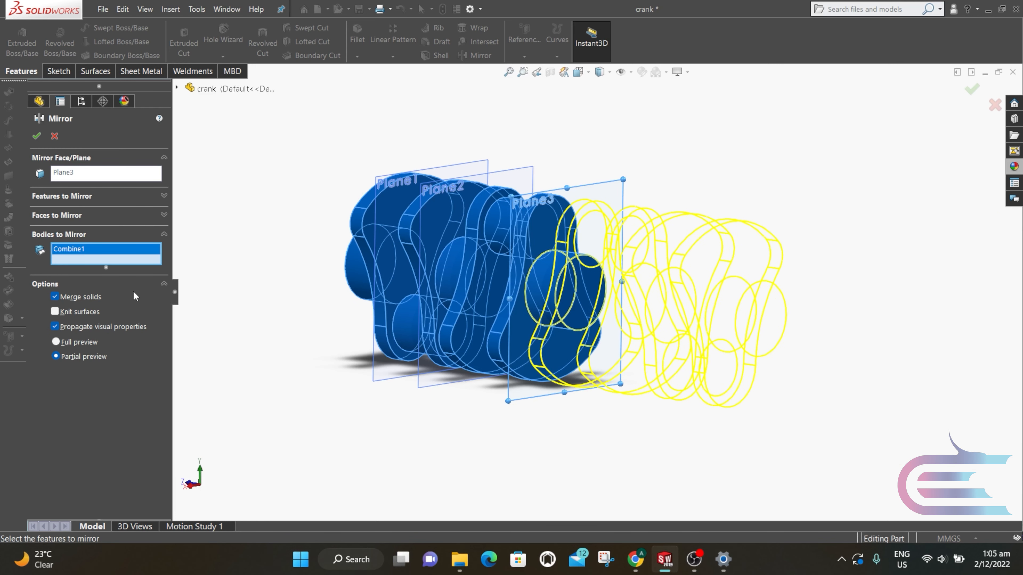
click(60, 297)
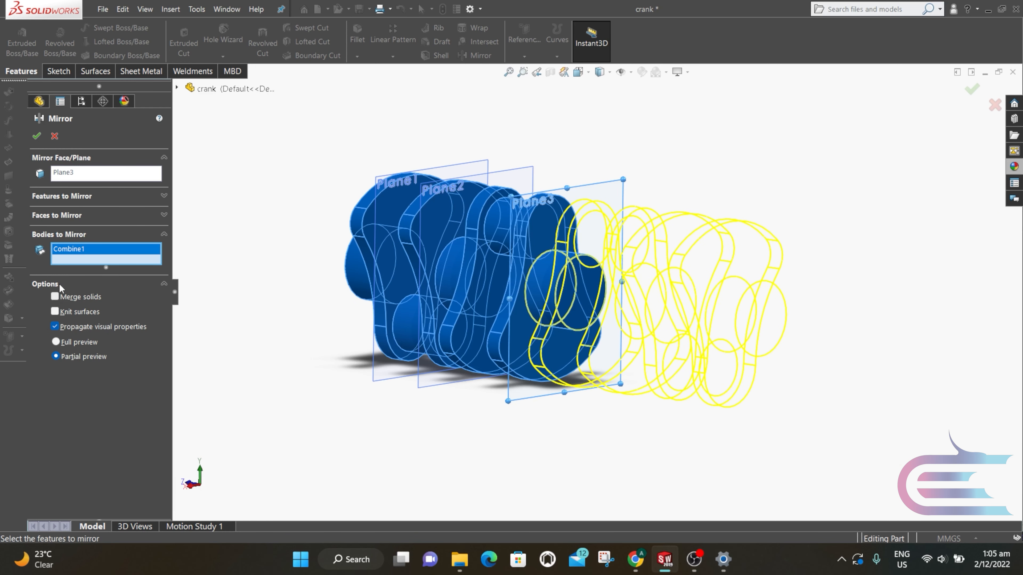
click(37, 136)
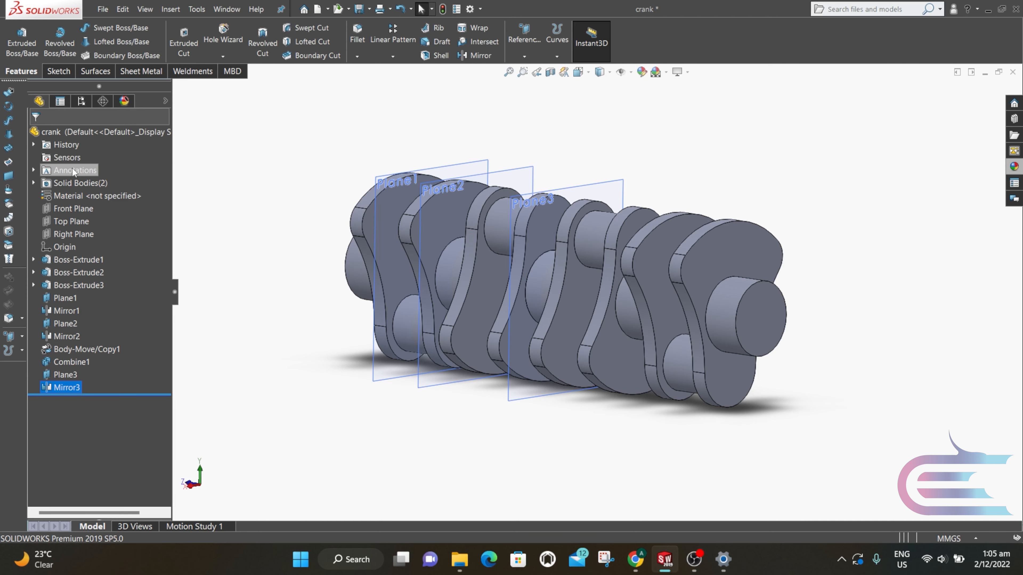
Create a reference plane midway between the four-throw crank's free journal end face and the adjoining web face.
click(524, 40)
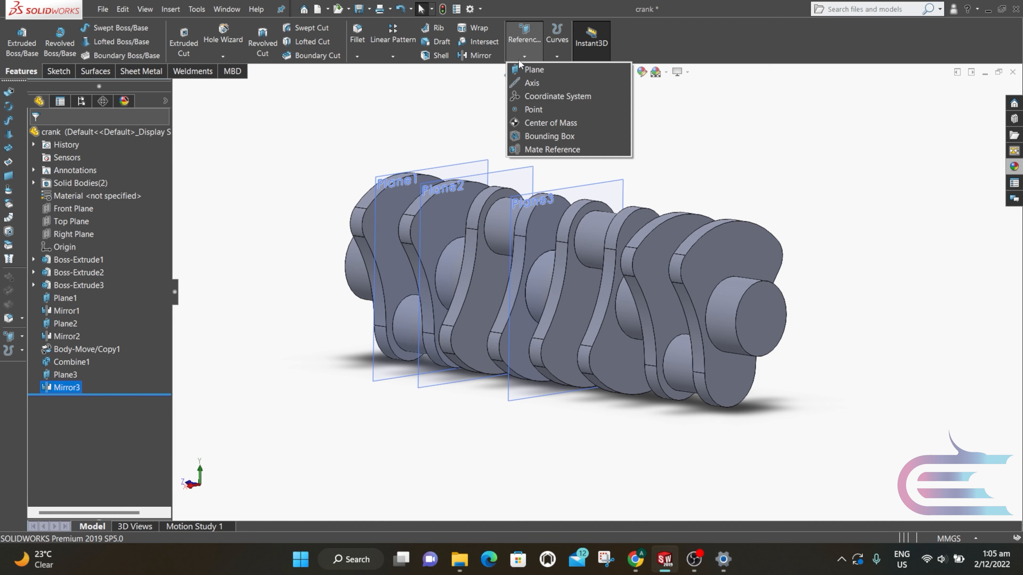
click(530, 69)
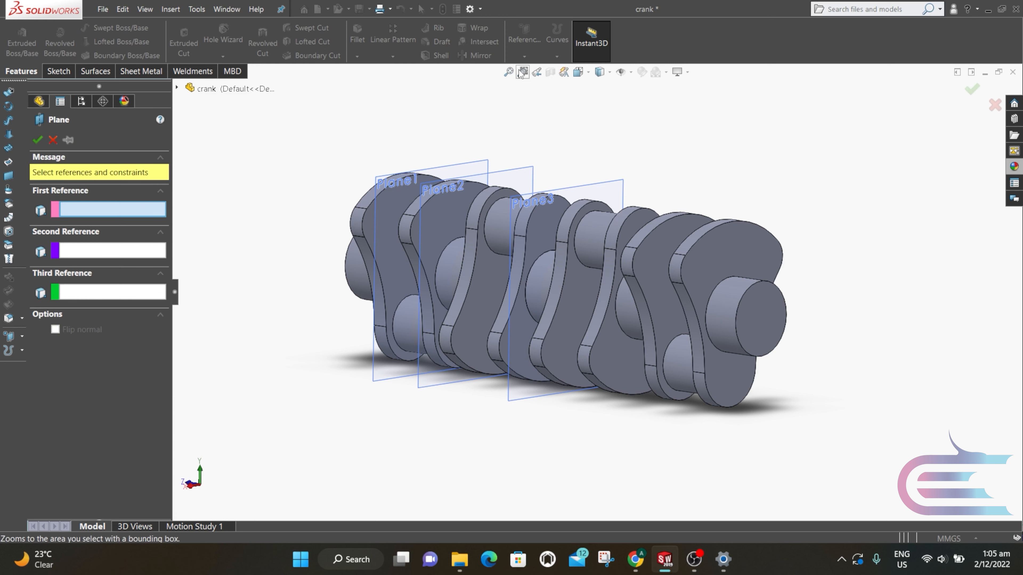
click(765, 318)
click(714, 254)
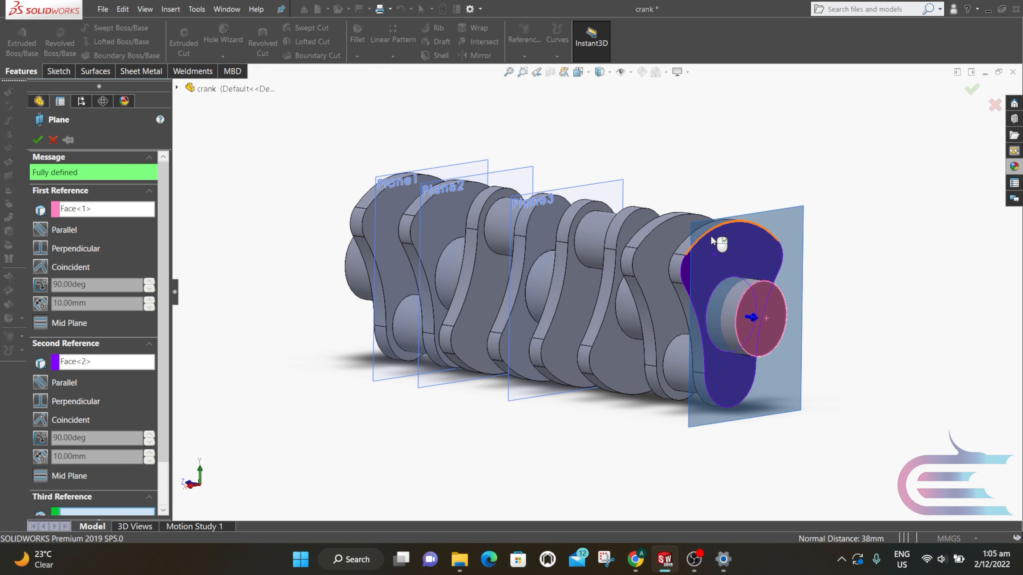
click(37, 140)
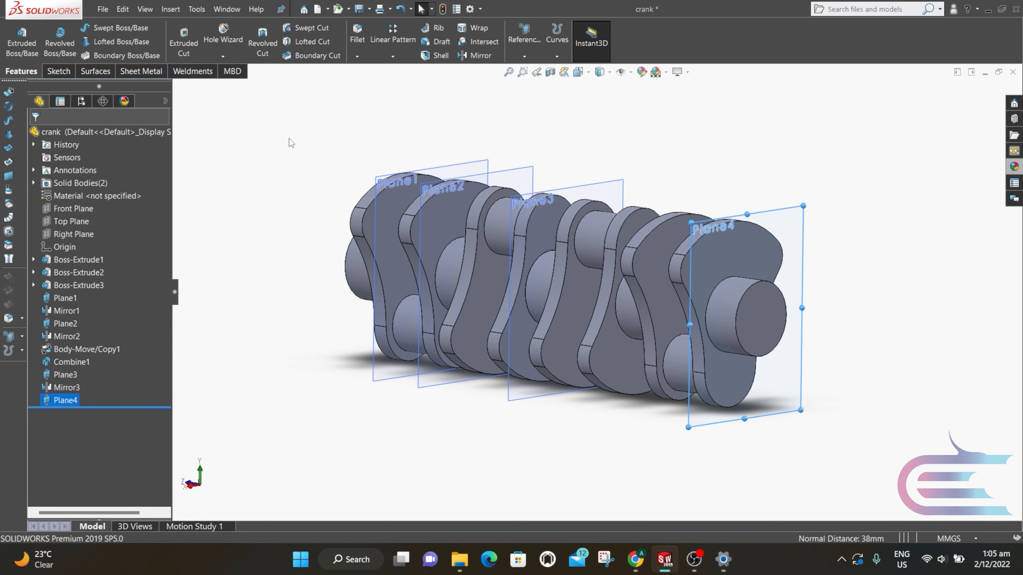
Mirror the middle crank body about the mid-plane through its free end journal, with Merge solids turned off.
click(475, 55)
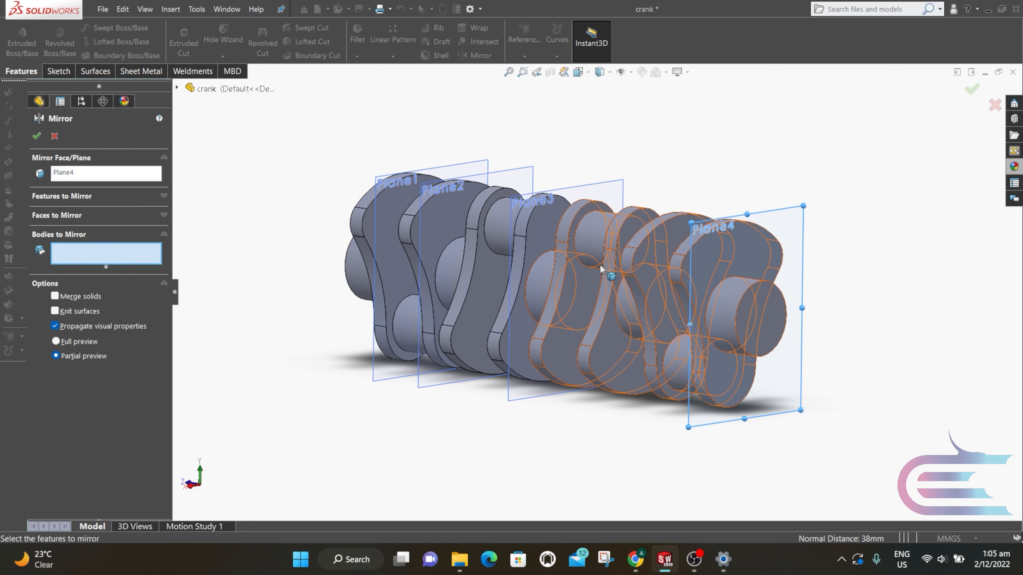
click(613, 276)
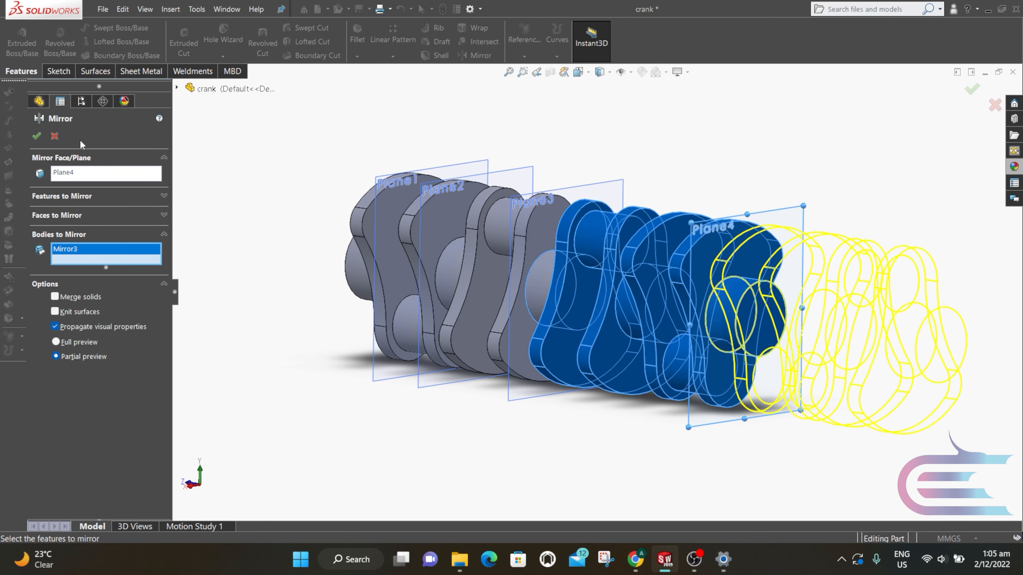
click(35, 135)
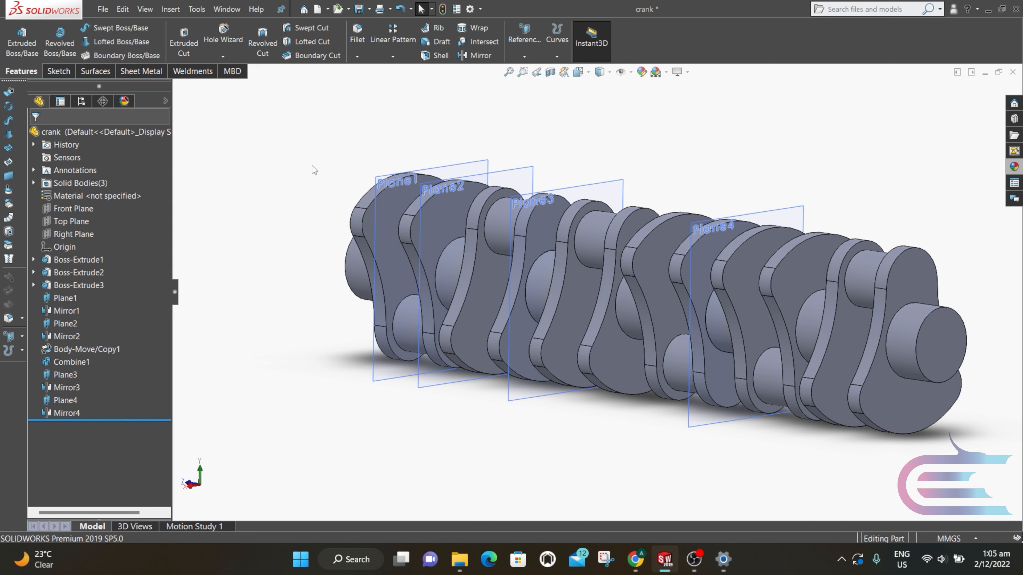
Rotate the middle crank body 90° about the Z axis using Move/Copy Body, without making a copy.
click(170, 9)
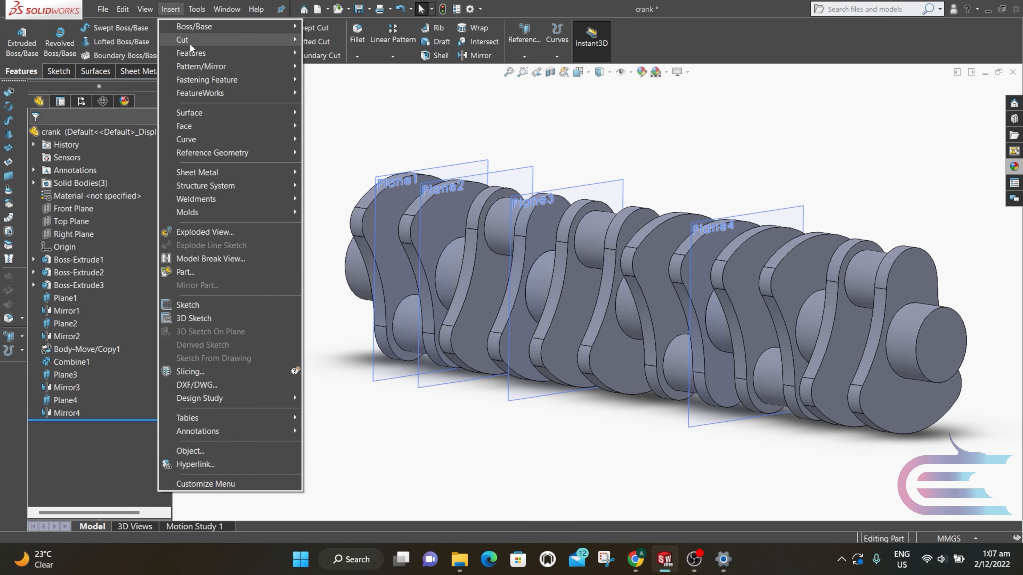
mouse_move(197, 54)
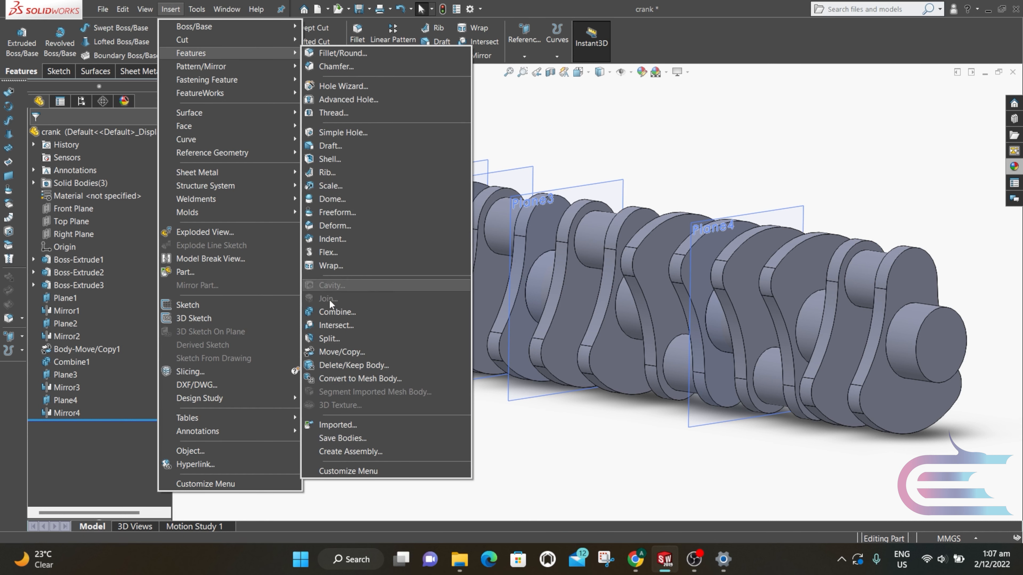
click(337, 352)
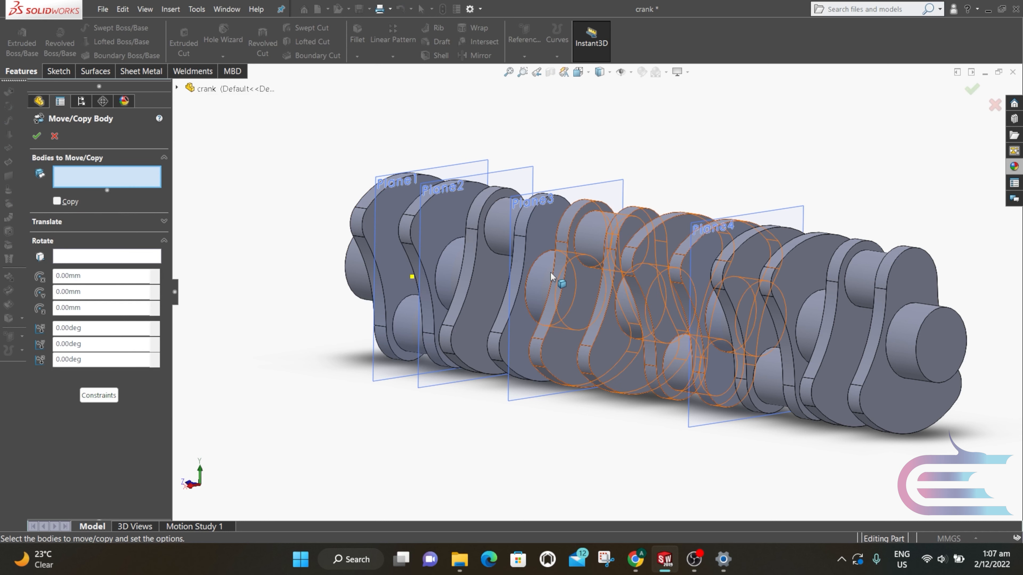
click(598, 240)
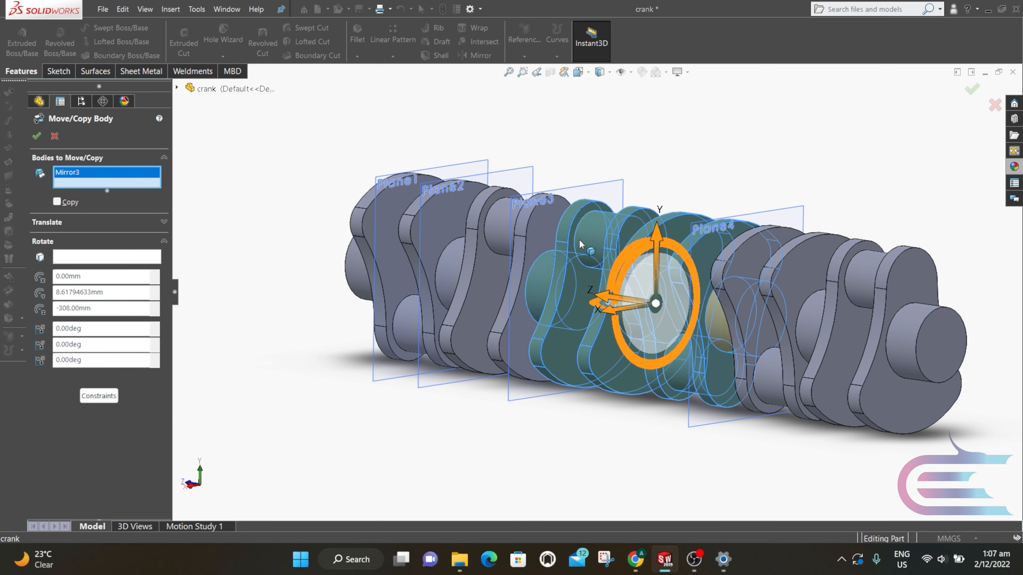
middle_drag(579, 241, 681, 260)
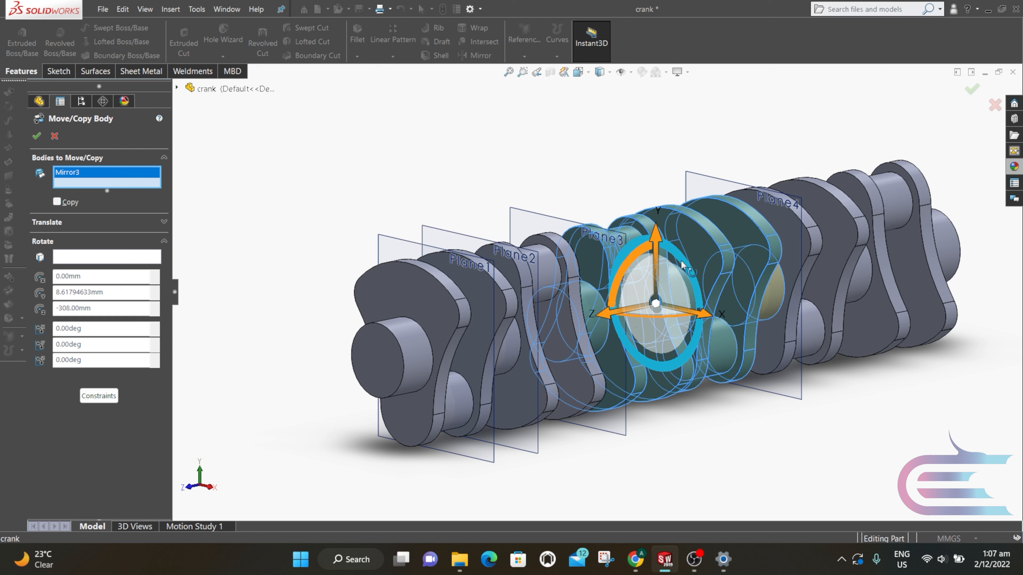
drag(681, 264, 517, 156)
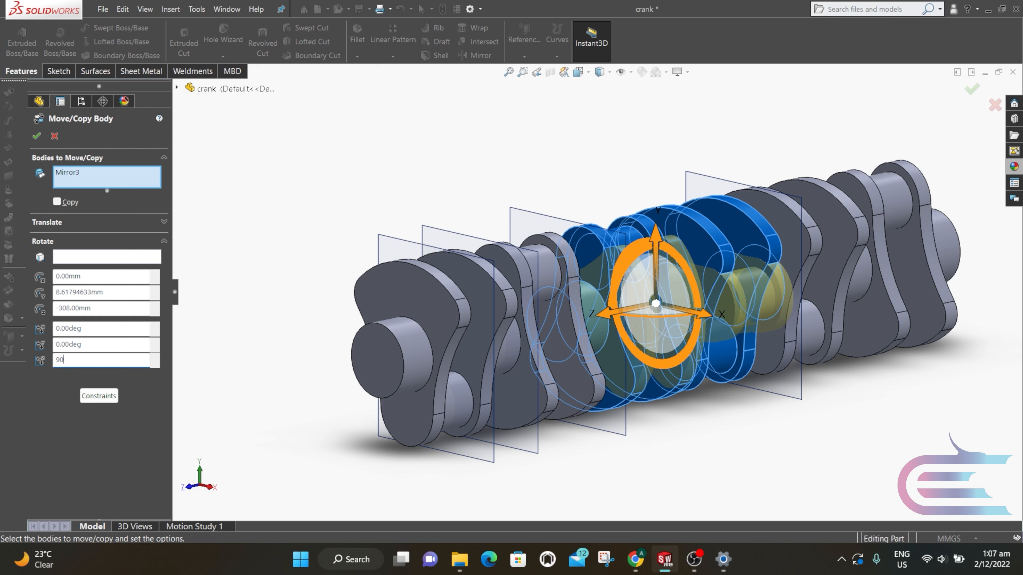
key(Return)
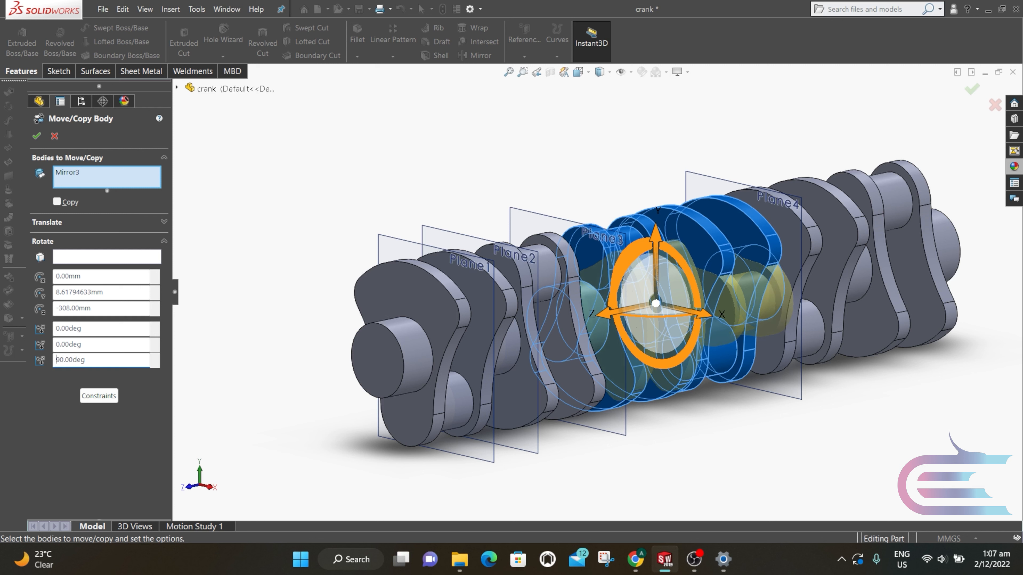
click(36, 137)
Rotate the newly mirrored end body 180° about the Z axis using Move/Copy Body, without making a copy.
middle_drag(389, 245, 464, 242)
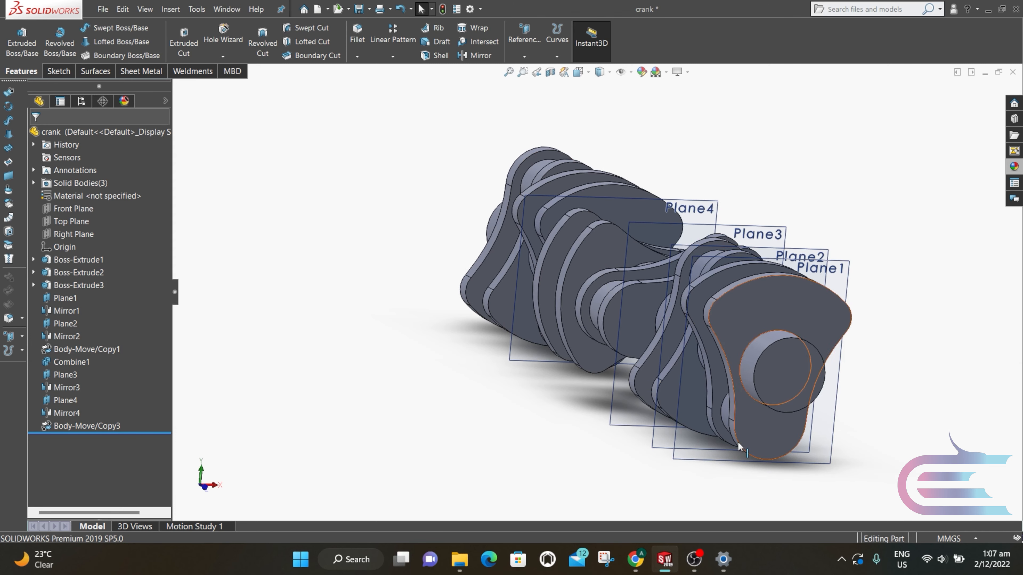
middle_drag(693, 415, 518, 312)
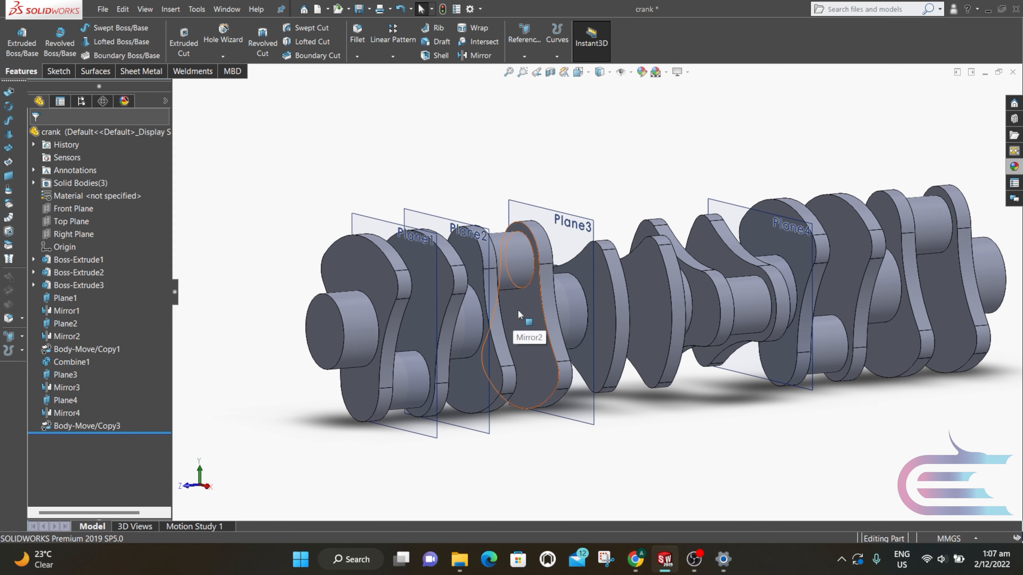
click(170, 9)
mouse_move(213, 53)
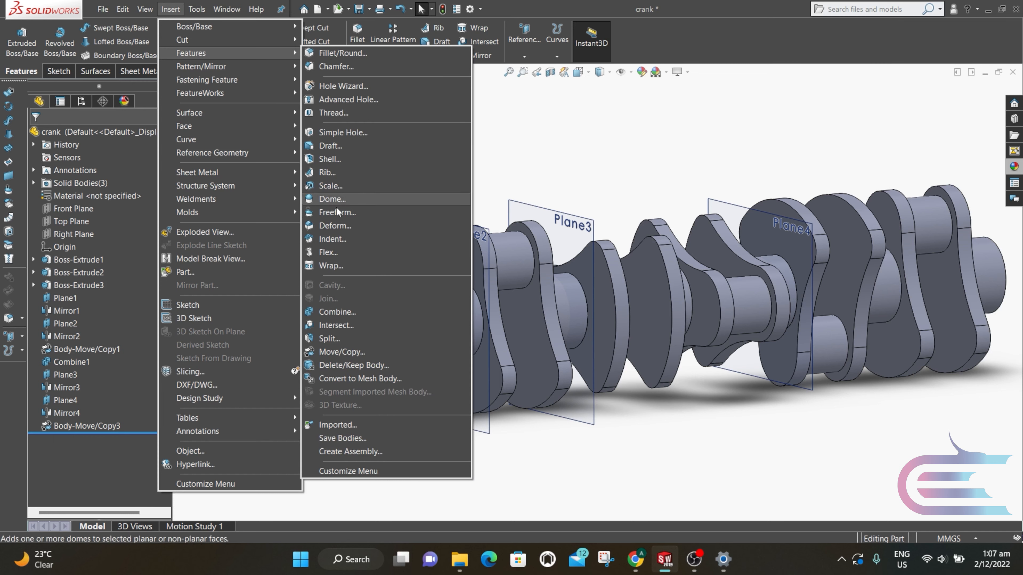
click(364, 350)
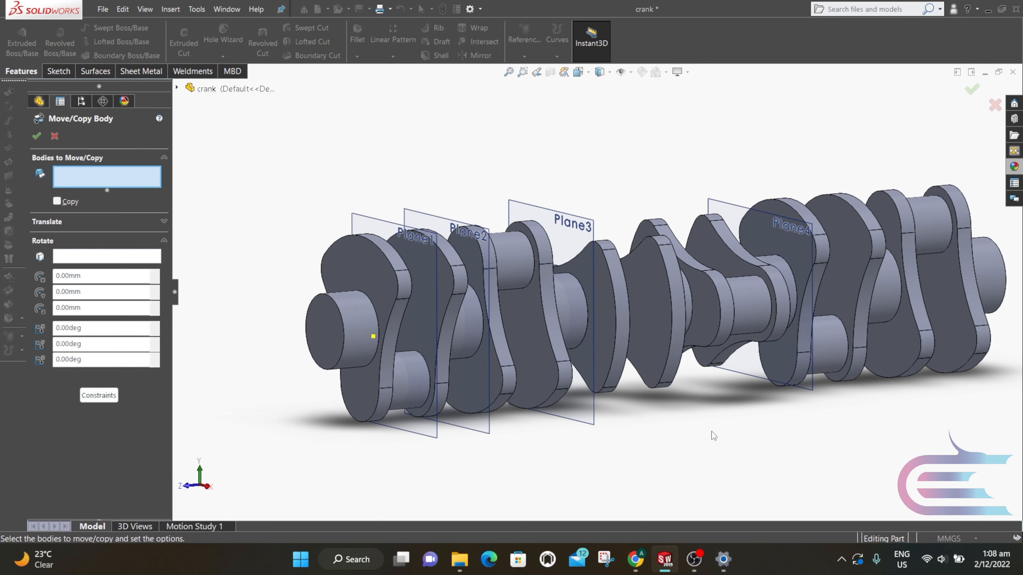
click(908, 345)
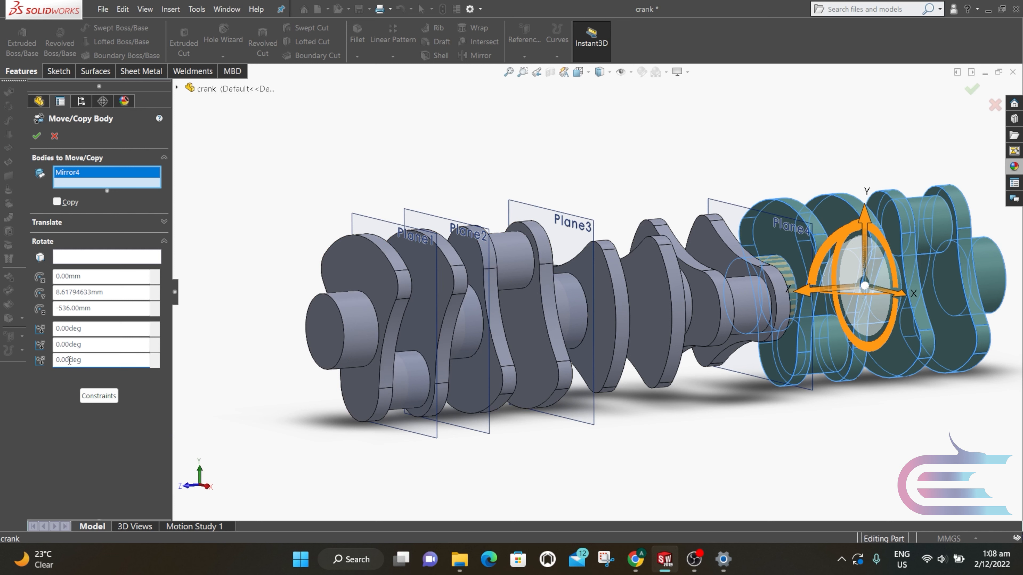
text(8)
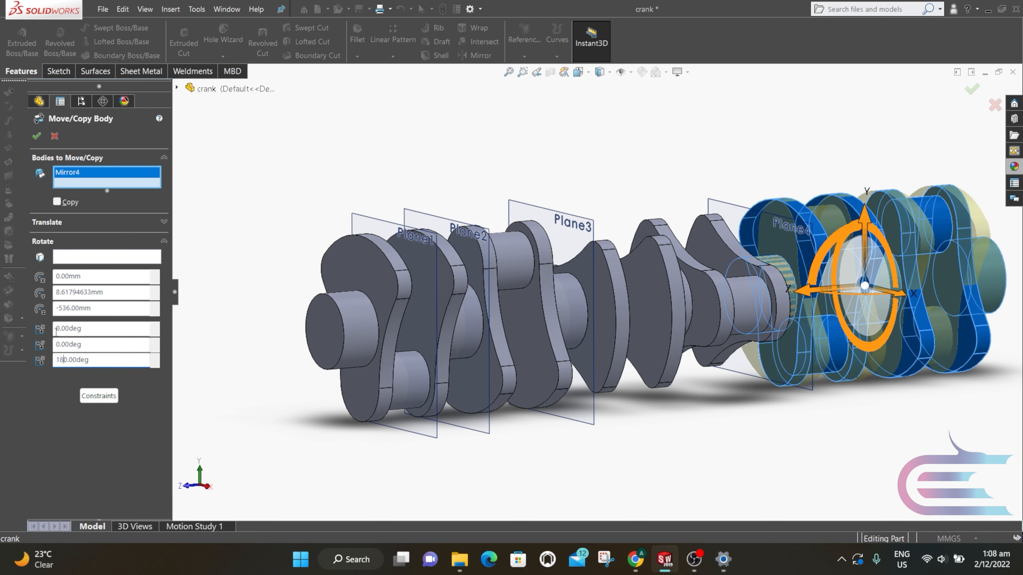
click(38, 137)
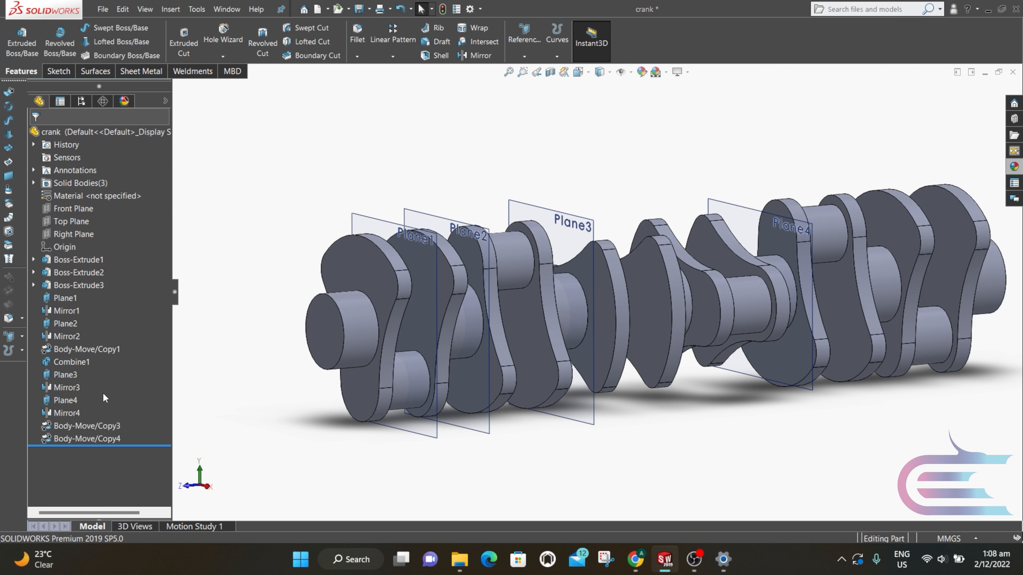
Hide the four reference planes, Plane1 through Plane4.
click(67, 402)
ctrl+click(65, 375)
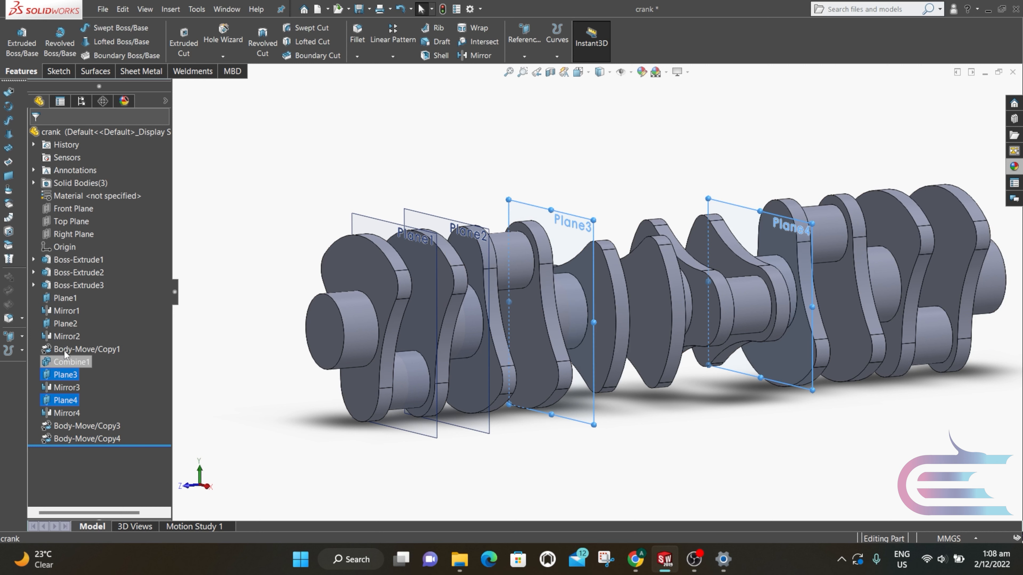
ctrl+click(65, 323)
ctrl+click(65, 298)
right_click(65, 298)
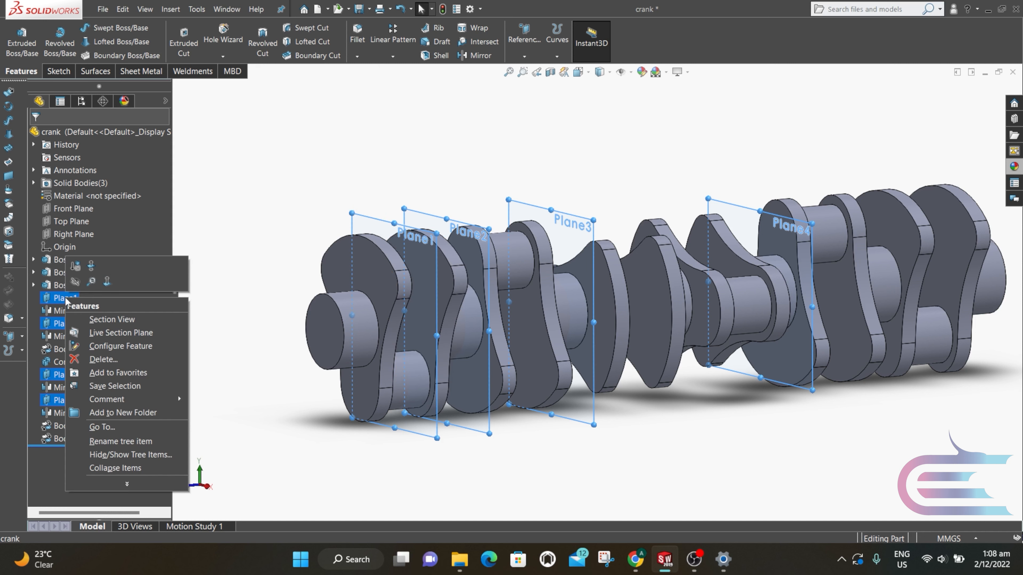
click(75, 281)
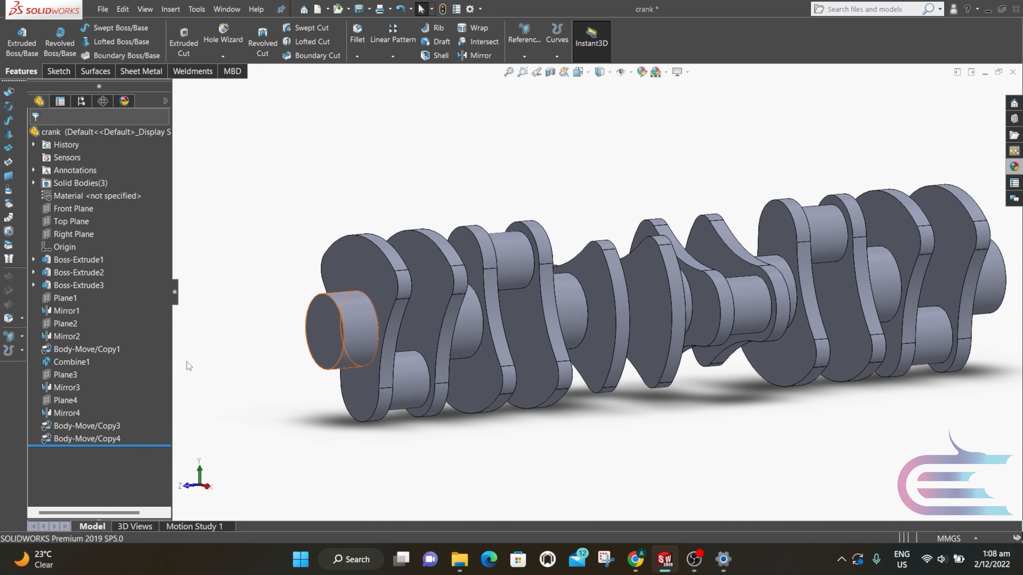
Start a sketch on the end face of the first journal and draw a concentric circle of about 23 mm radius.
click(348, 354)
right_click(331, 326)
click(400, 308)
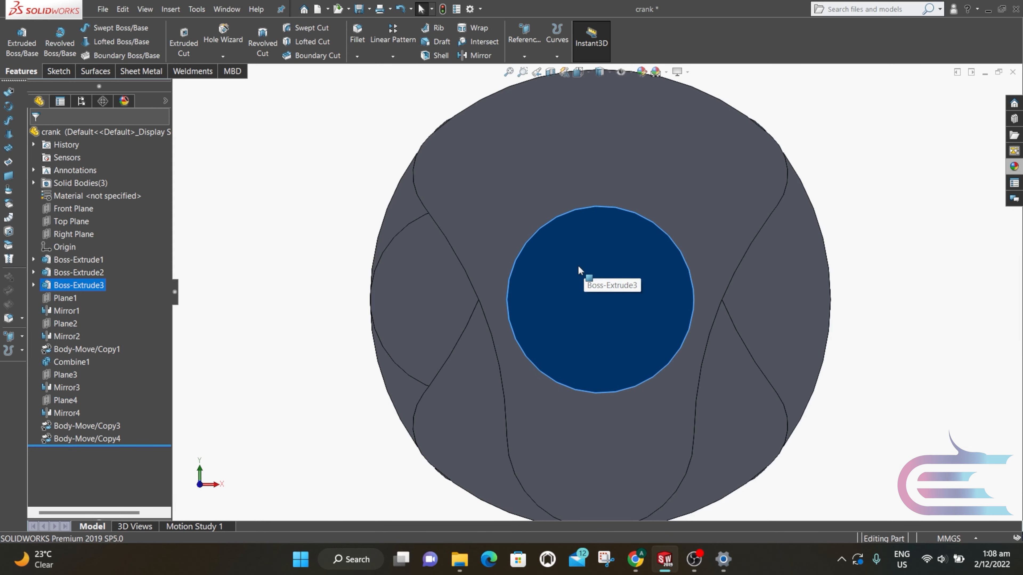
right_click(578, 265)
click(614, 249)
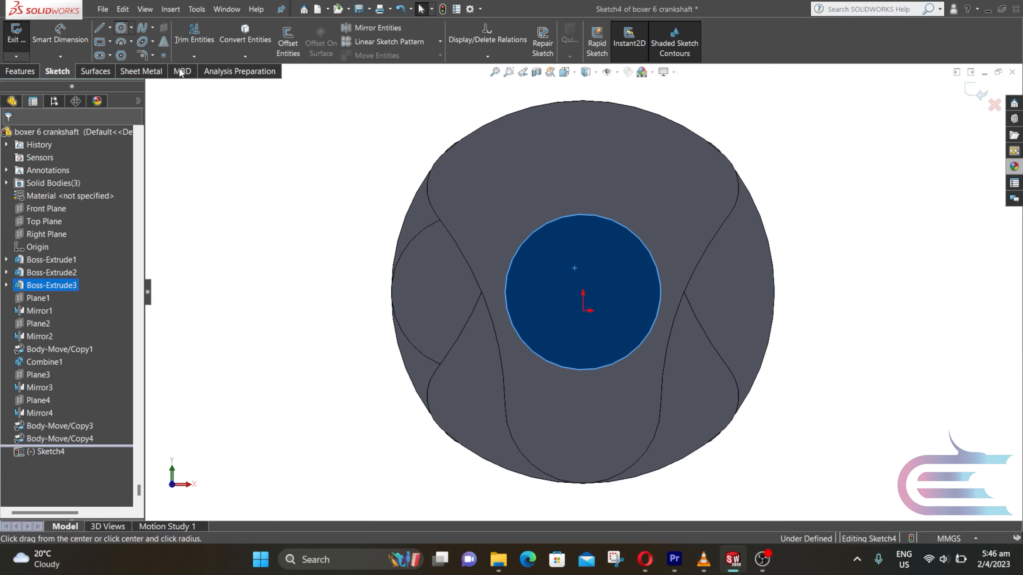
click(121, 28)
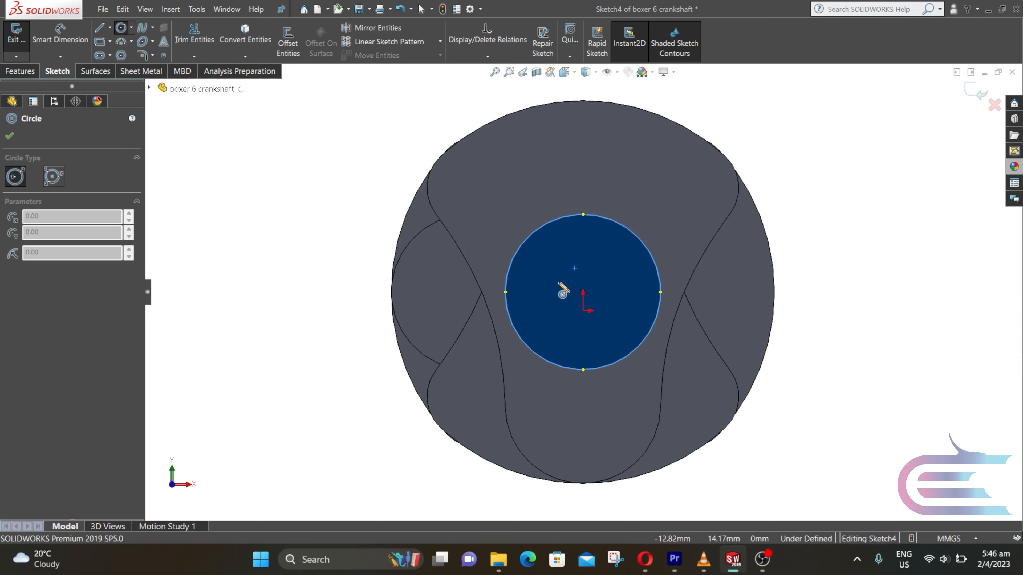
click(583, 292)
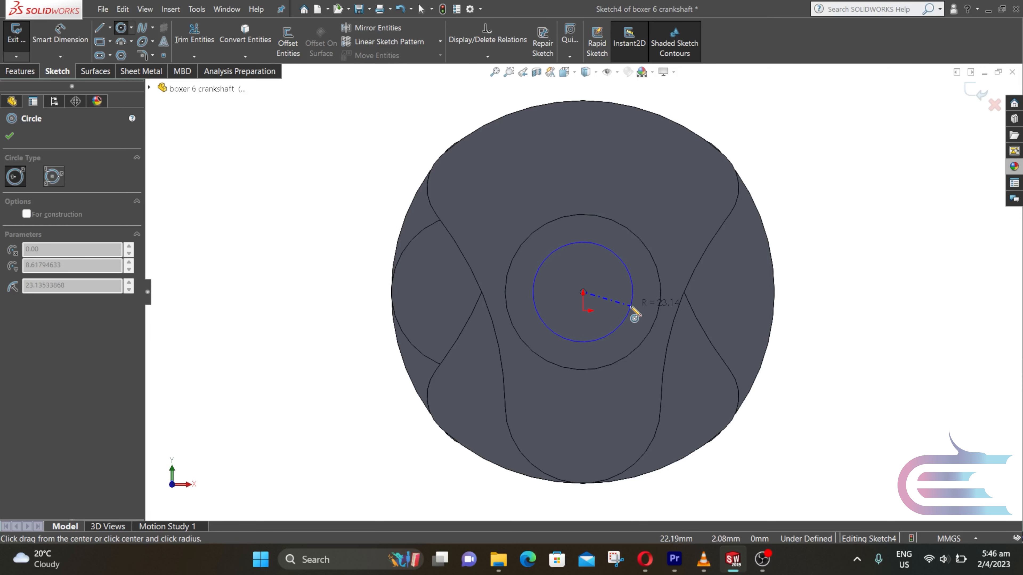
click(630, 306)
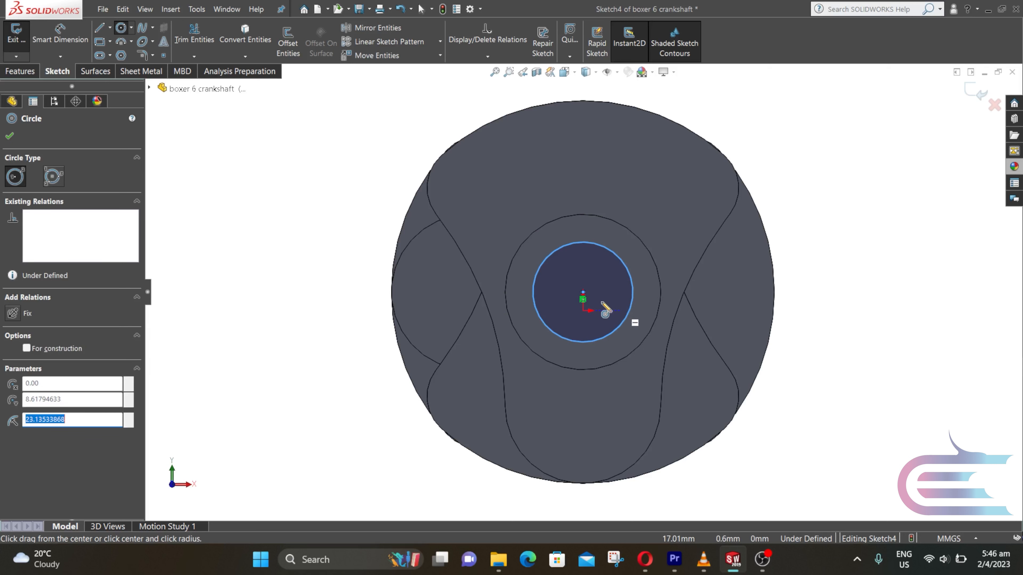
Dimension the circle on the journal end face to a diameter of 40 mm.
click(73, 34)
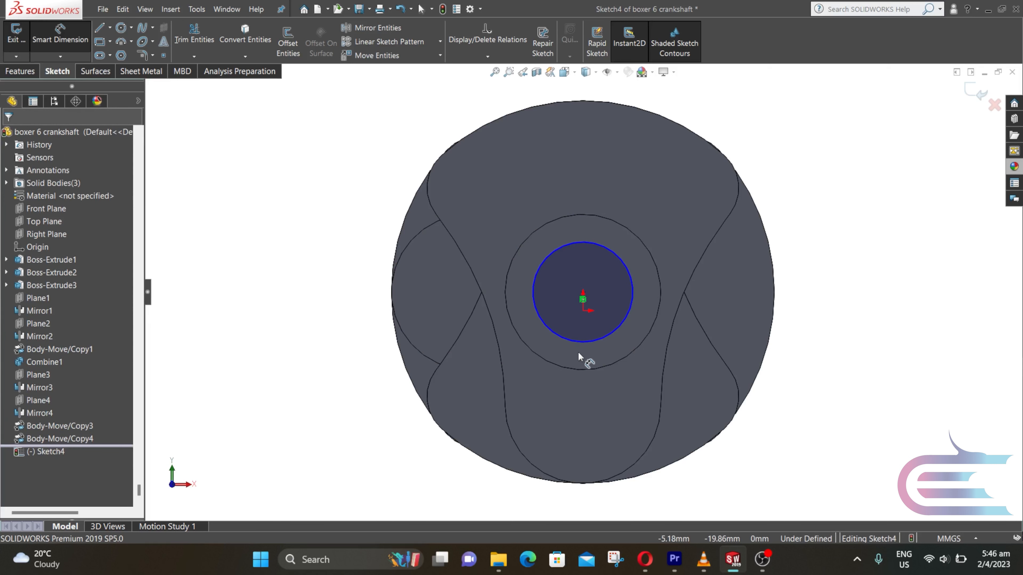
click(589, 342)
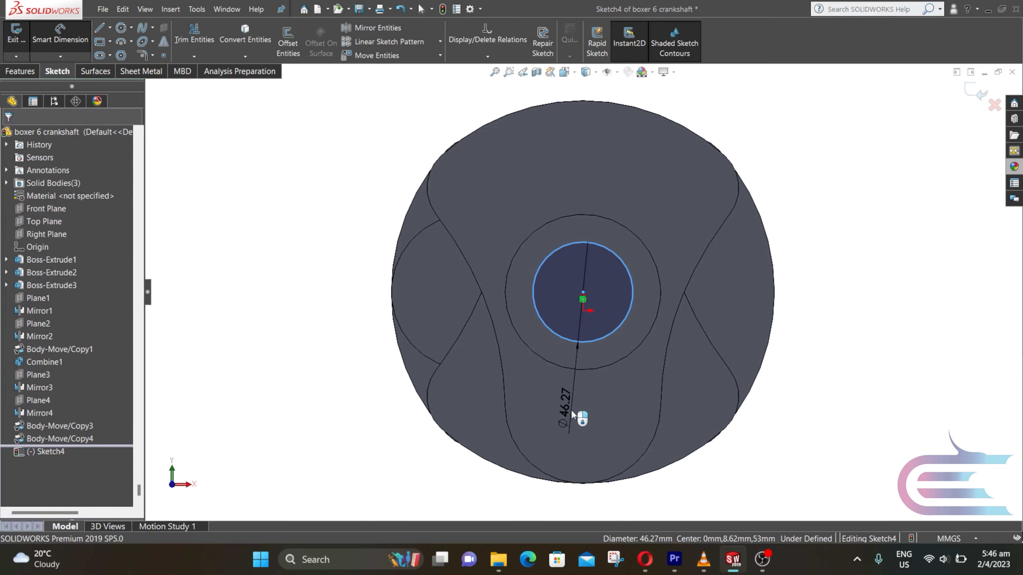
click(570, 410)
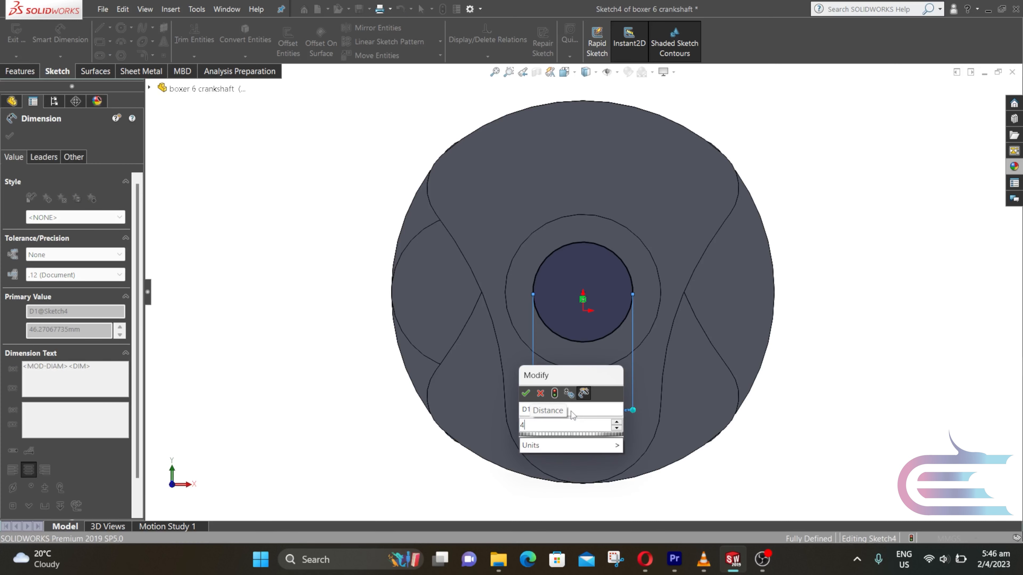
key(Return)
text(40)
key(Return)
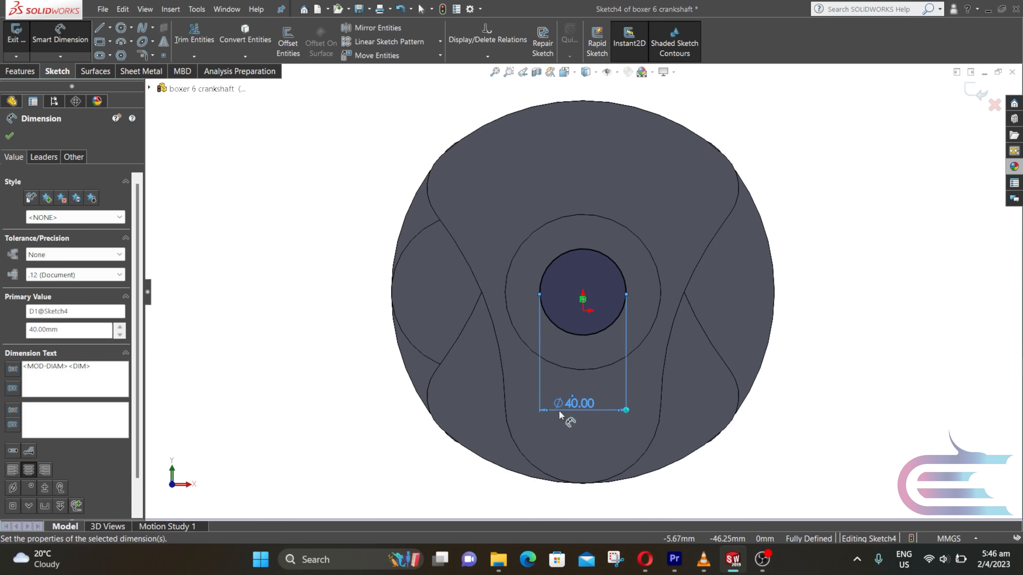
Extrude the circle 25 mm as a blind boss from the journal end face, with Merge result turned on.
click(20, 72)
click(19, 37)
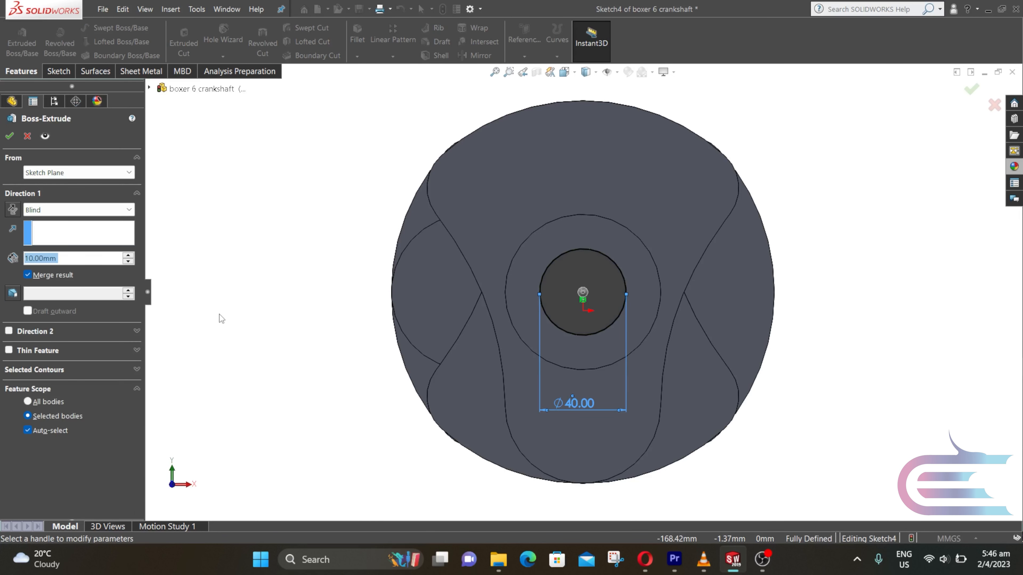
text(25)
click(9, 137)
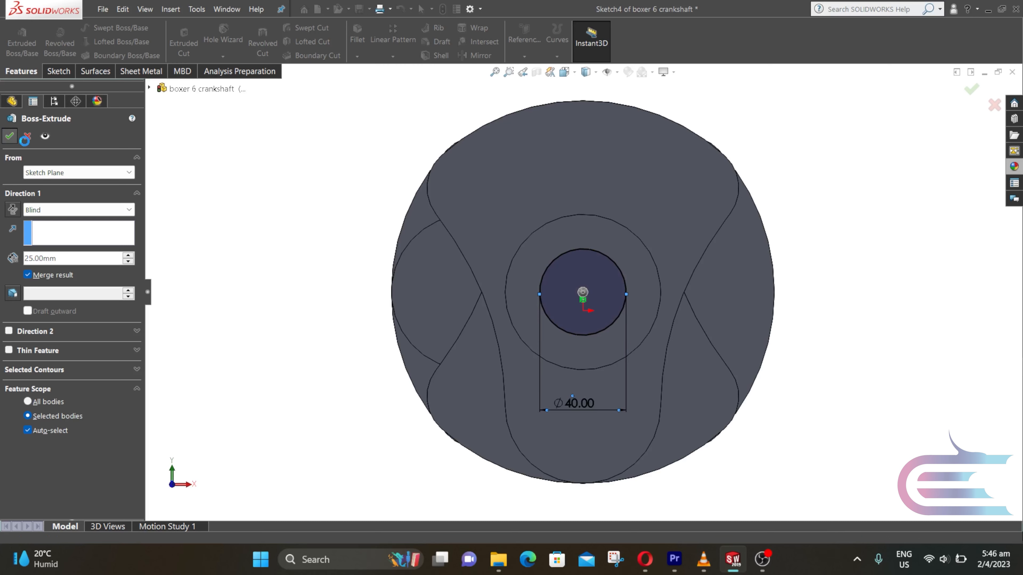
click(347, 275)
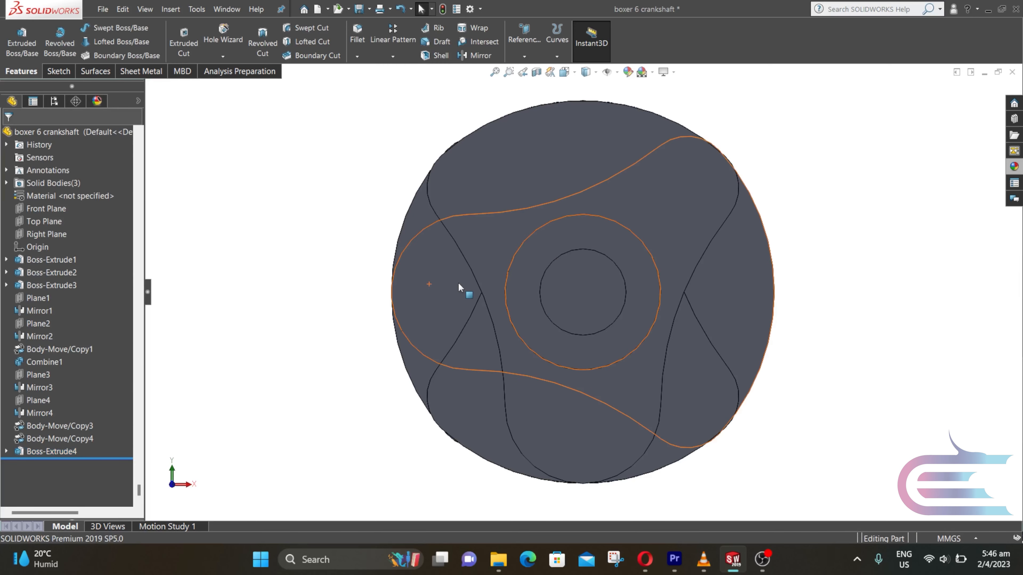
Start a sketch on the end face of the 40 mm boss and draw a concentric circle about 26 mm in diameter.
middle_drag(501, 267, 468, 286)
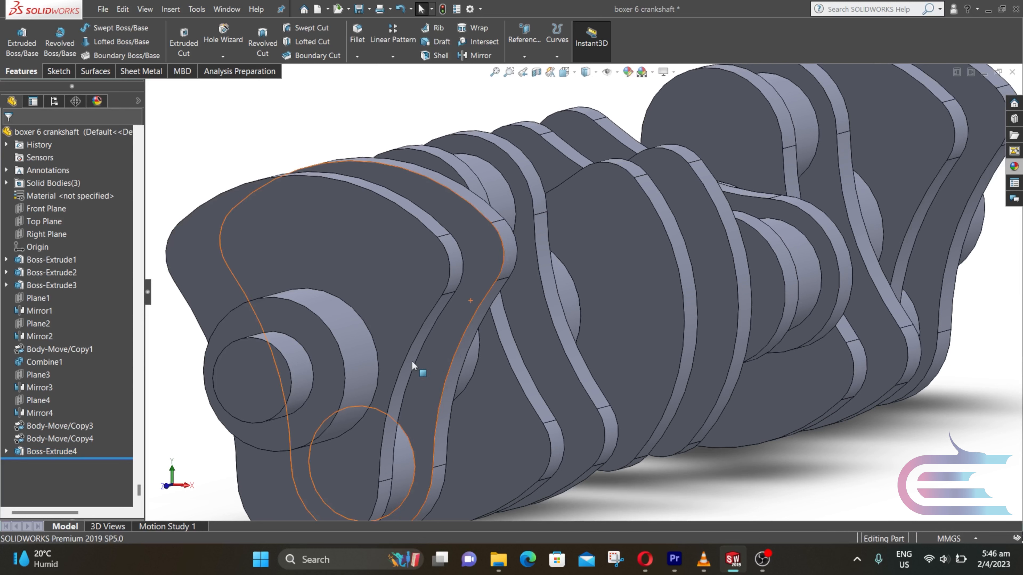
right_click(260, 374)
click(335, 269)
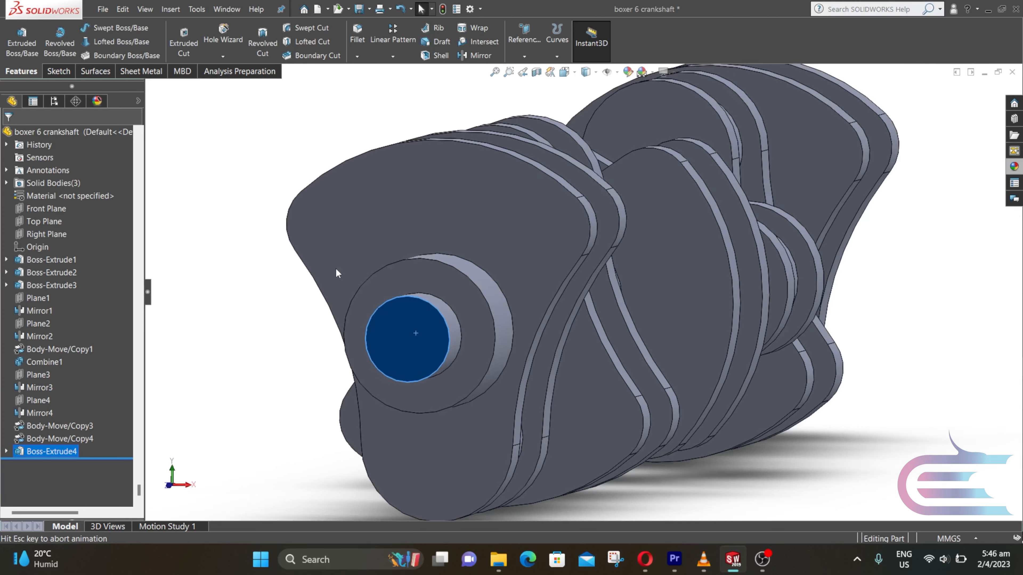
right_click(567, 285)
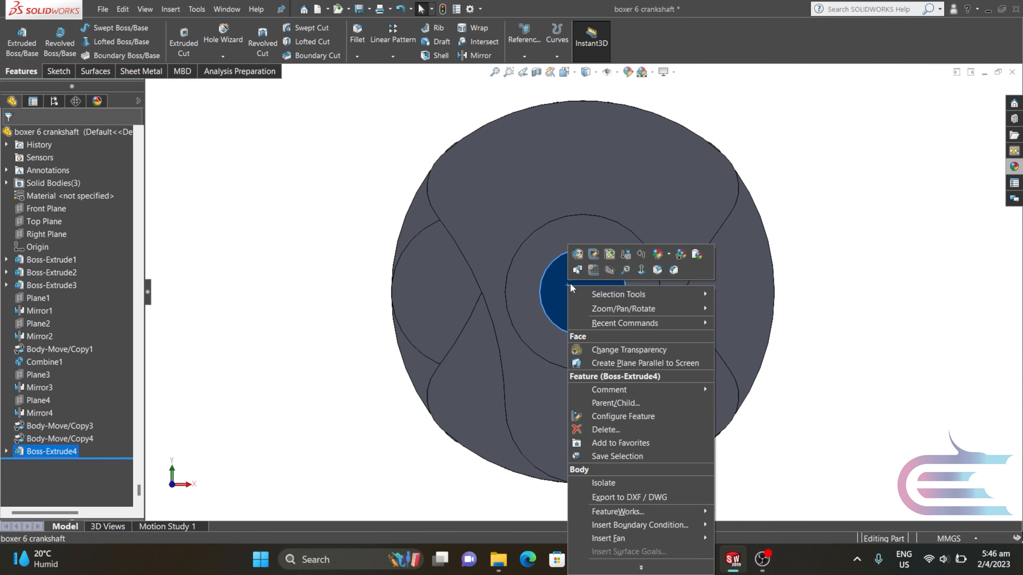
click(593, 269)
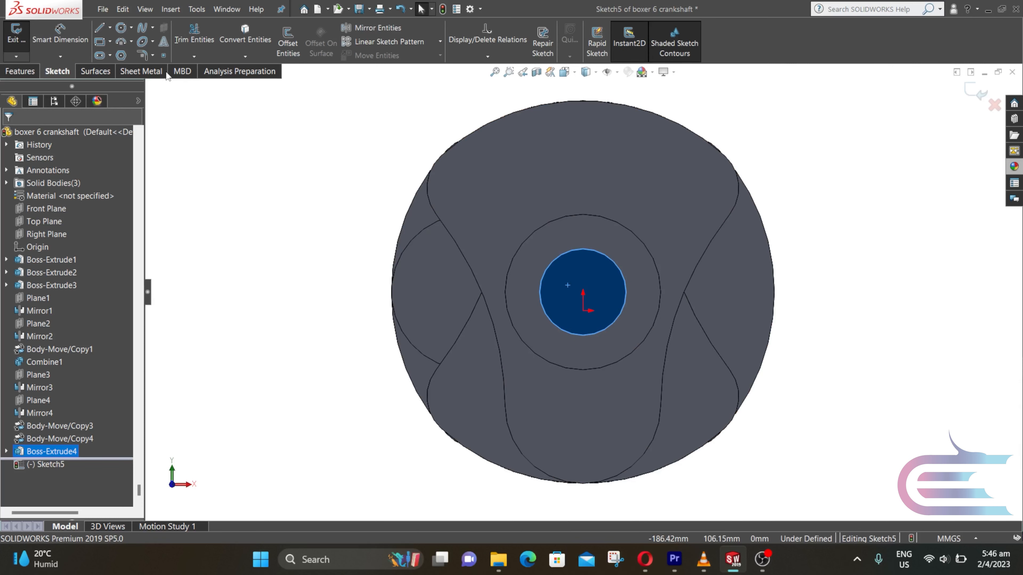
click(120, 28)
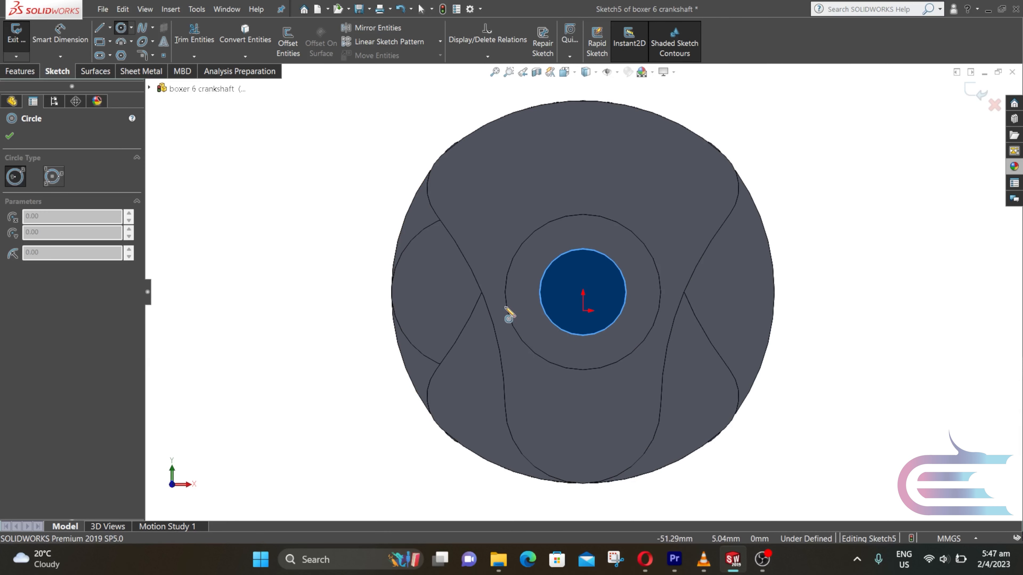
scroll(584, 298, down, 5)
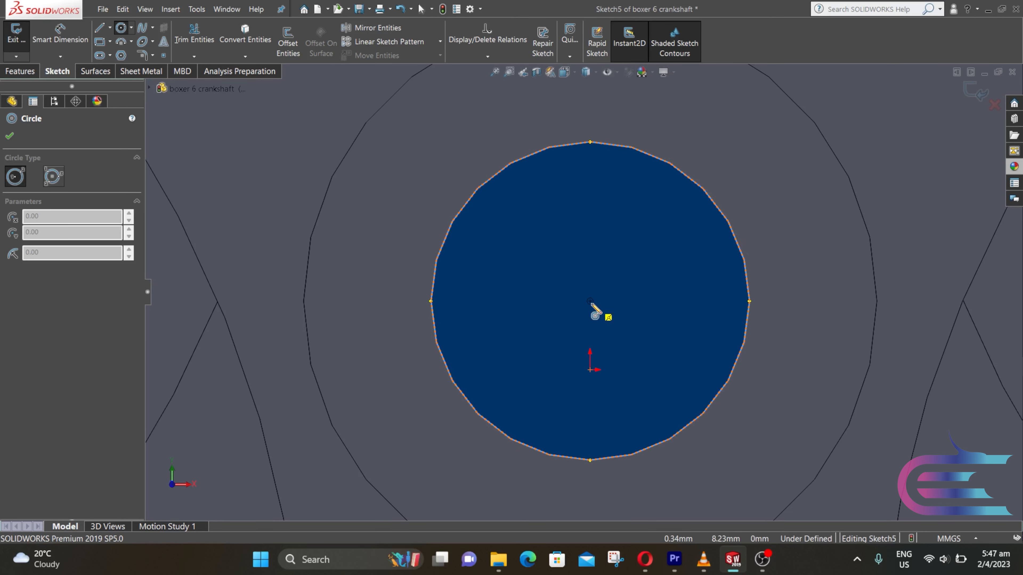
drag(591, 302, 620, 403)
Dimension the new circle on the boss end face to a diameter of 17 mm.
click(60, 34)
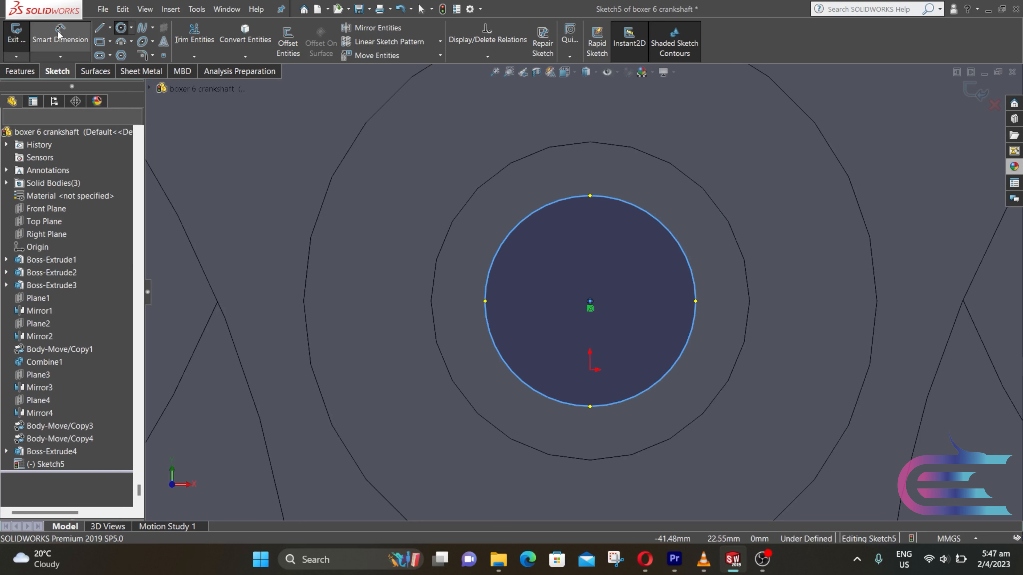
click(569, 406)
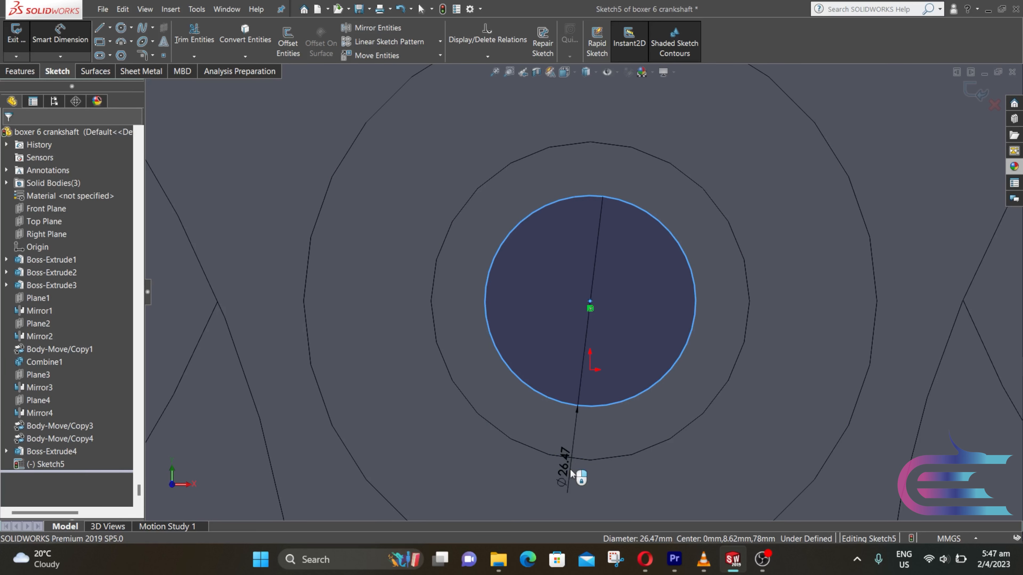
click(570, 469)
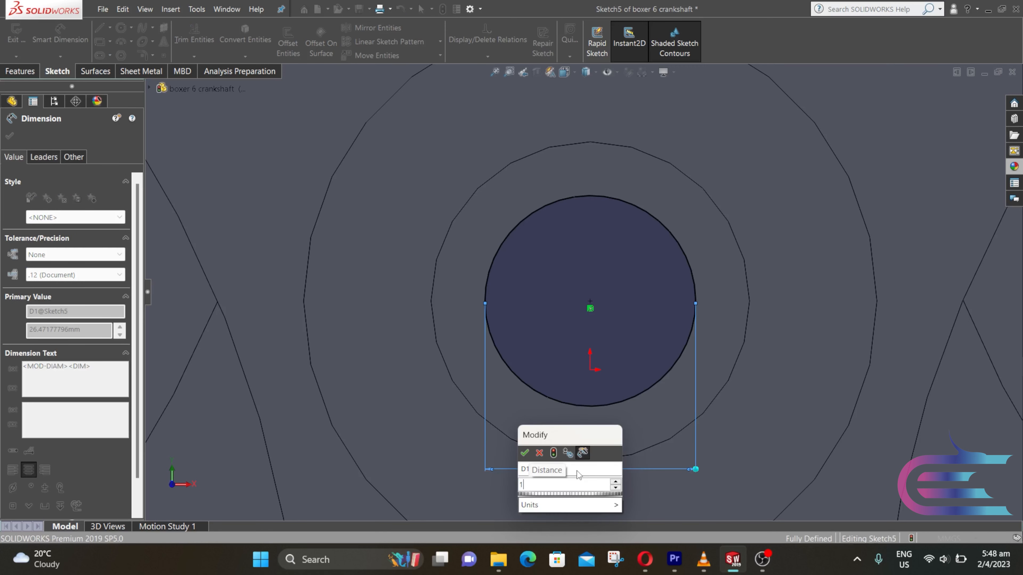
text(17)
key(Return)
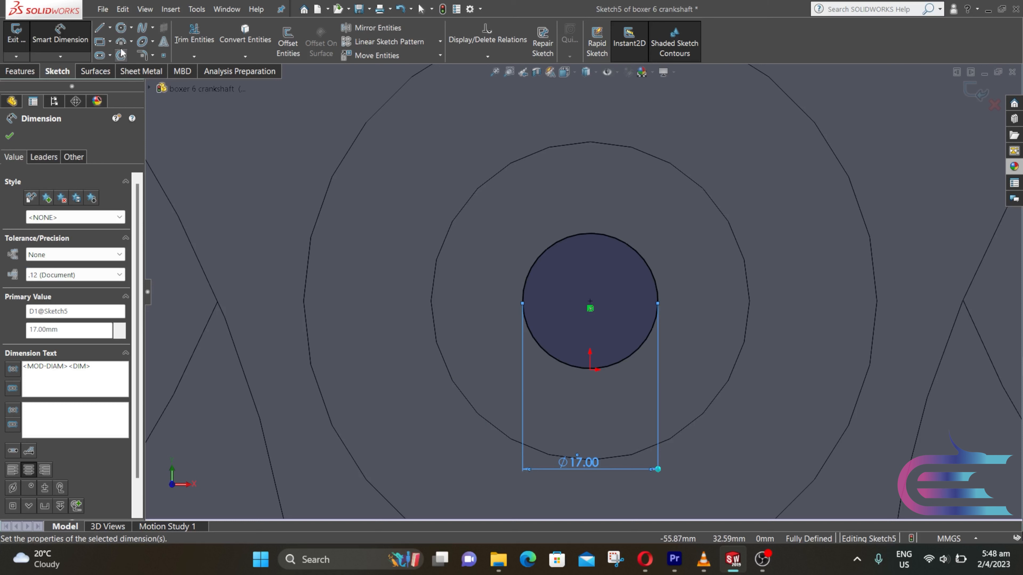
Draw a vertical construction line about 15 mm long upward from the circle's centre.
click(110, 28)
click(128, 49)
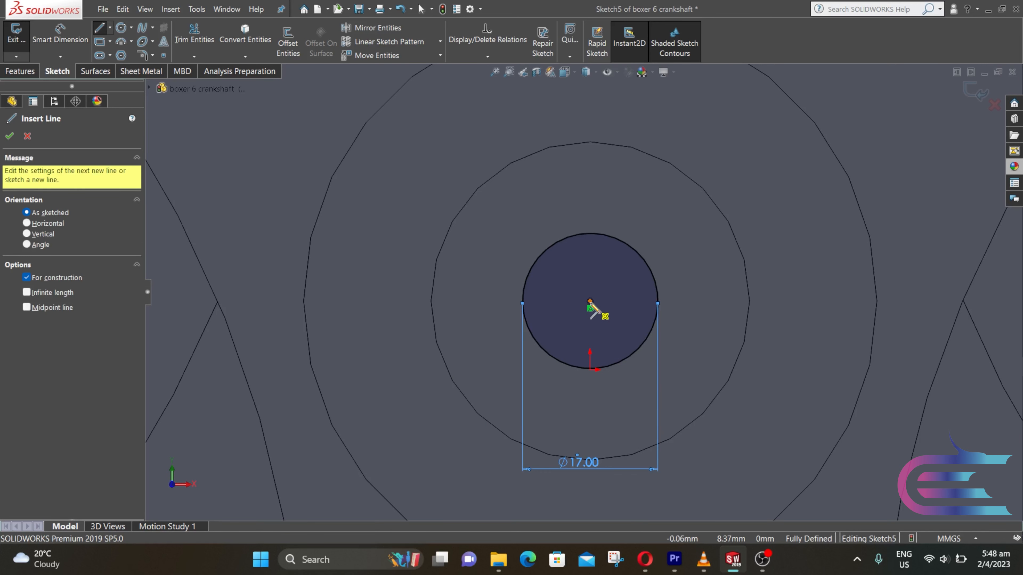
click(590, 301)
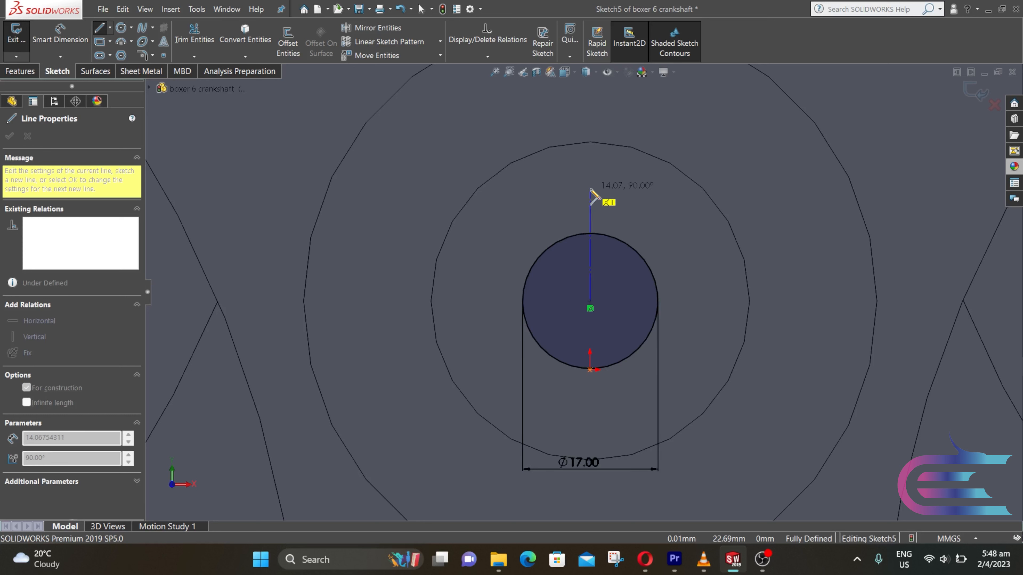
click(591, 184)
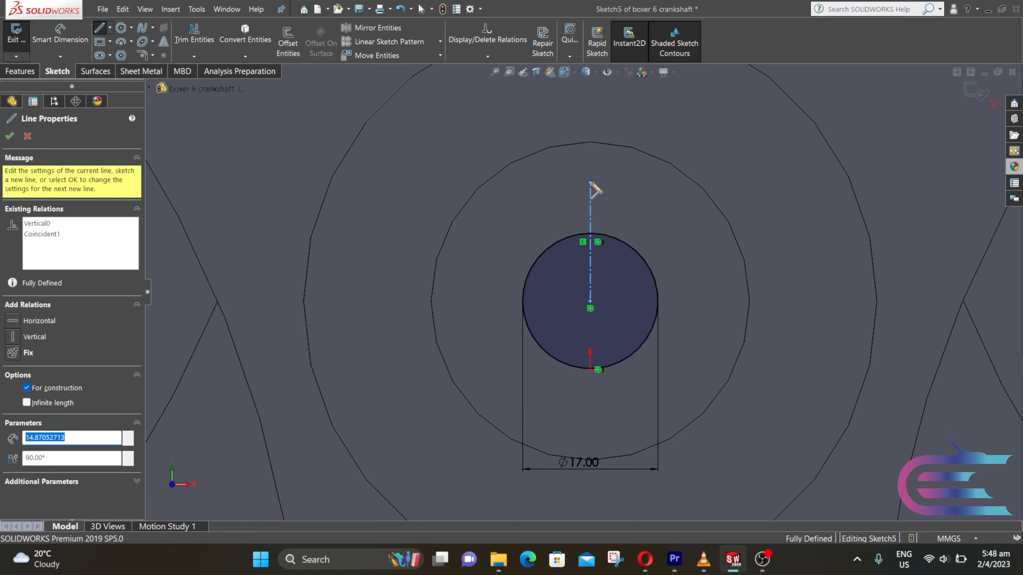
key(Escape)
key(Escape)
Draw half a key outline: a vertical line about 4 mm up from the circle and a horizontal line about 2.3 mm to the centreline.
scroll(593, 199, down, 4)
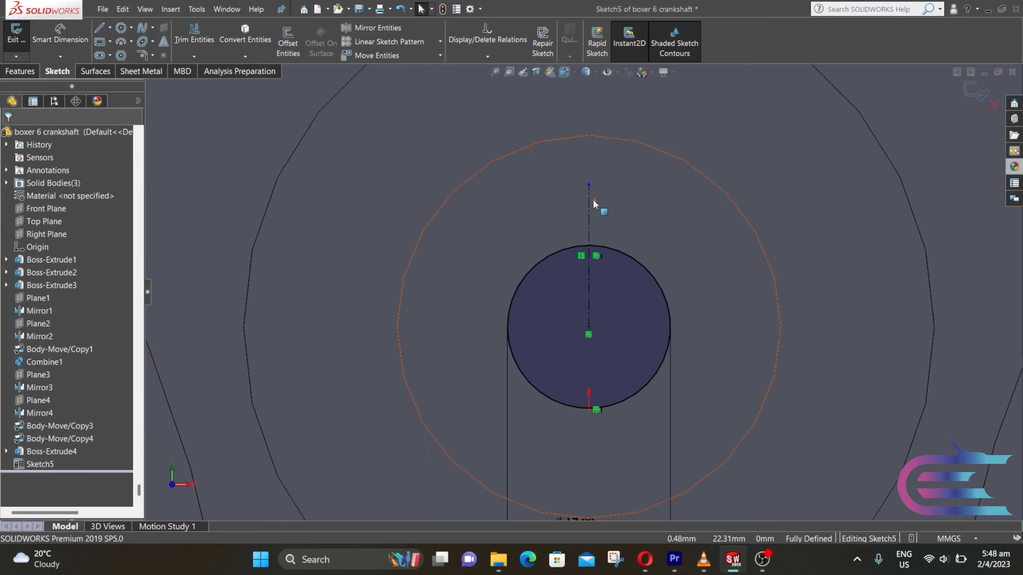
scroll(593, 179, down, 2)
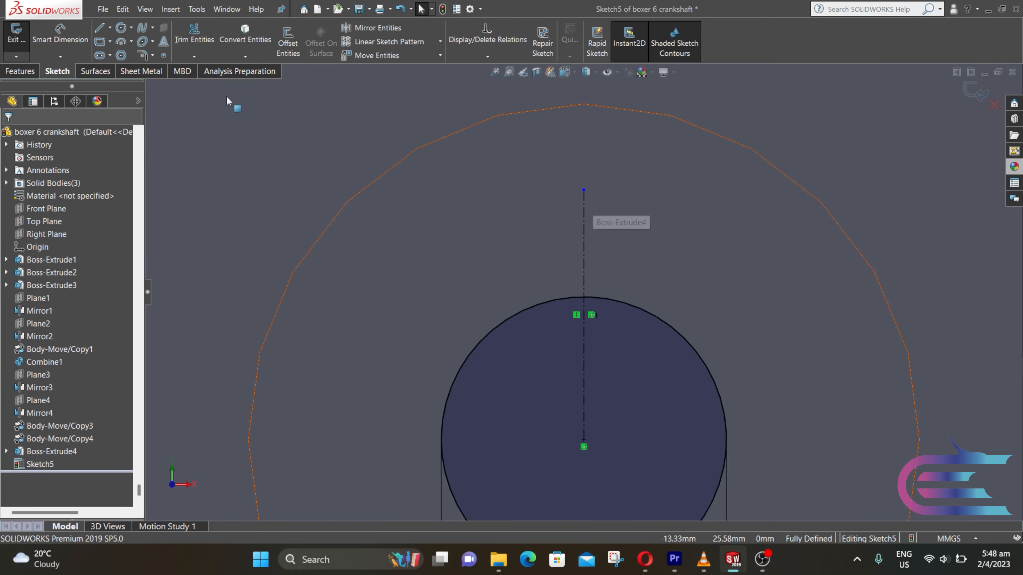
click(97, 27)
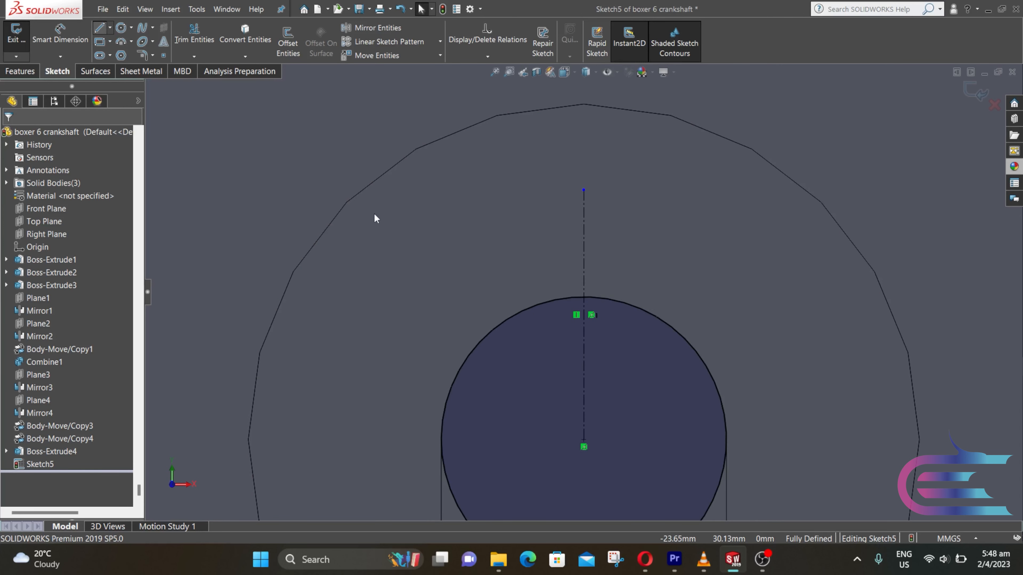
click(546, 301)
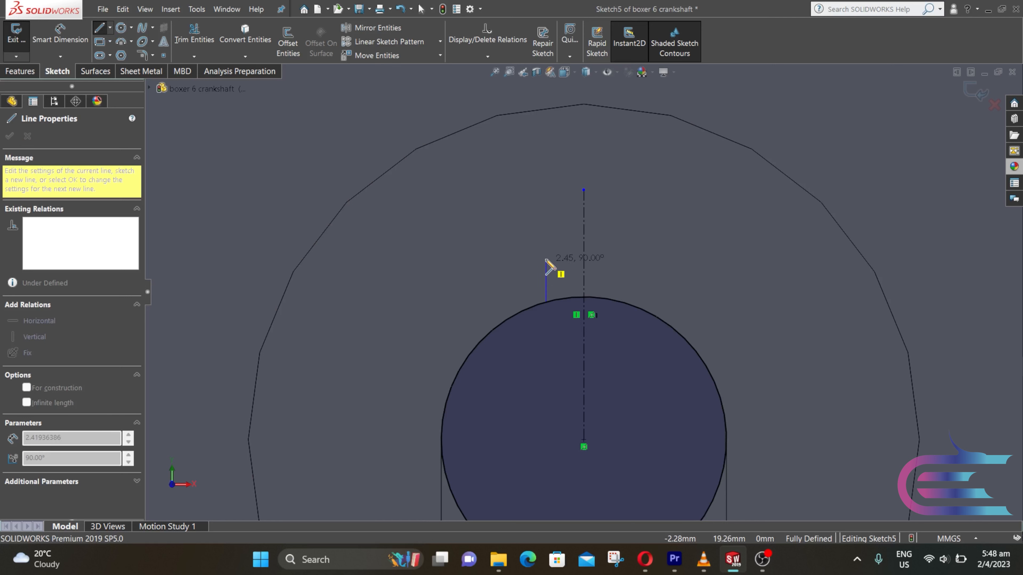
click(546, 239)
click(584, 238)
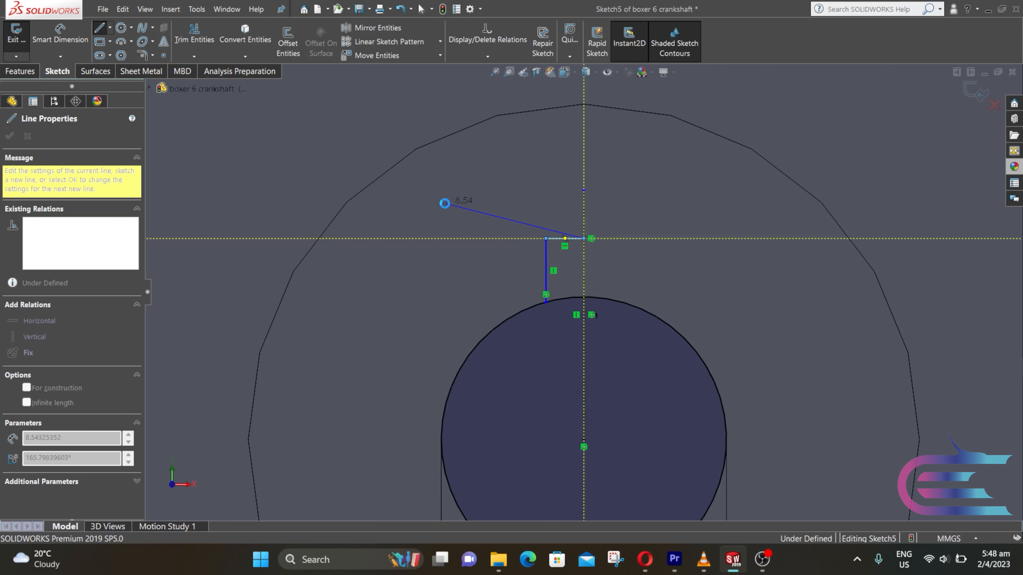
key(Escape)
key(Escape)
Dimension the horizontal line of the half key outline to 2.5 mm.
click(57, 34)
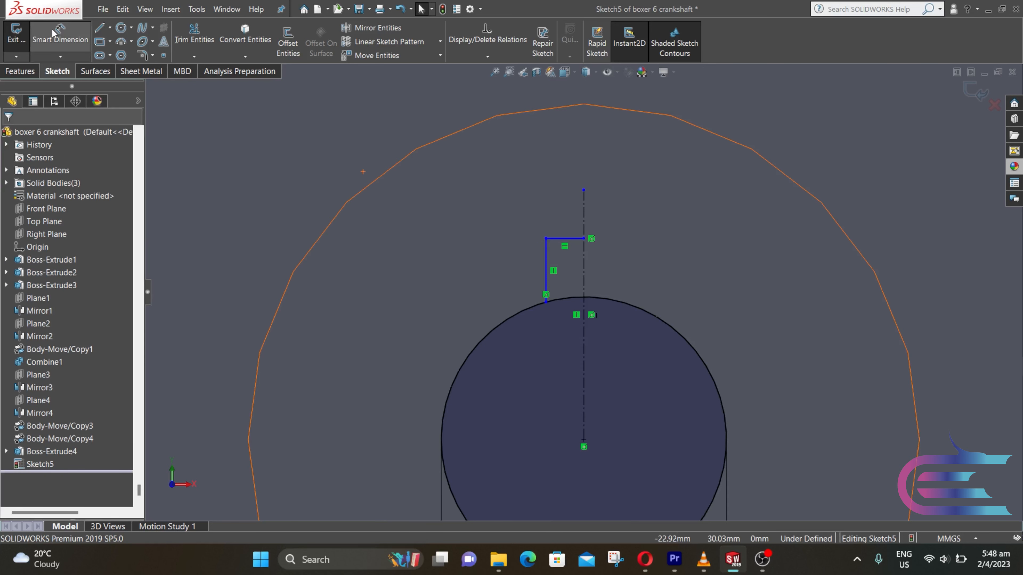
click(569, 241)
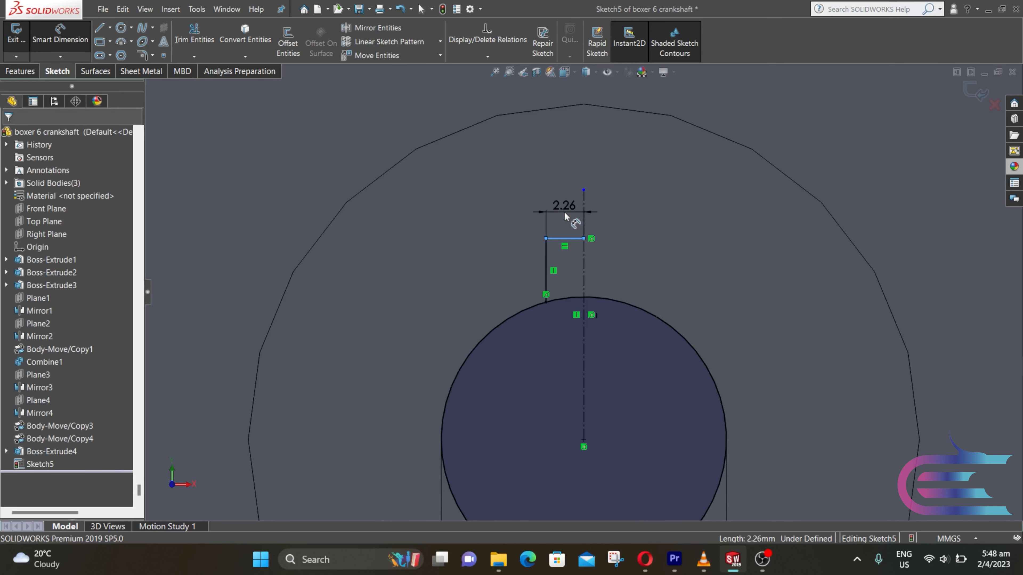
click(565, 212)
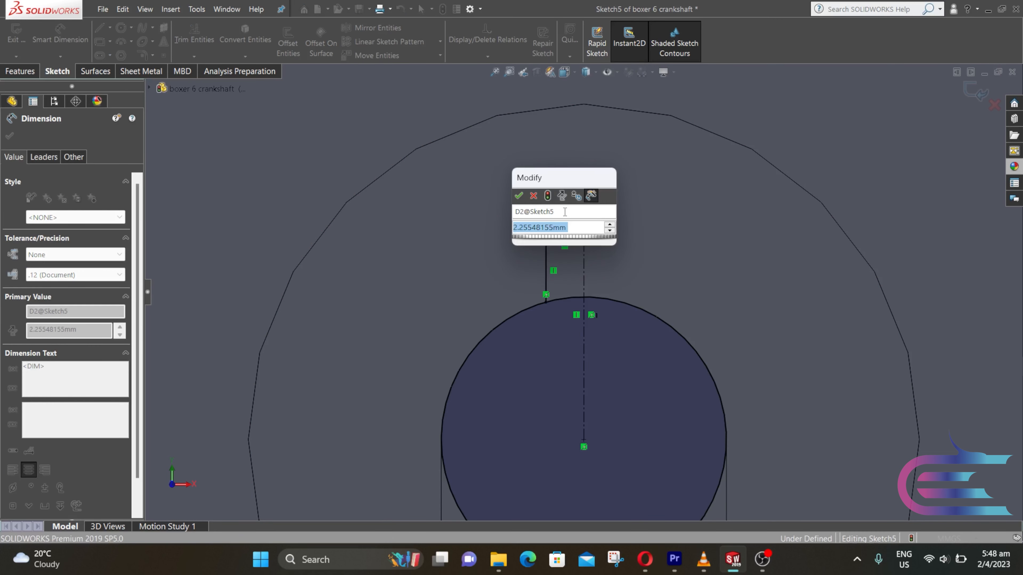
text(2.5)
key(Return)
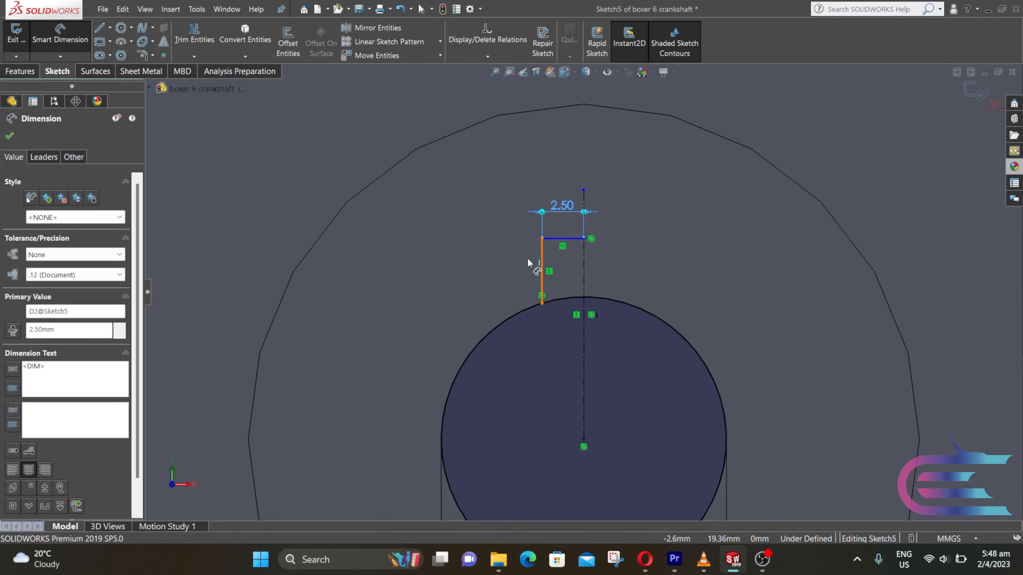
Dimension the vertical side line of the key outline to 2.675962 mm.
click(542, 267)
click(515, 264)
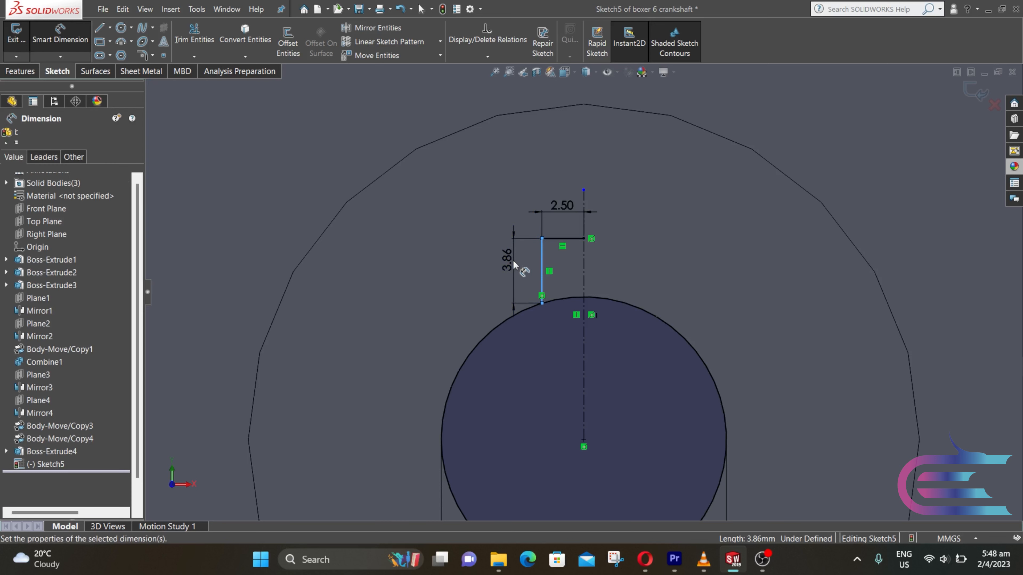
text(2)
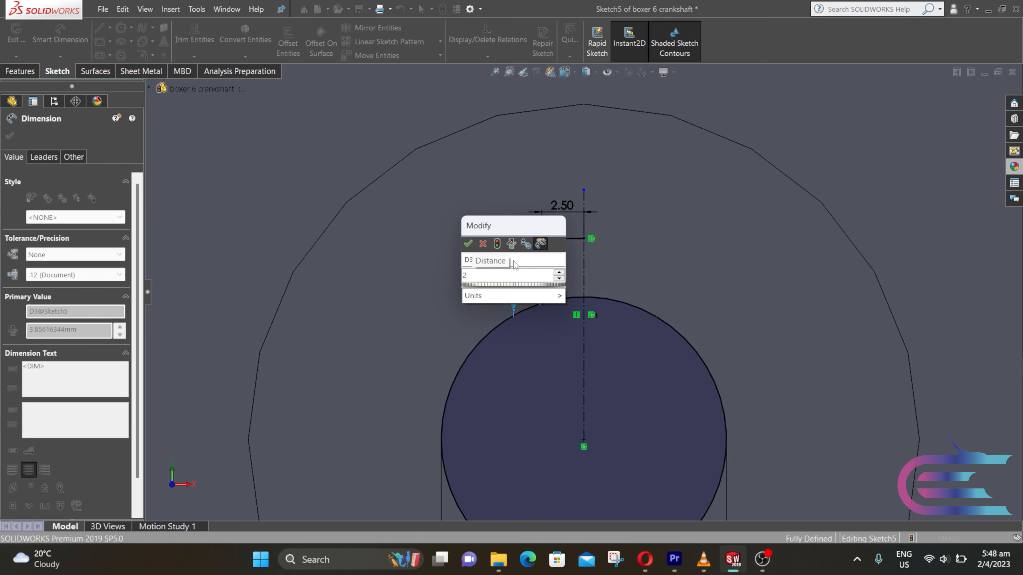
text(.)
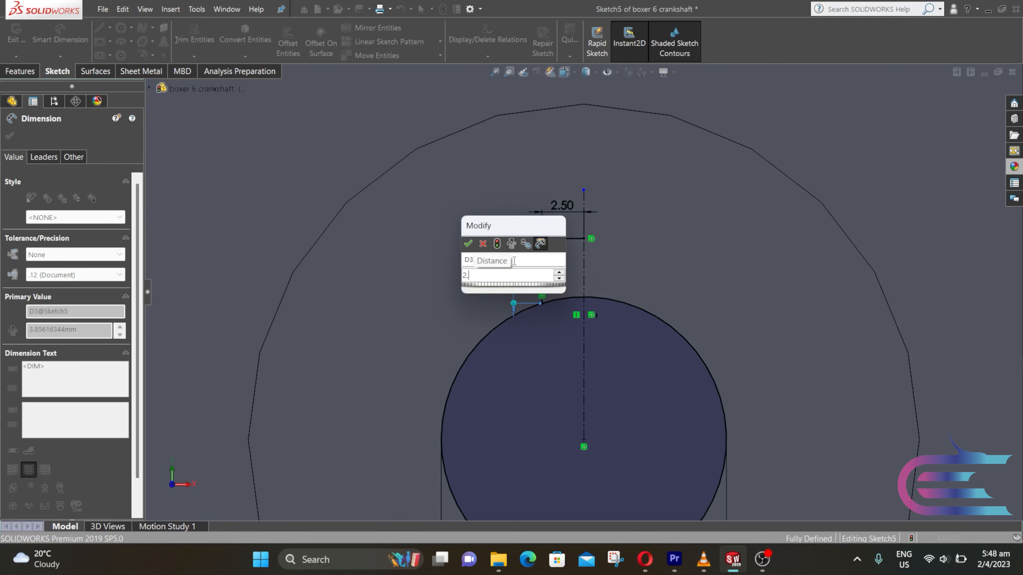
text(6)
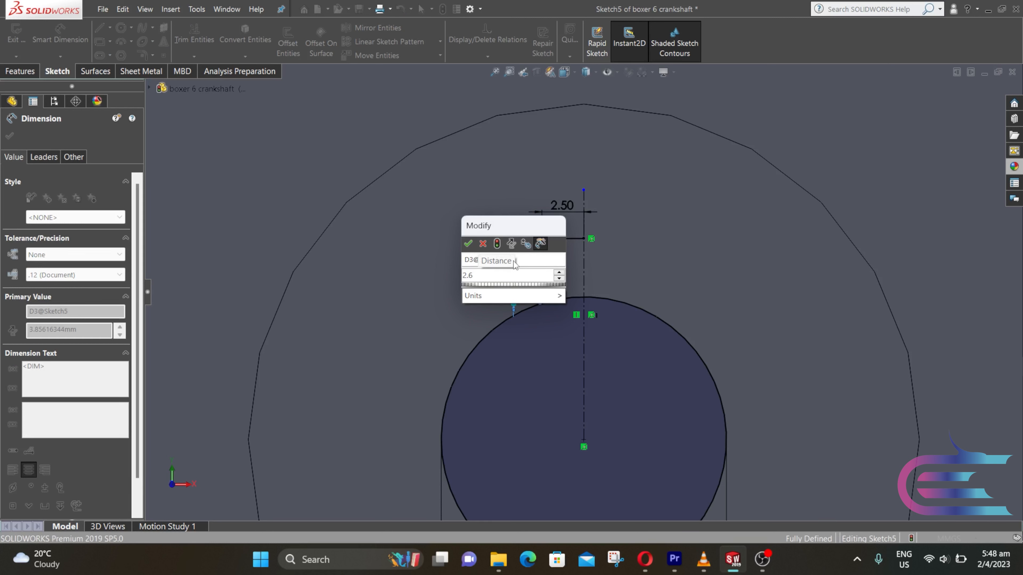
text(75962)
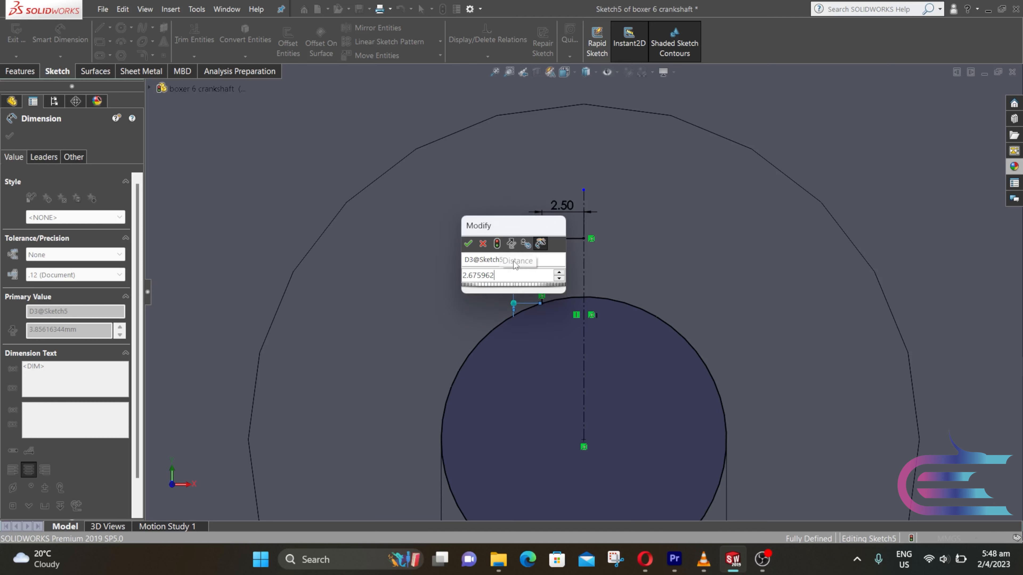
key(Return)
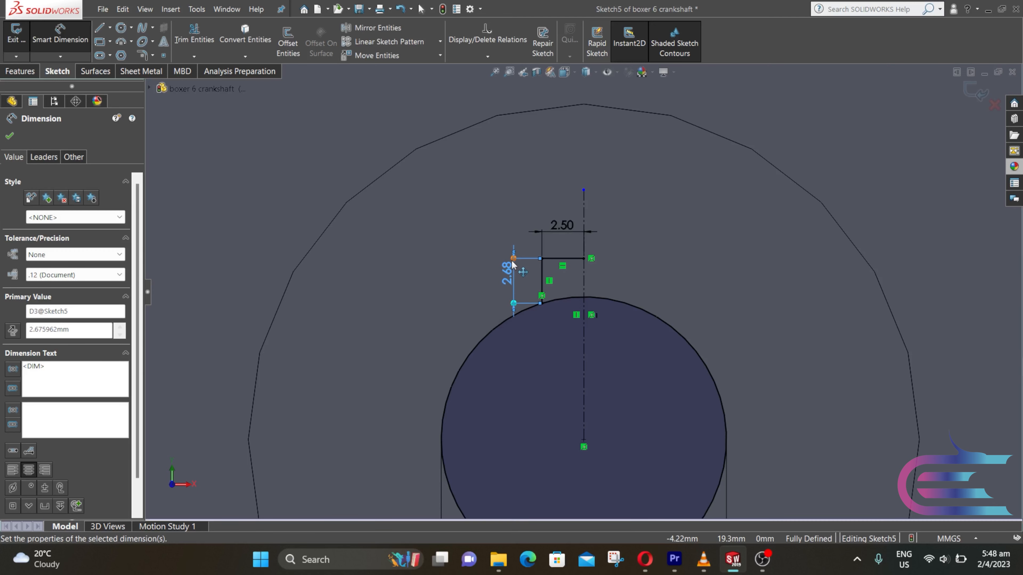
Mirror the two key lines about the vertical centreline and trim away the circle's arc between the key's sides.
click(382, 26)
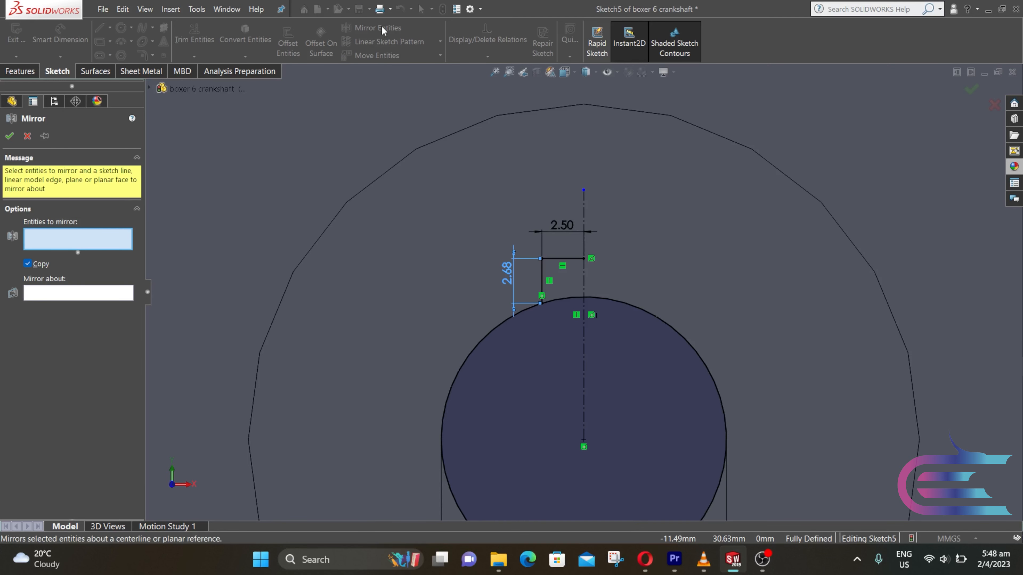
click(560, 258)
click(542, 278)
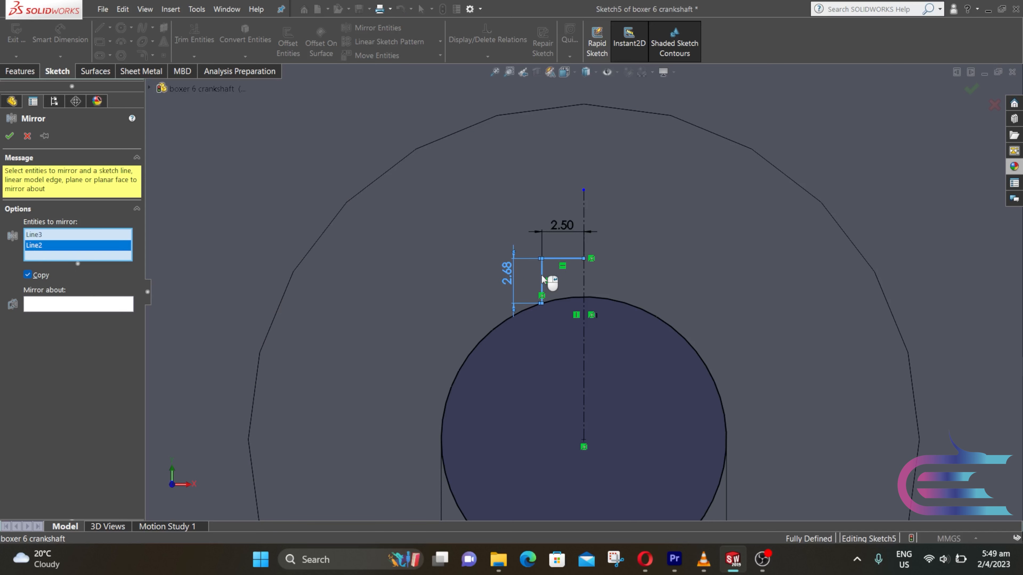
click(123, 306)
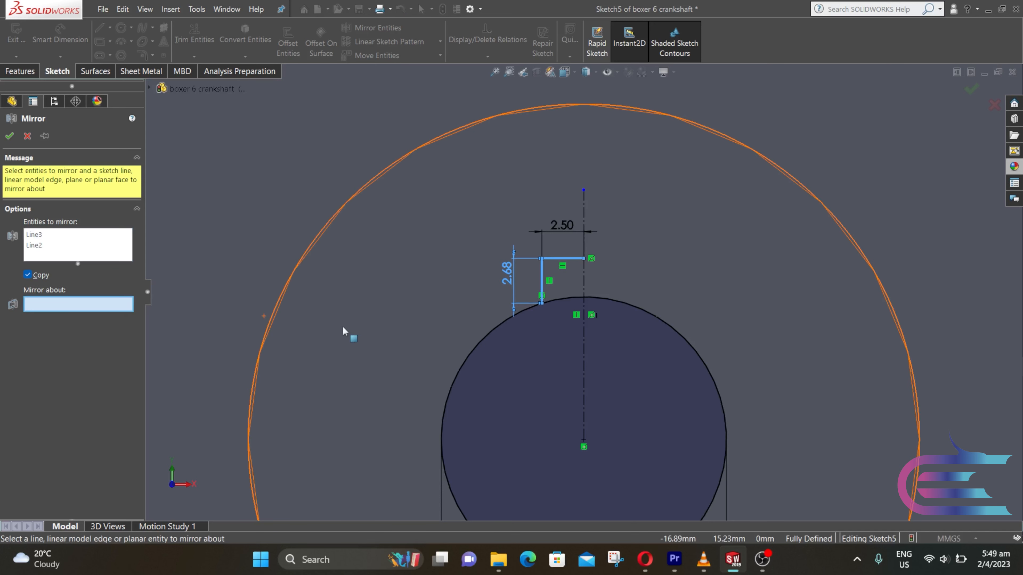
click(584, 278)
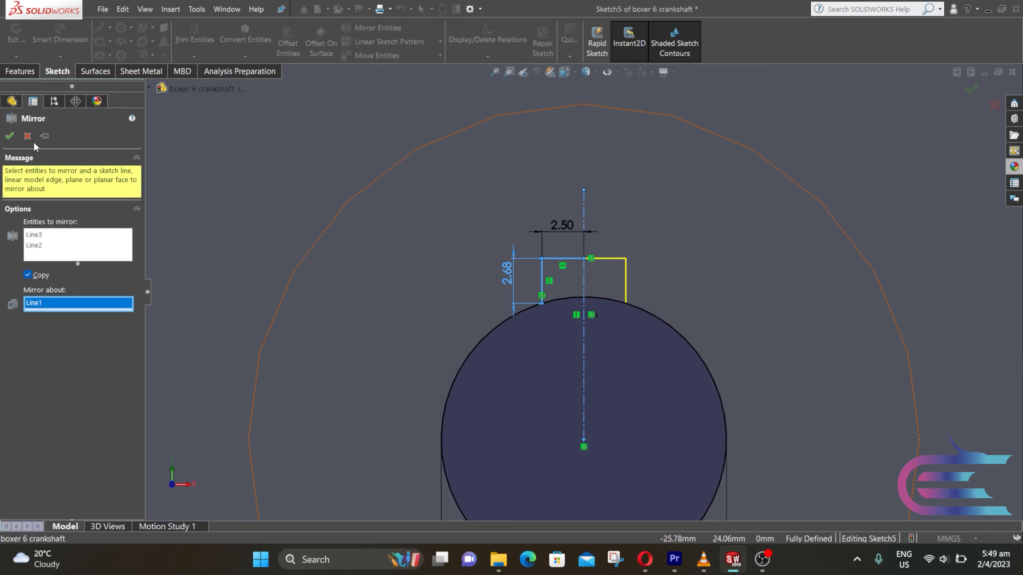
click(10, 136)
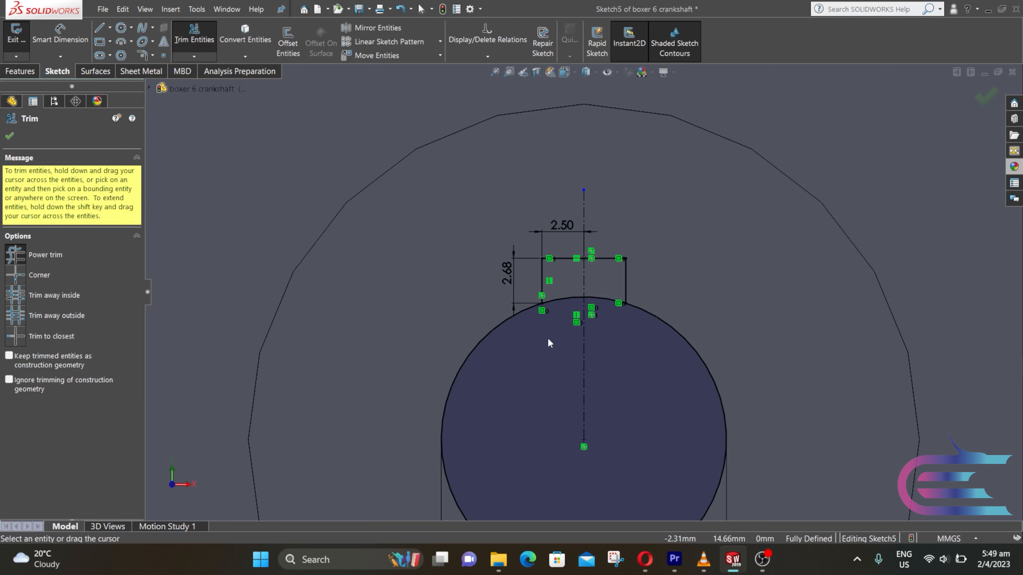
mouse_move(559, 290)
mouse_down()
mouse_move(605, 329)
mouse_move(601, 287)
mouse_up()
Extrude the keyed shaft profile as a 38 mm blind boss merged with the crankshaft.
click(21, 70)
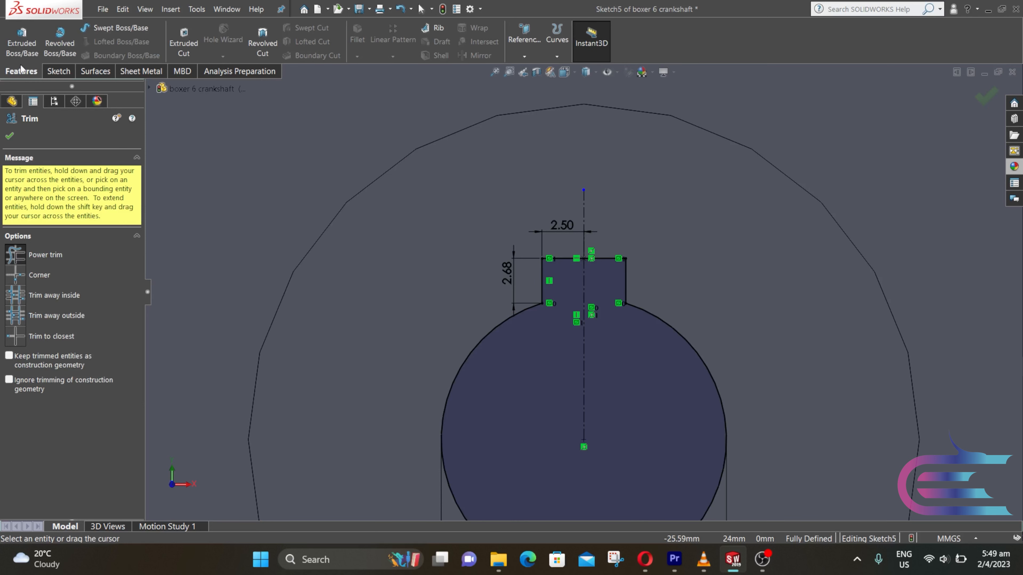
click(22, 48)
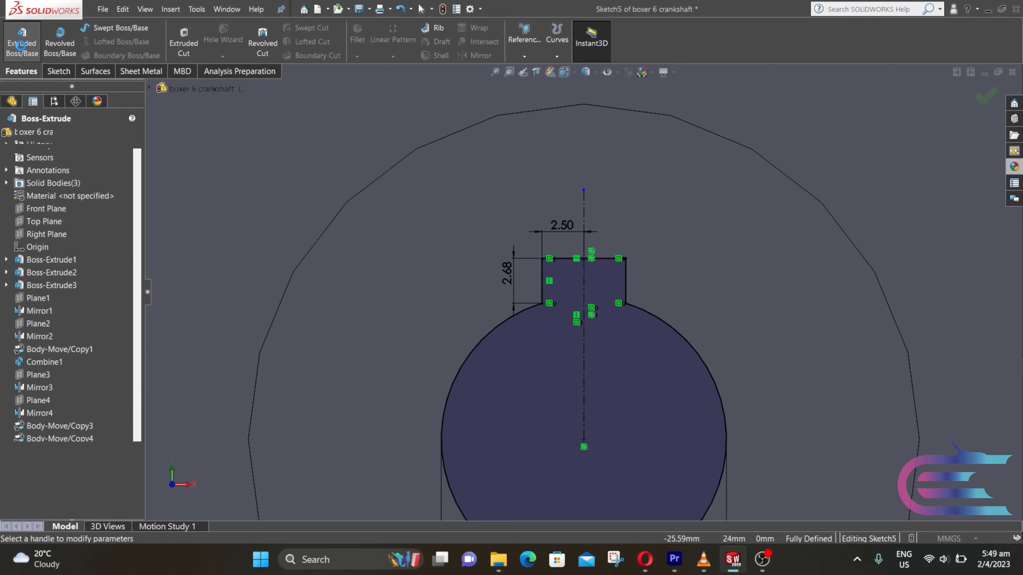
text(3)
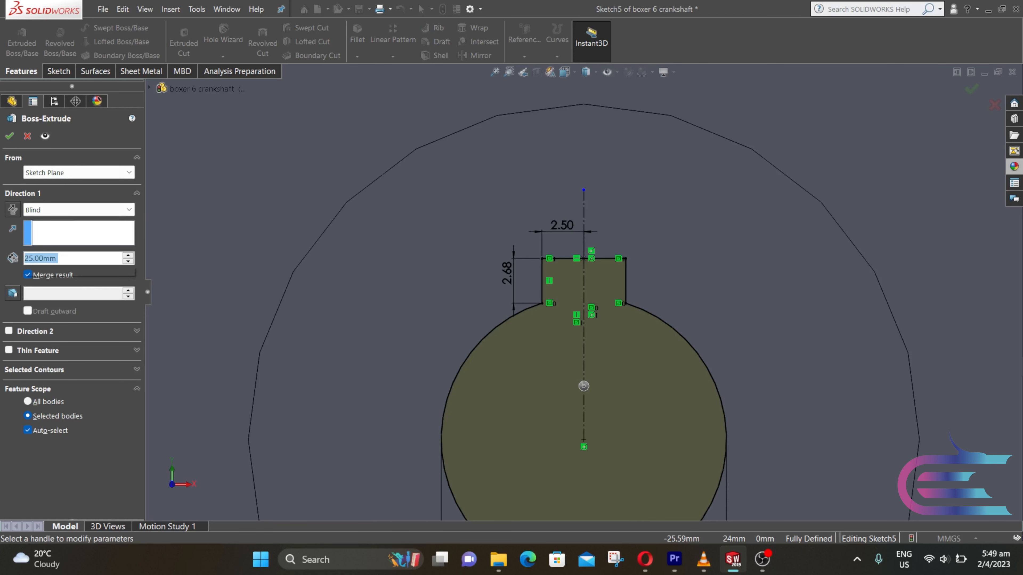
text(8)
key(Return)
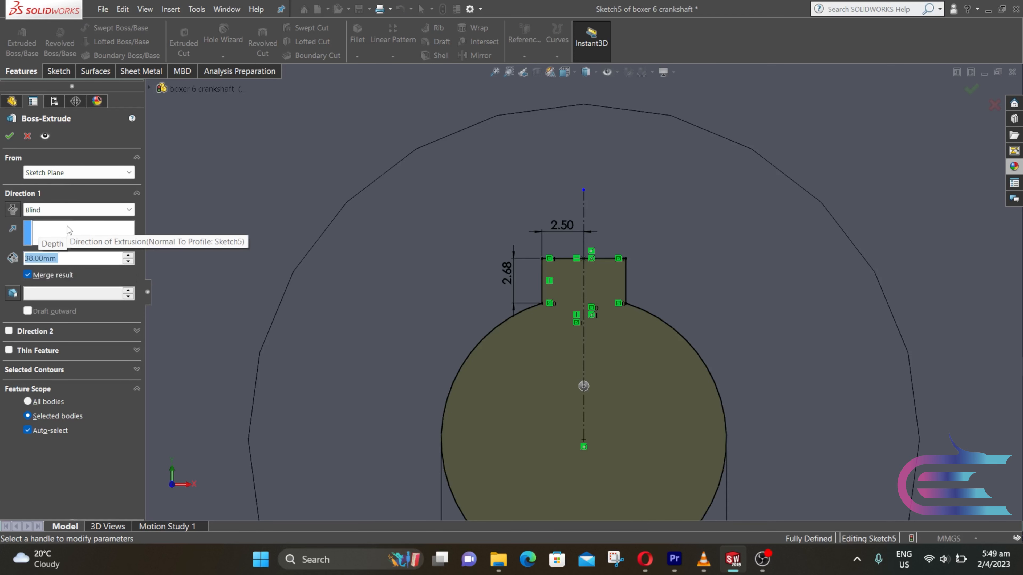
click(16, 138)
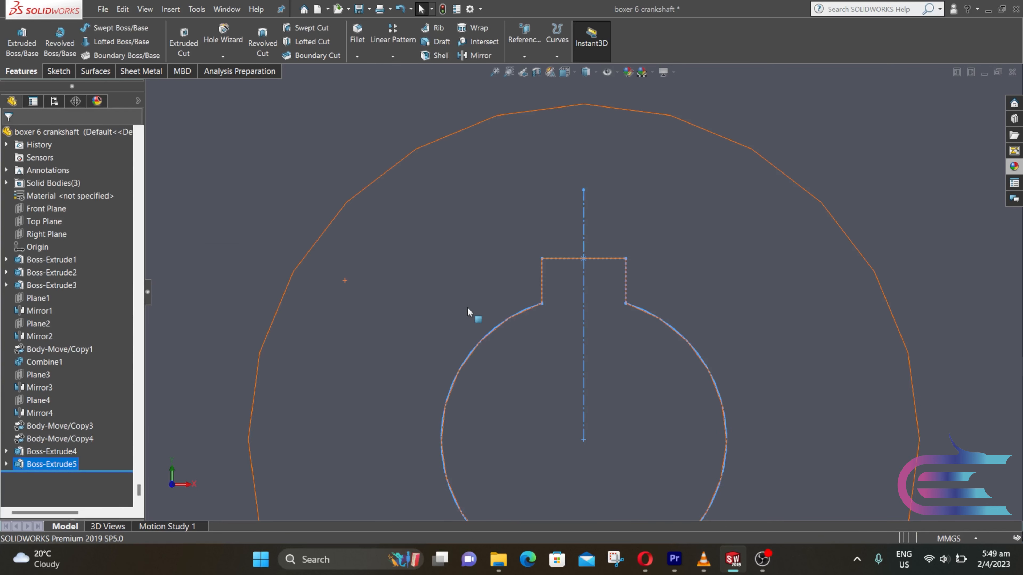
Open a new sketch on the flat face of the plain end journal opposite the keyed shaft, viewed face-on.
scroll(478, 299, up, 9)
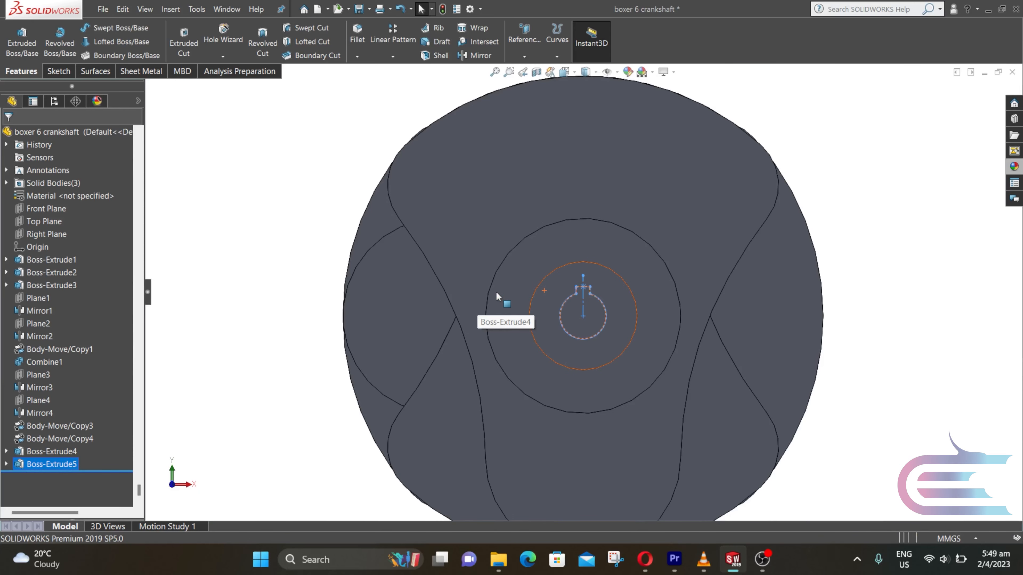
scroll(495, 291, up, 3)
middle_drag(496, 292, 435, 319)
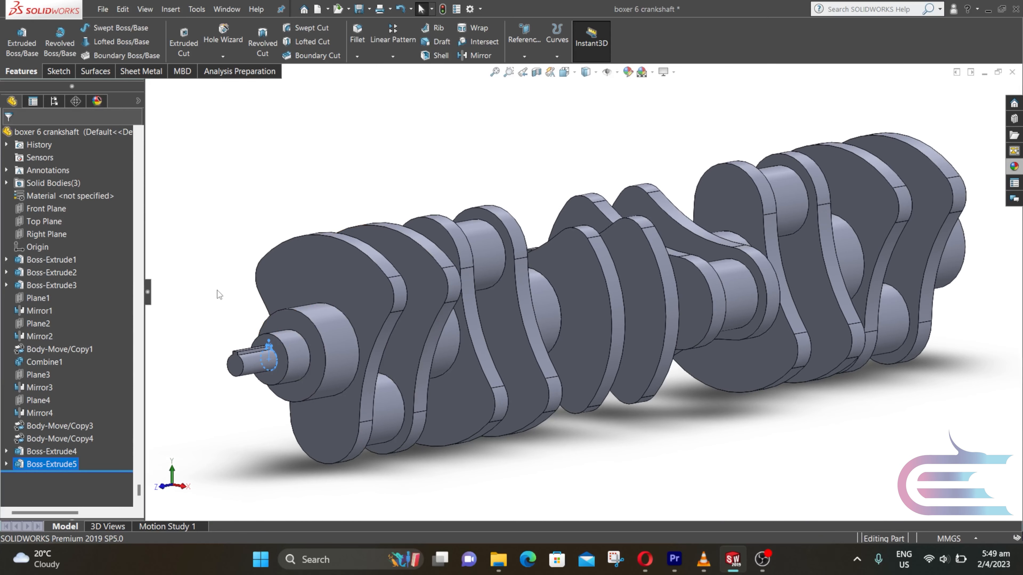
scroll(261, 357, down, 2)
scroll(260, 355, down, 1)
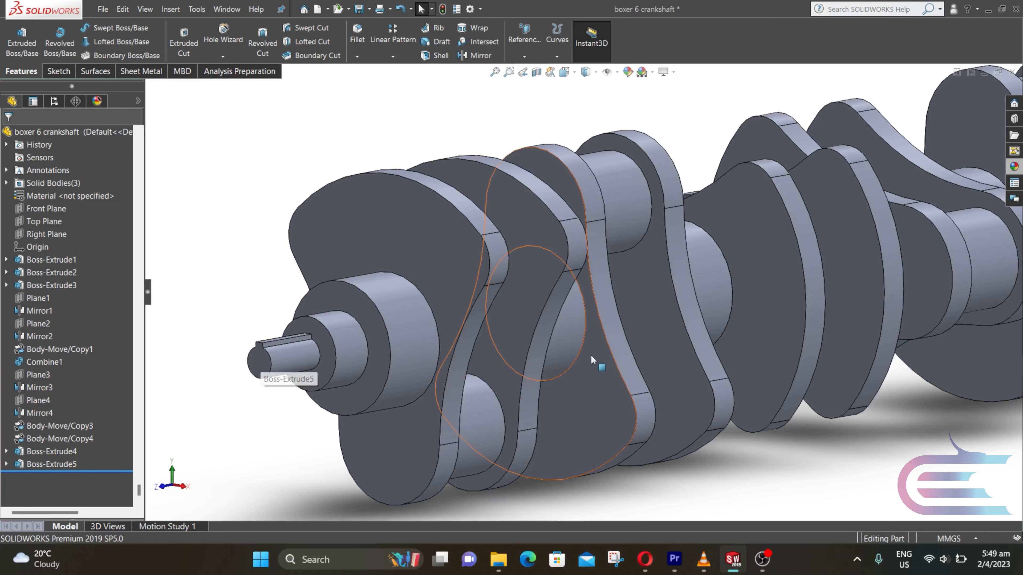
scroll(677, 335, up, 4)
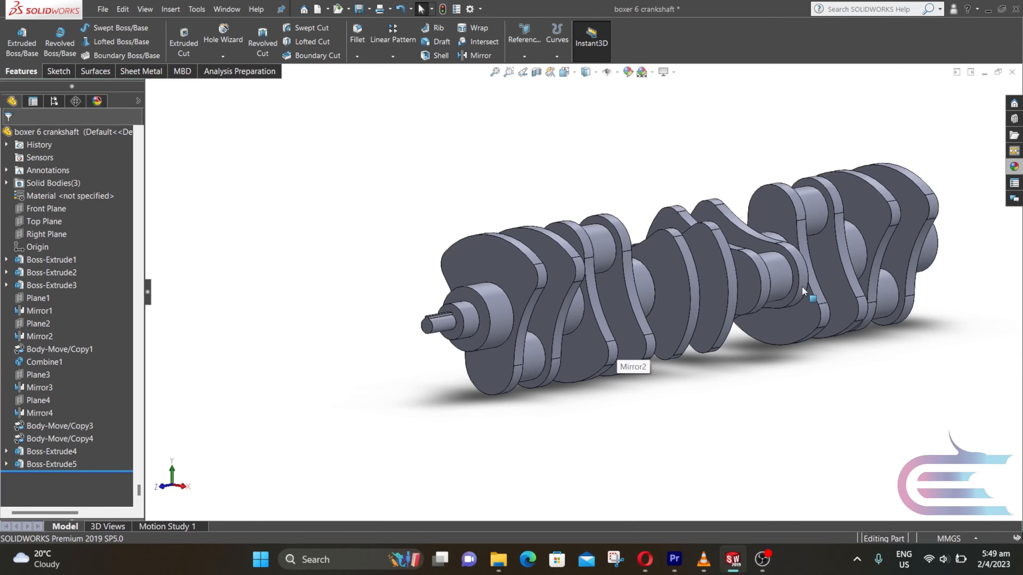
middle_drag(801, 286, 649, 311)
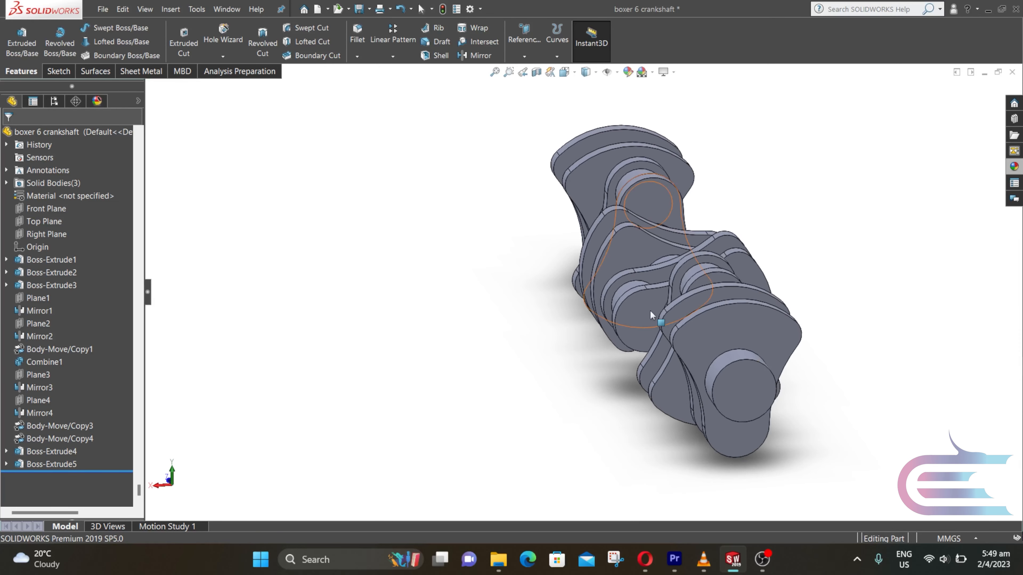
right_click(744, 375)
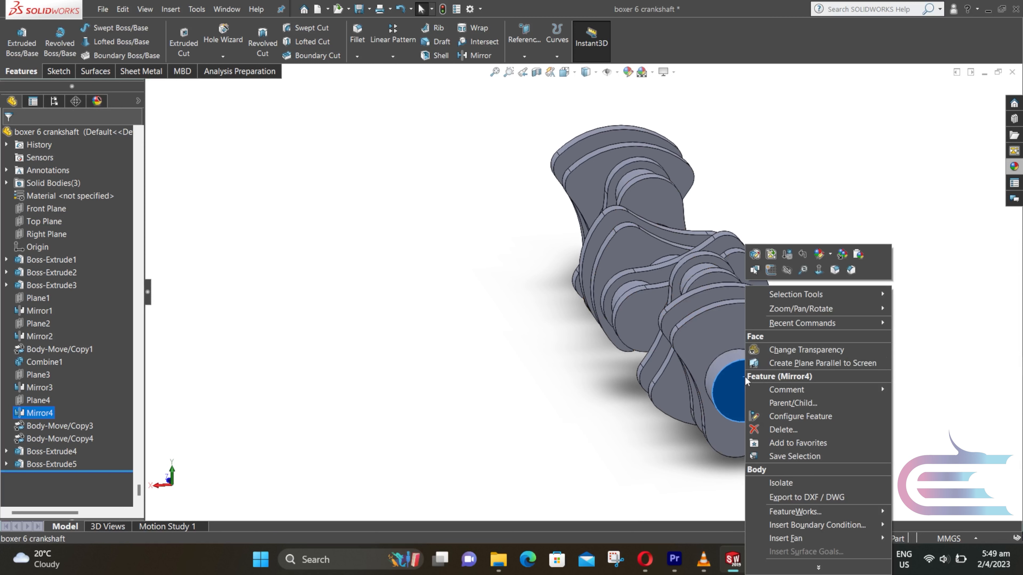
click(819, 269)
right_click(565, 303)
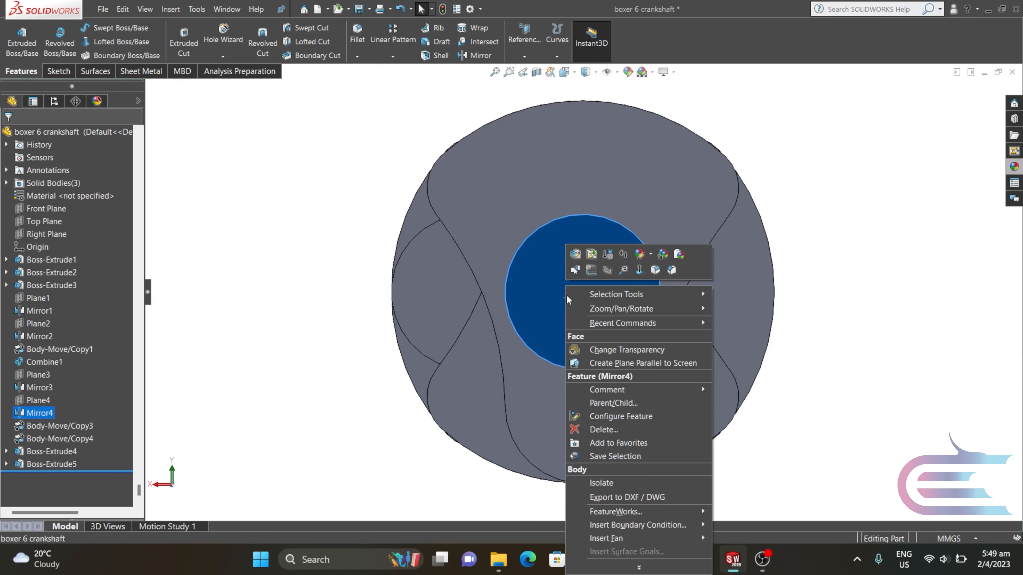
click(583, 275)
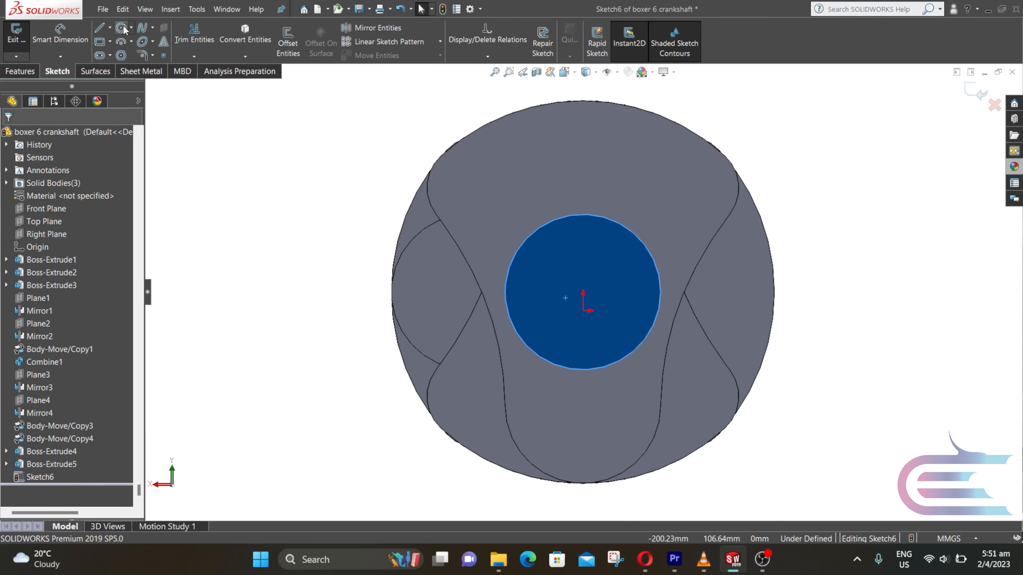
Draw a flange circle of about 85 mm radius centred on the end journal.
click(121, 27)
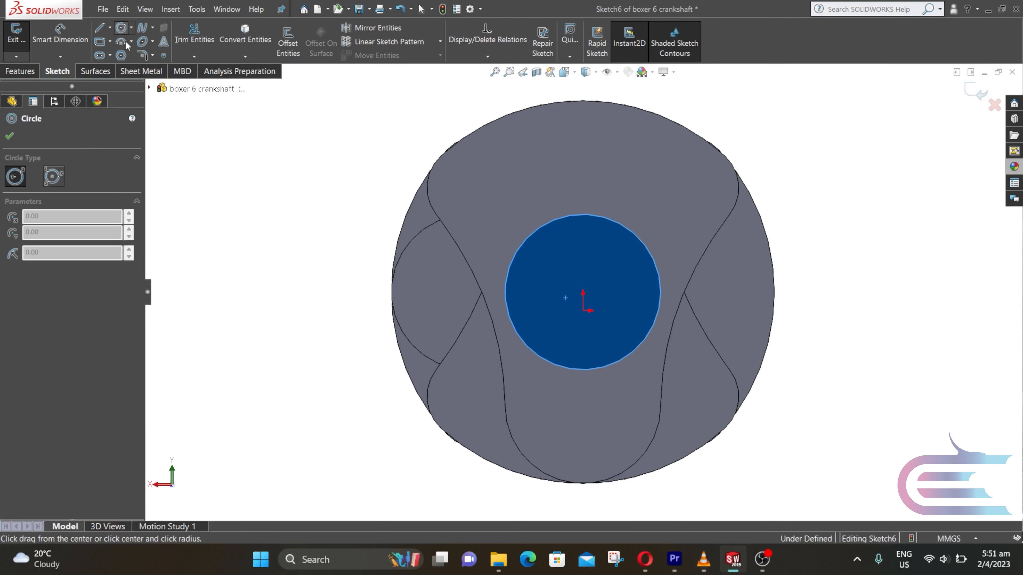
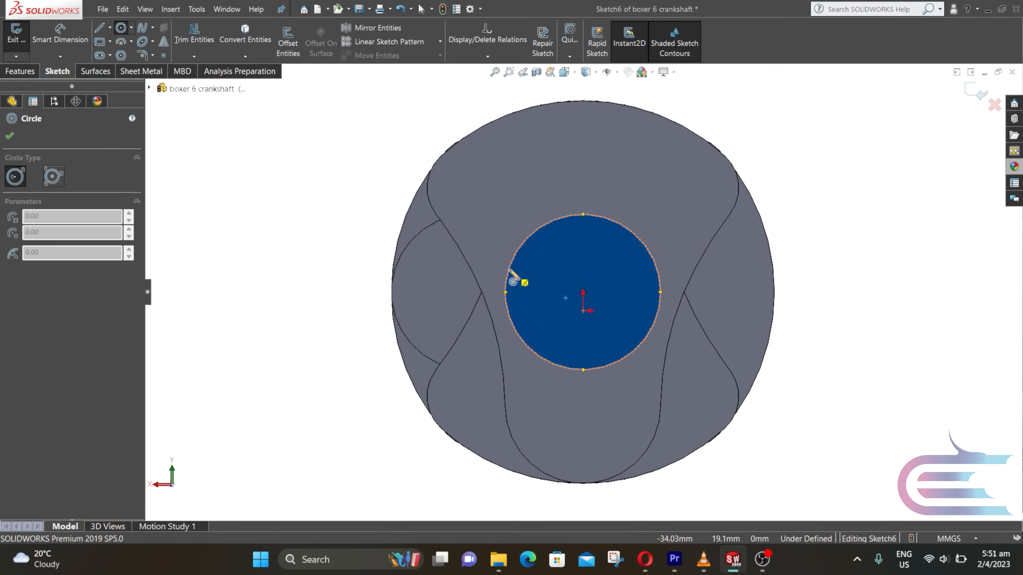
click(584, 293)
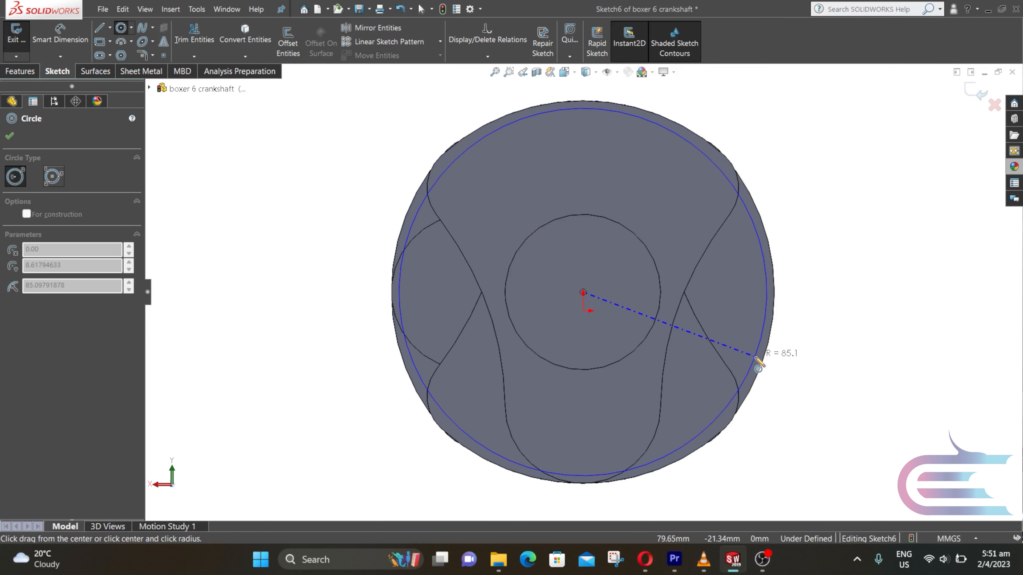
click(756, 357)
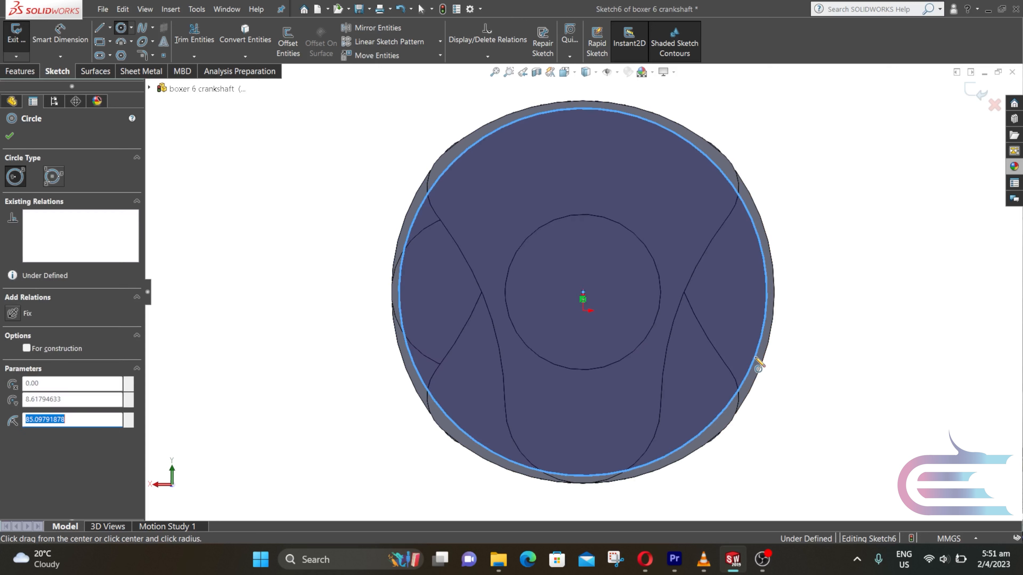
Draw a concentric construction circle of about 72 mm radius and a bolt-hole circle of about 8.2 mm radius at its uppermost point.
click(584, 292)
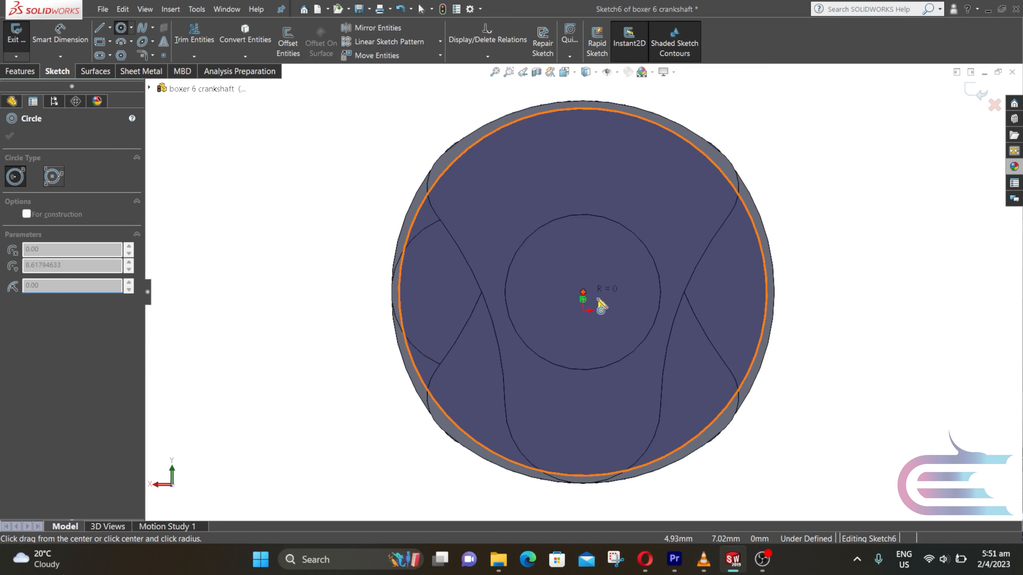
click(730, 351)
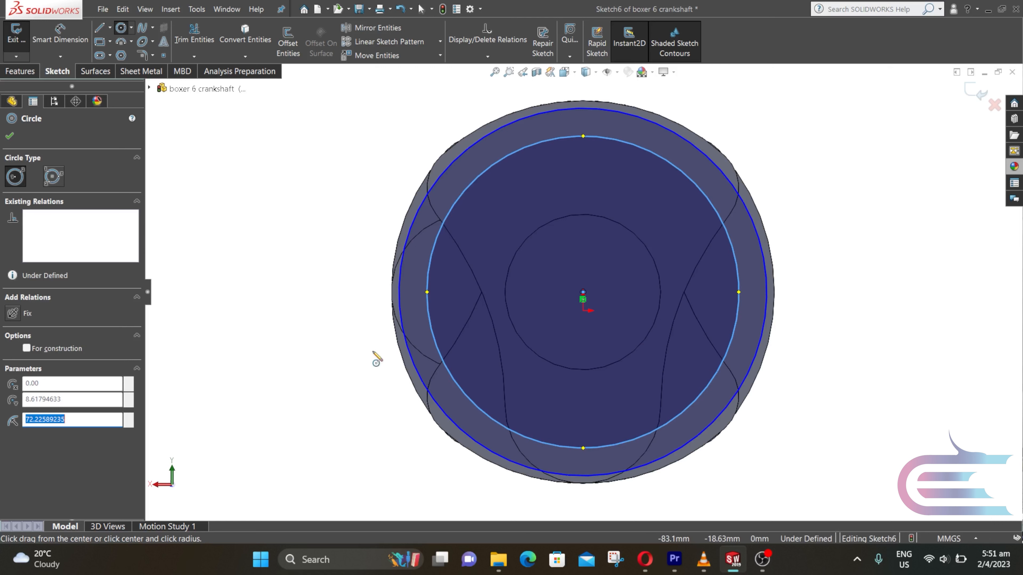
click(28, 349)
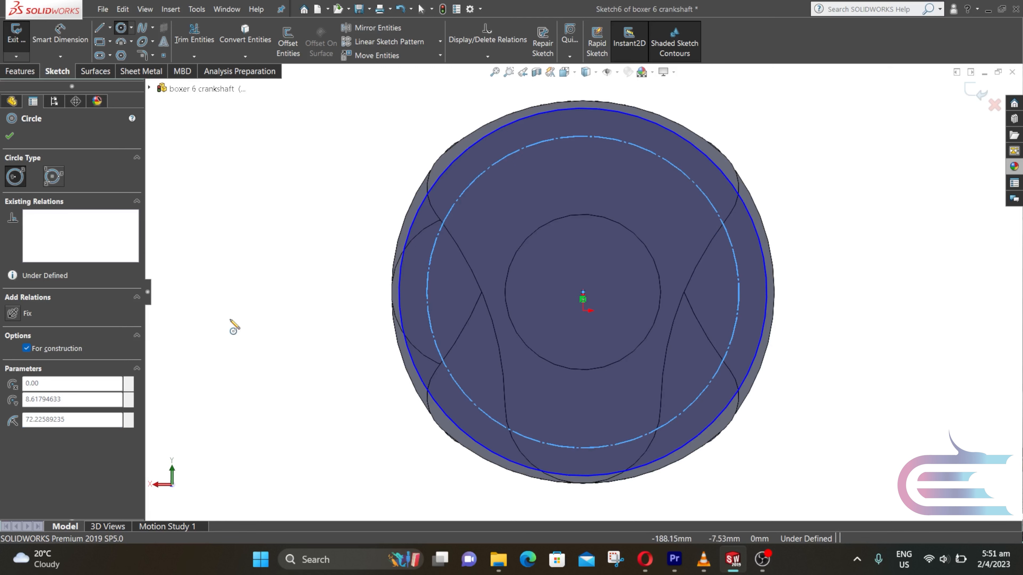
click(583, 137)
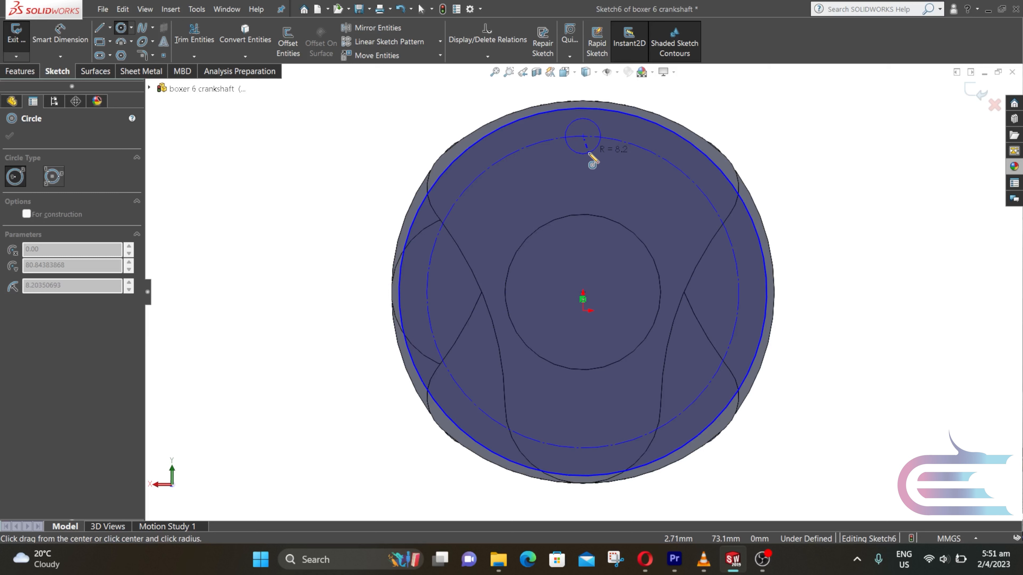
click(589, 156)
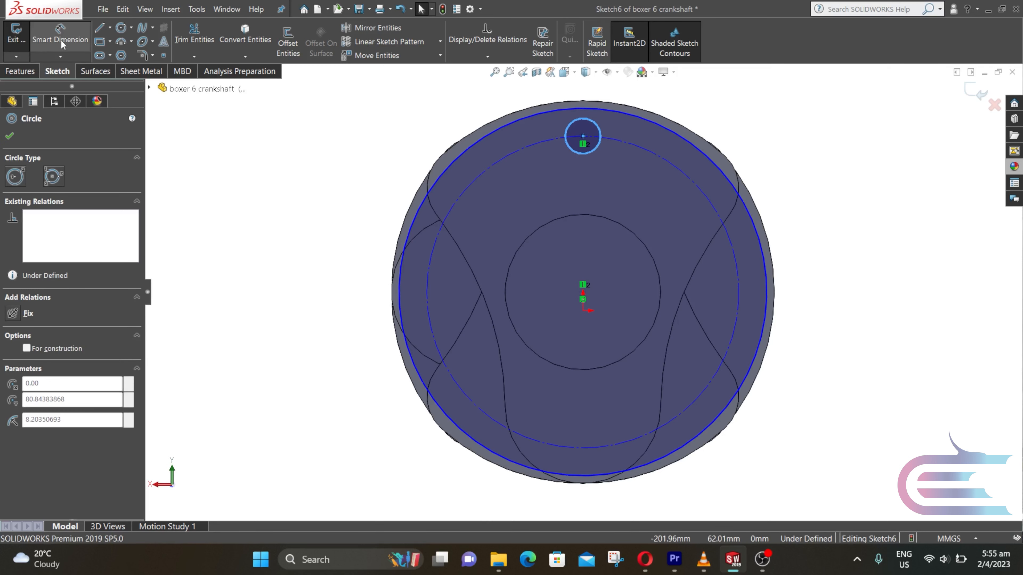
Dimension the outer flange circle to a diameter of 180 mm.
click(60, 36)
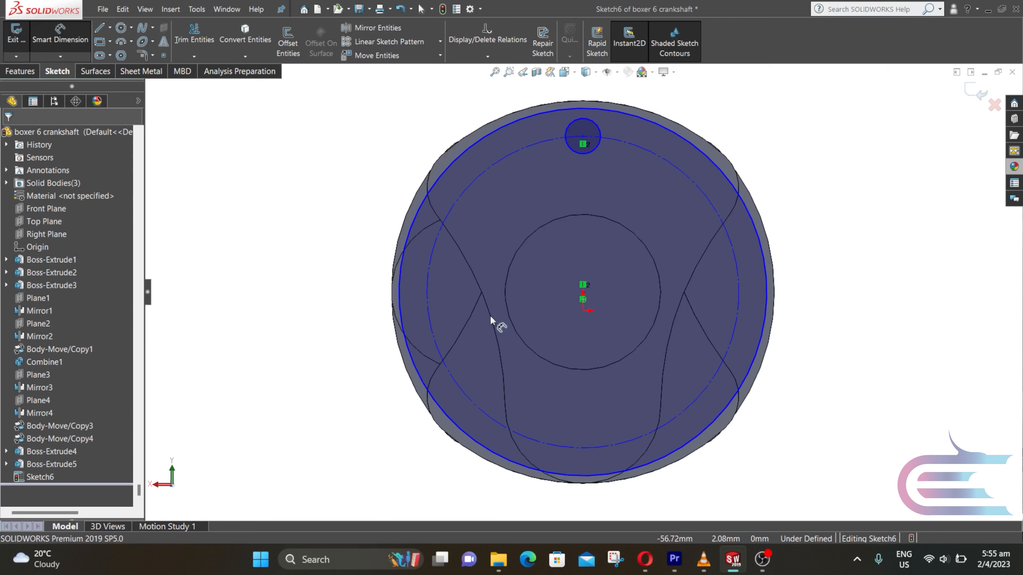
click(766, 321)
click(862, 312)
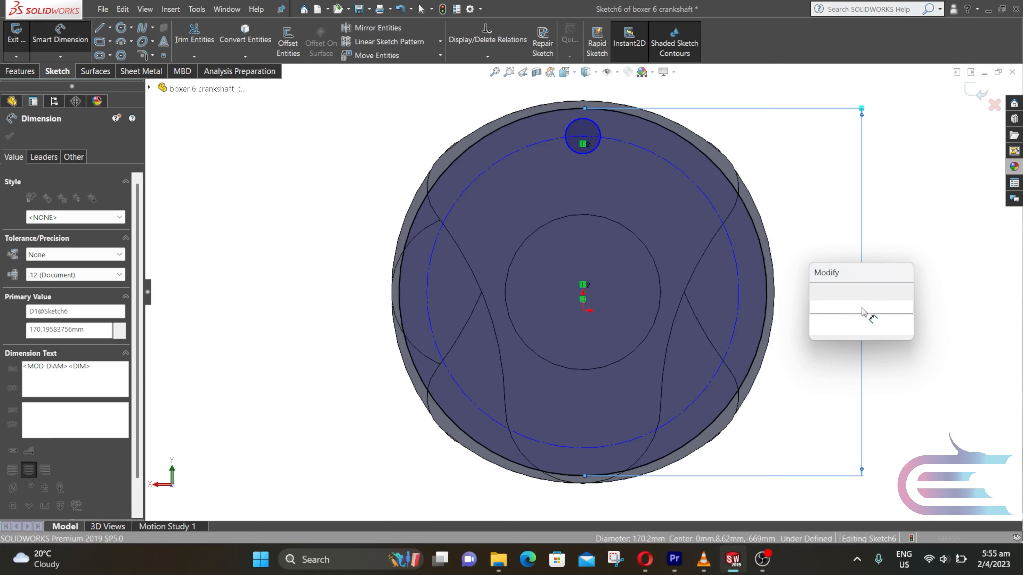
text(180)
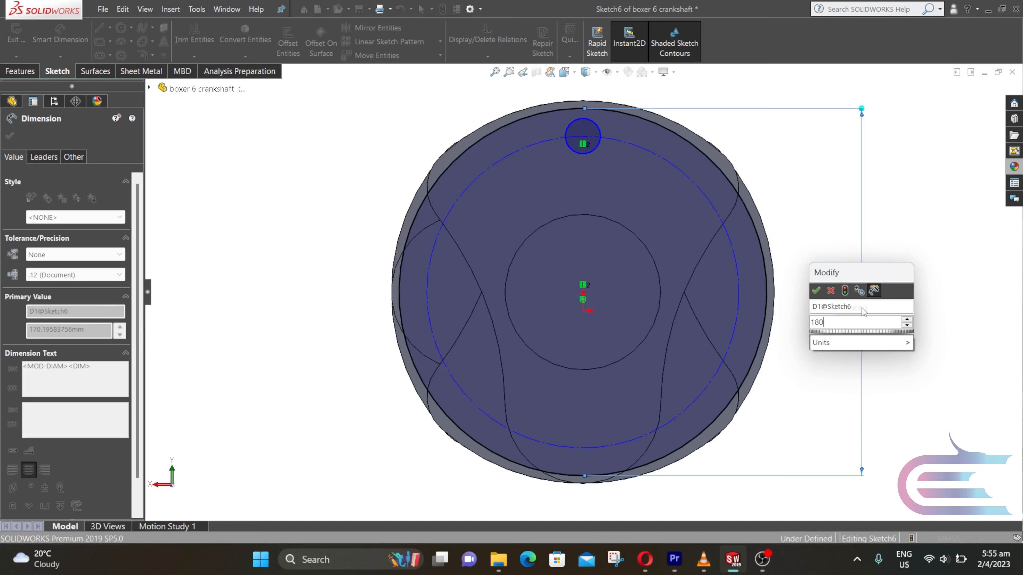
key(Return)
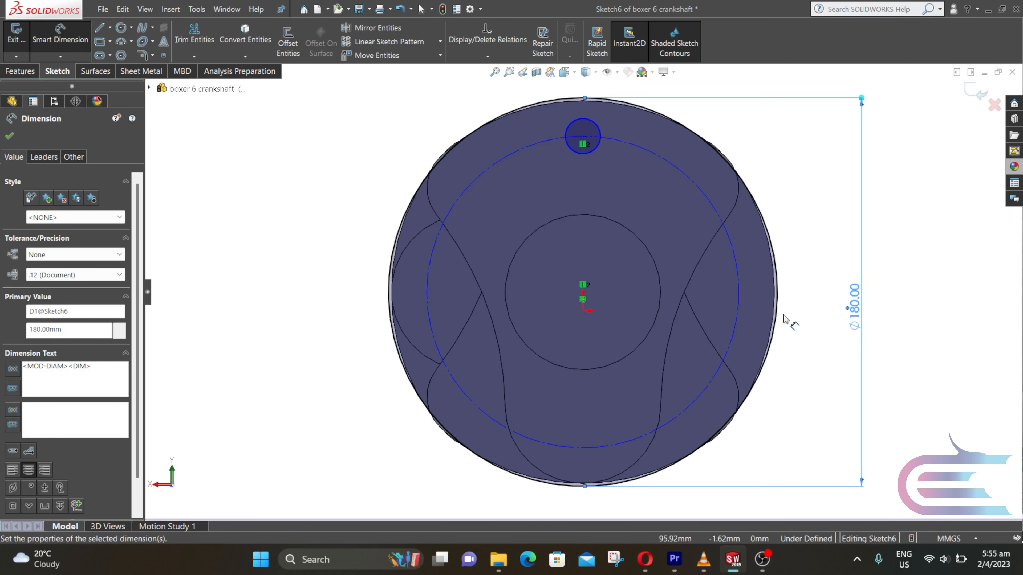
Dimension the construction circle to a diameter of 145 mm.
click(740, 313)
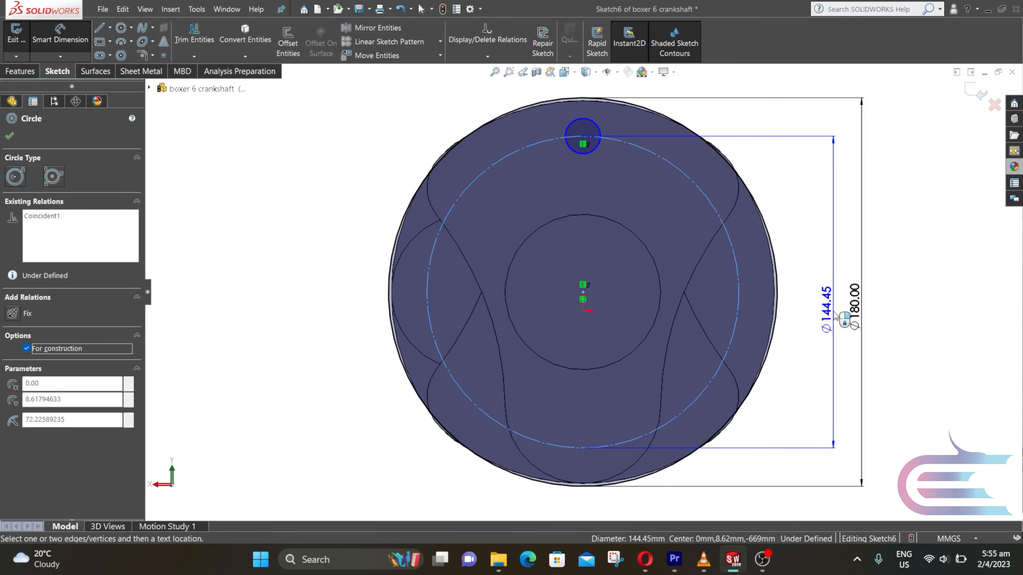
click(834, 313)
text(1)
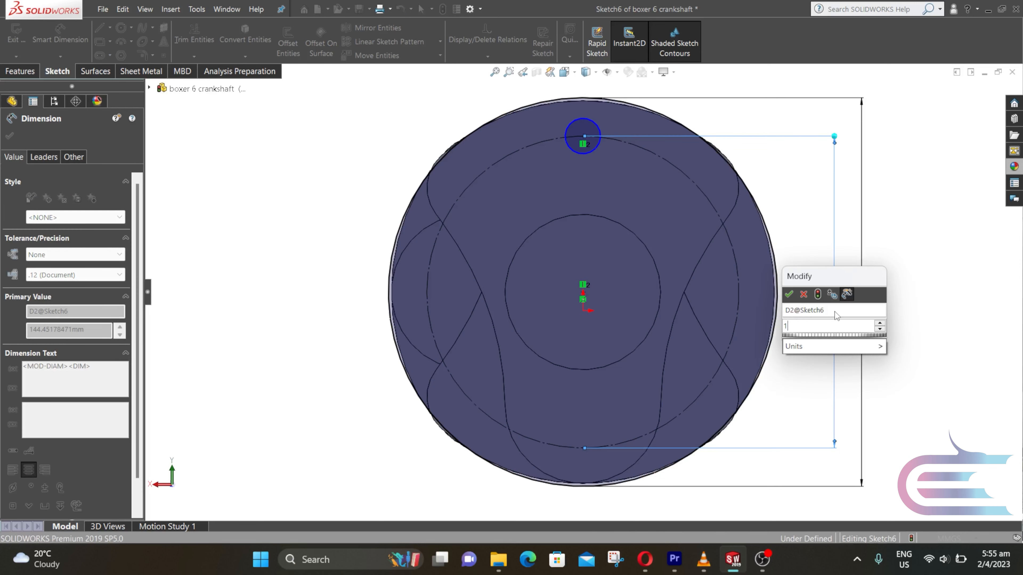
text(45)
key(Return)
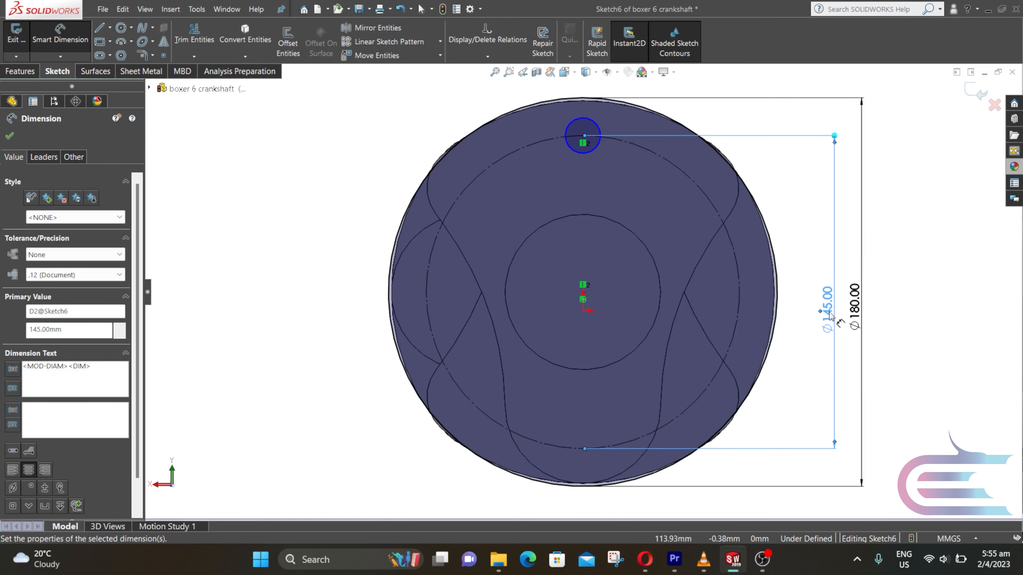
Dimension the small bolt-hole circle to a diameter of 18 mm and finish dimensioning.
click(586, 154)
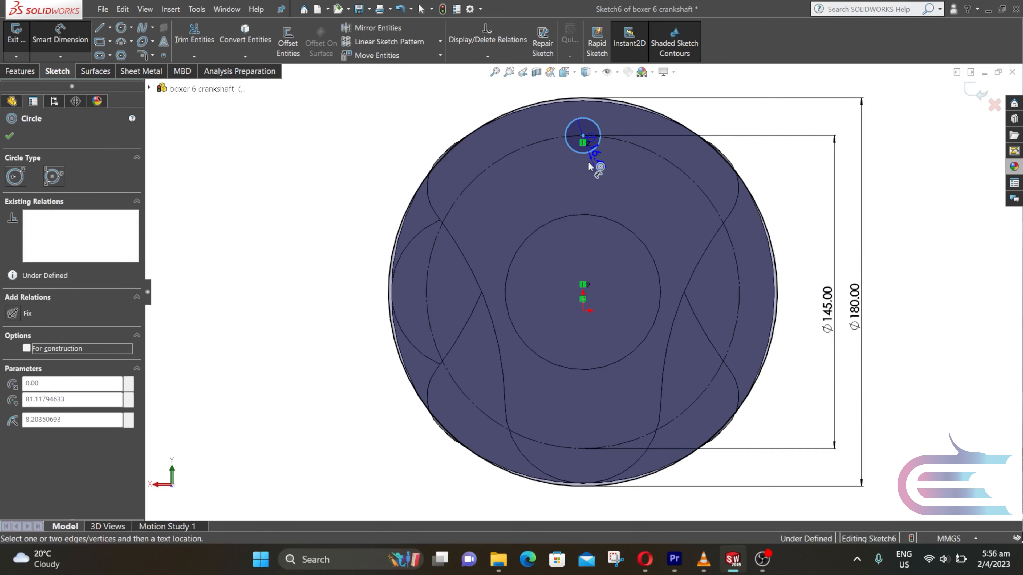
click(586, 179)
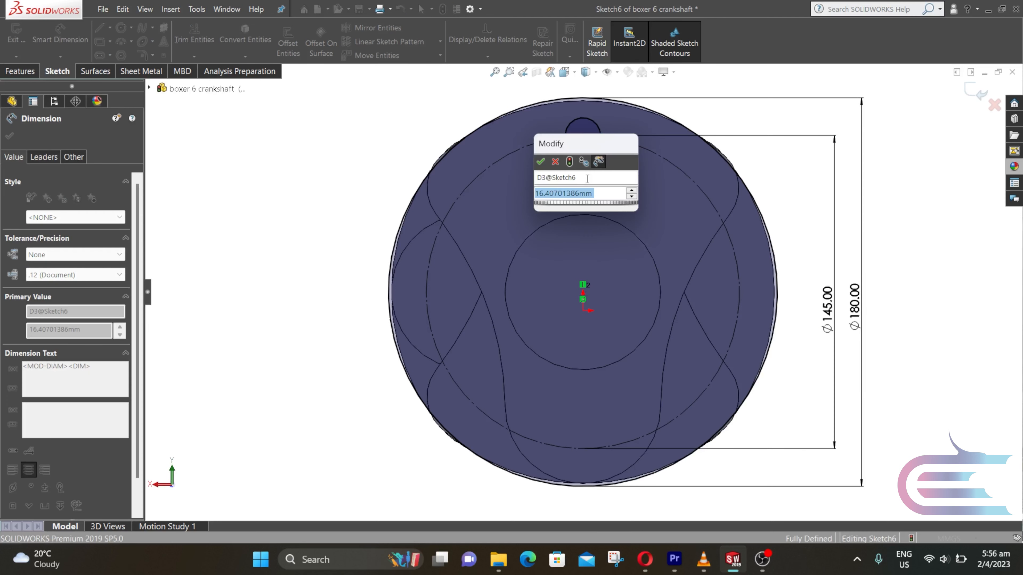
text(18)
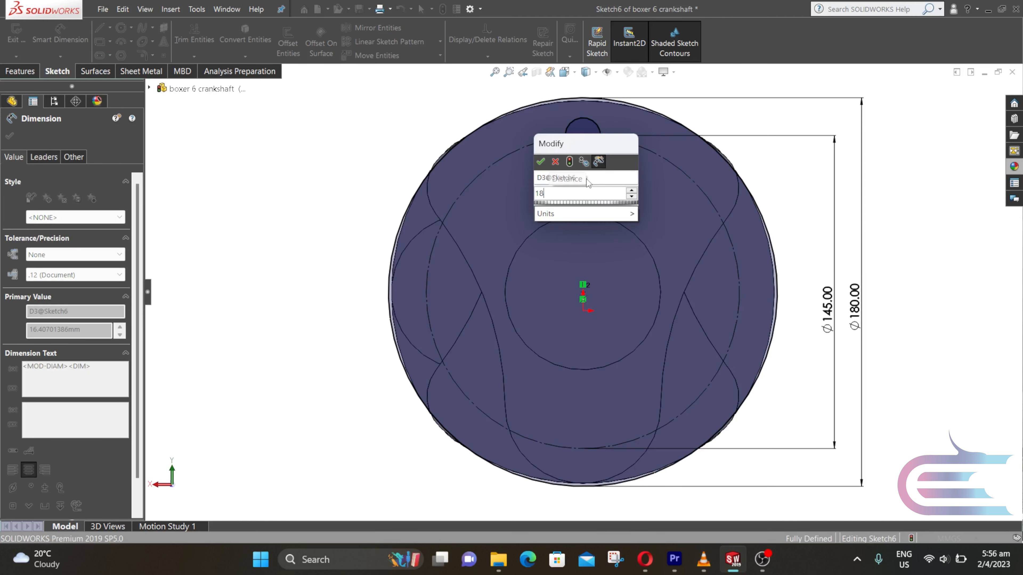
key(Return)
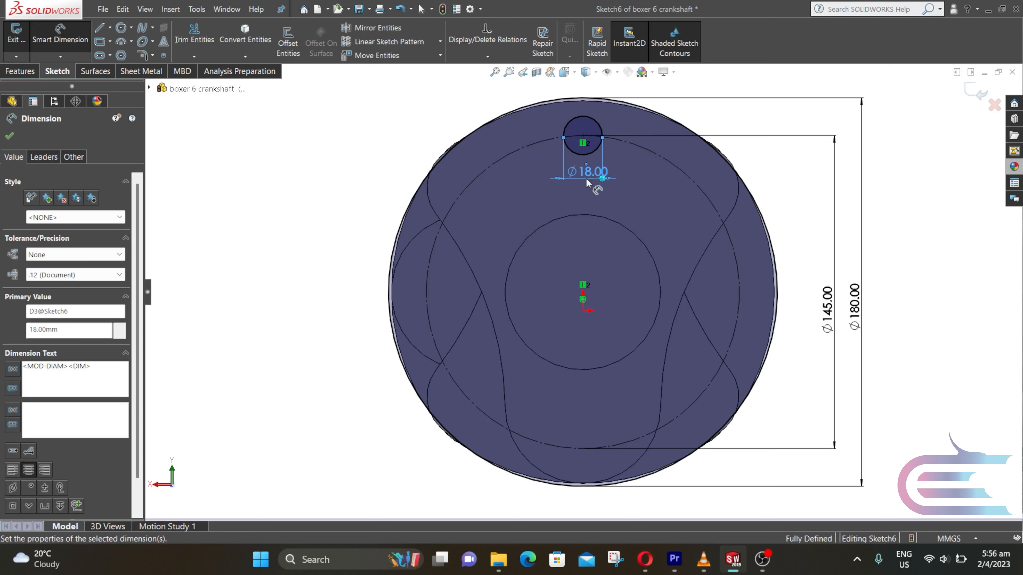
click(10, 136)
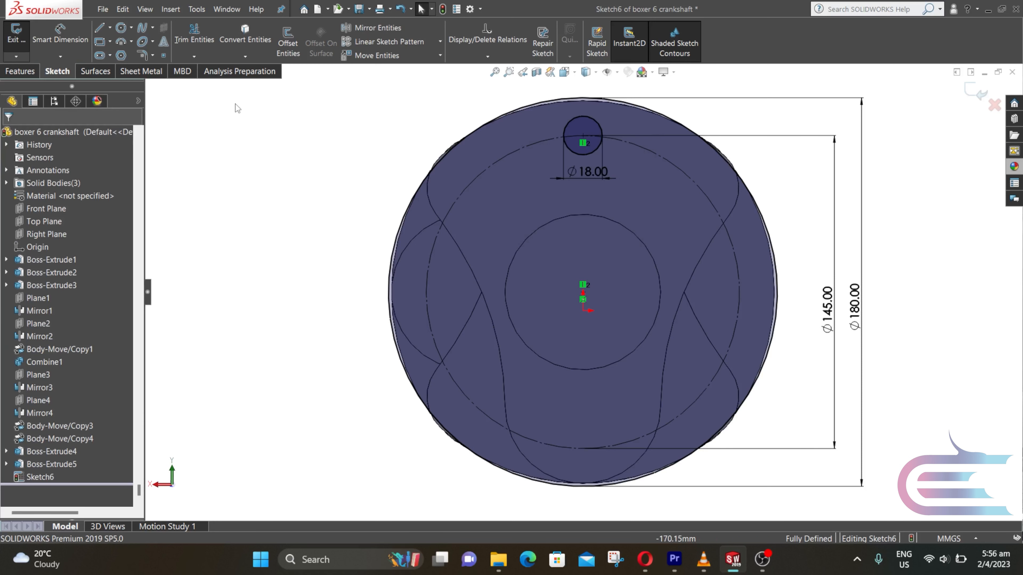
Circular-pattern the 18 mm bolt-hole circle around the flange centre with 8 equally spaced instances over 360 degrees.
click(440, 41)
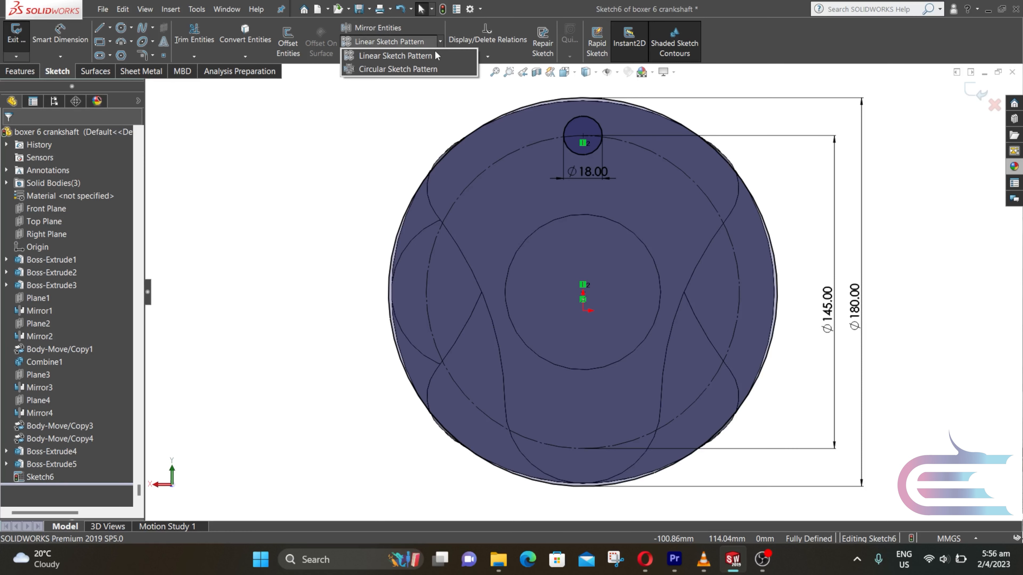
click(402, 69)
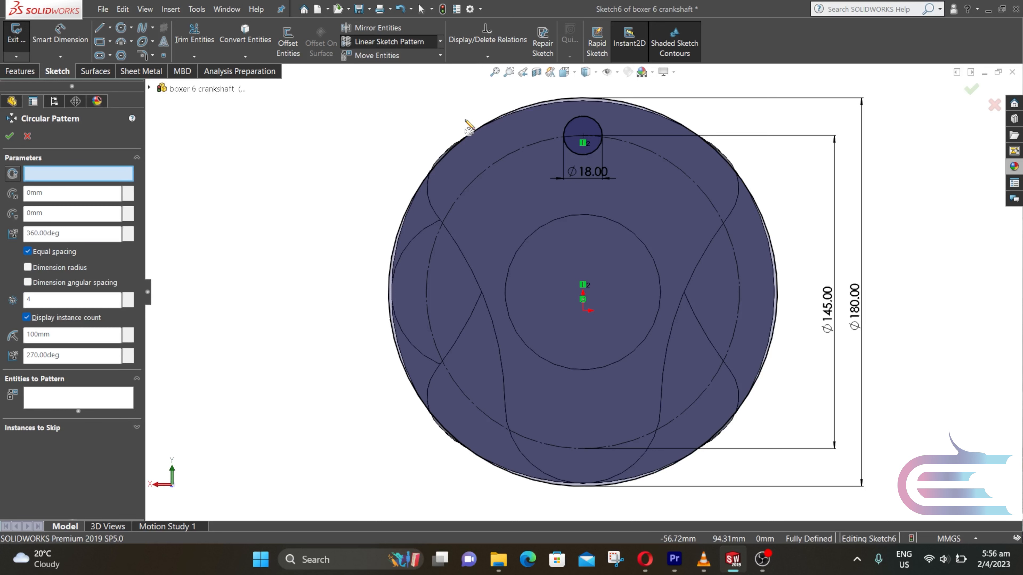
click(514, 256)
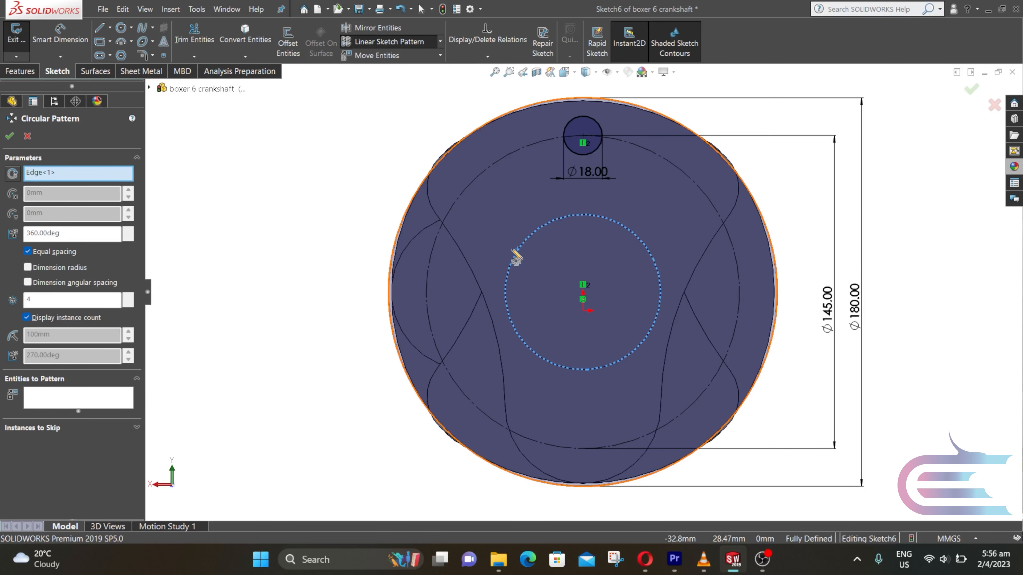
click(114, 404)
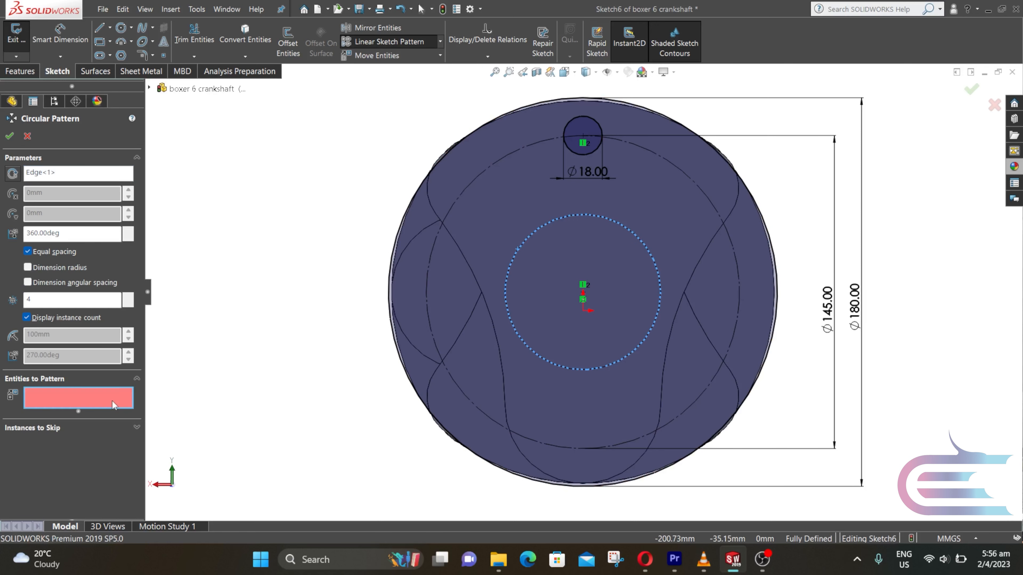
click(583, 155)
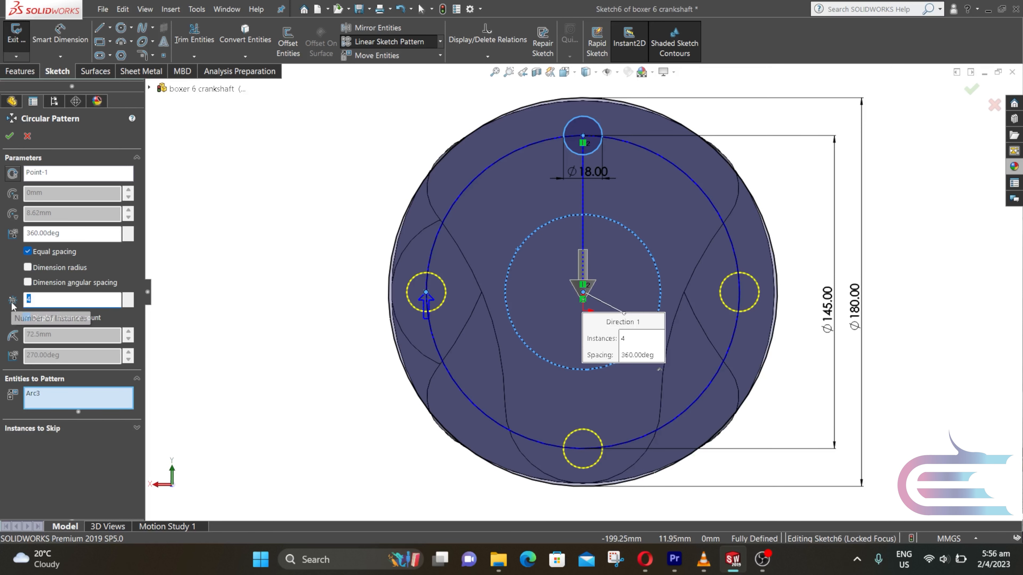
text(8)
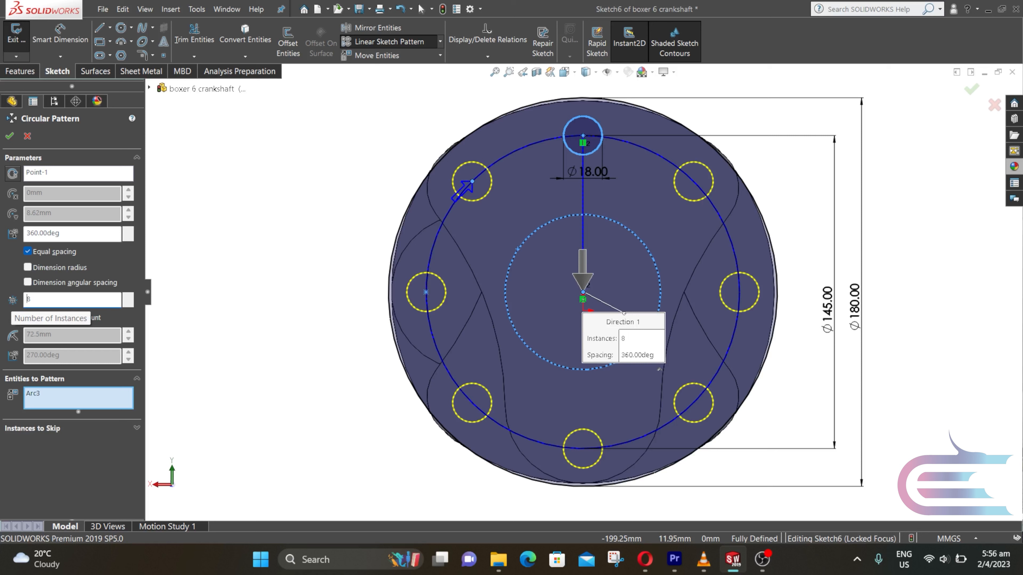
click(9, 135)
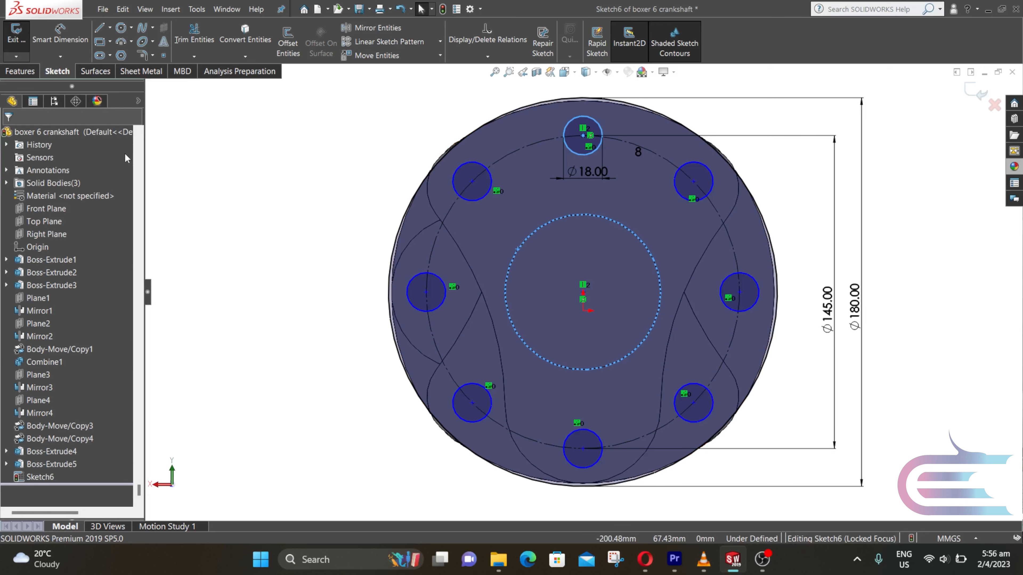
Extrude the flange profile with its bolt holes to a blind depth of 25 mm, merging the result.
click(20, 70)
click(22, 40)
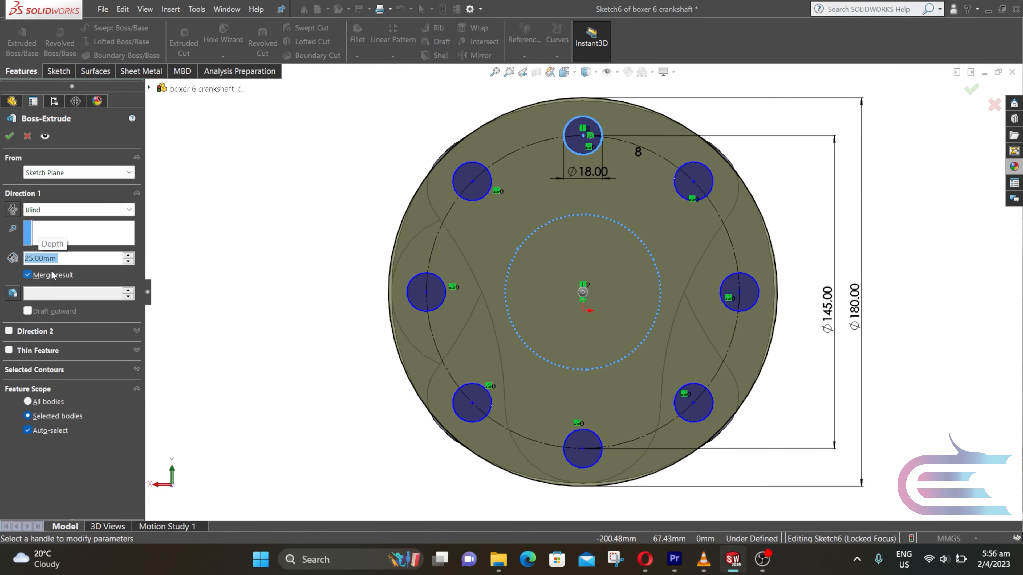
click(10, 136)
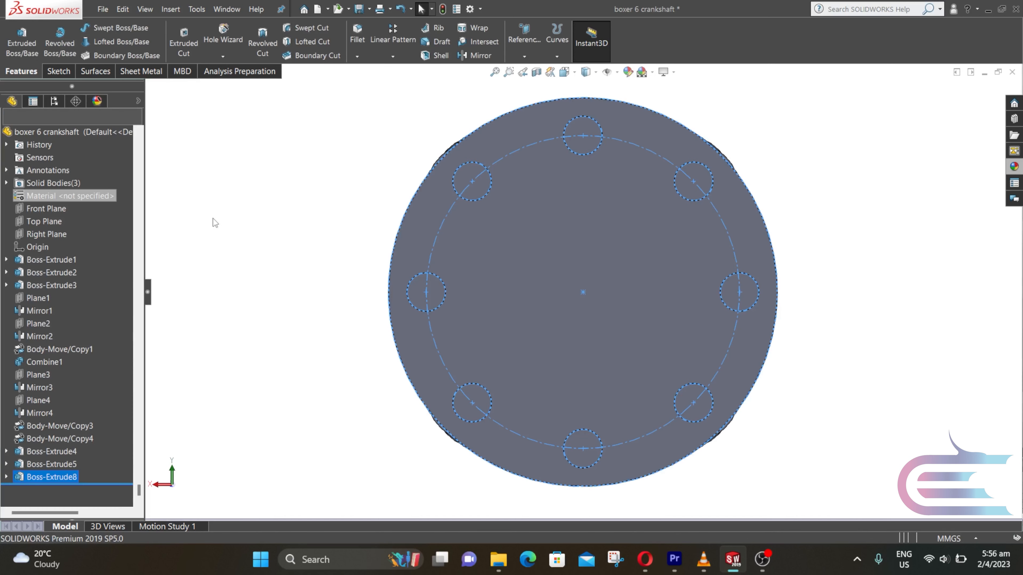
Combine the crankshaft body, the stepped shaft and the flange into one solid with the Add operation.
middle_drag(502, 286, 573, 300)
middle_drag(446, 303, 484, 342)
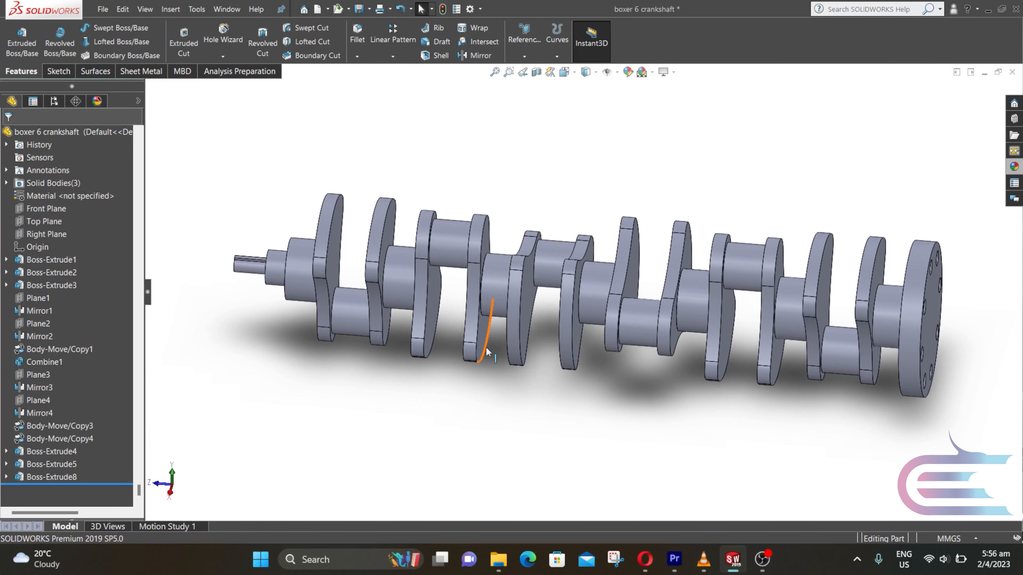
click(171, 6)
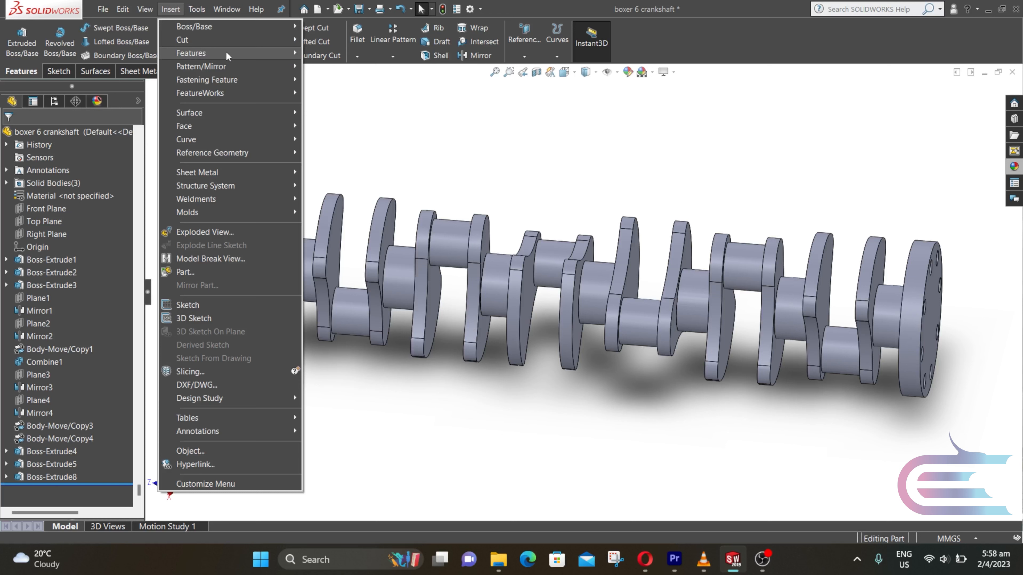
mouse_move(227, 53)
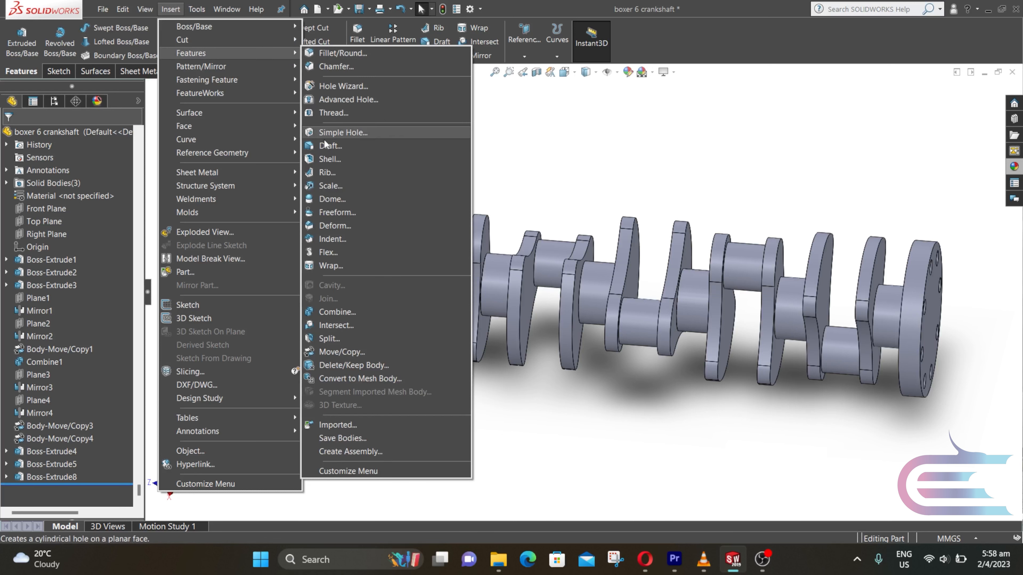
click(335, 312)
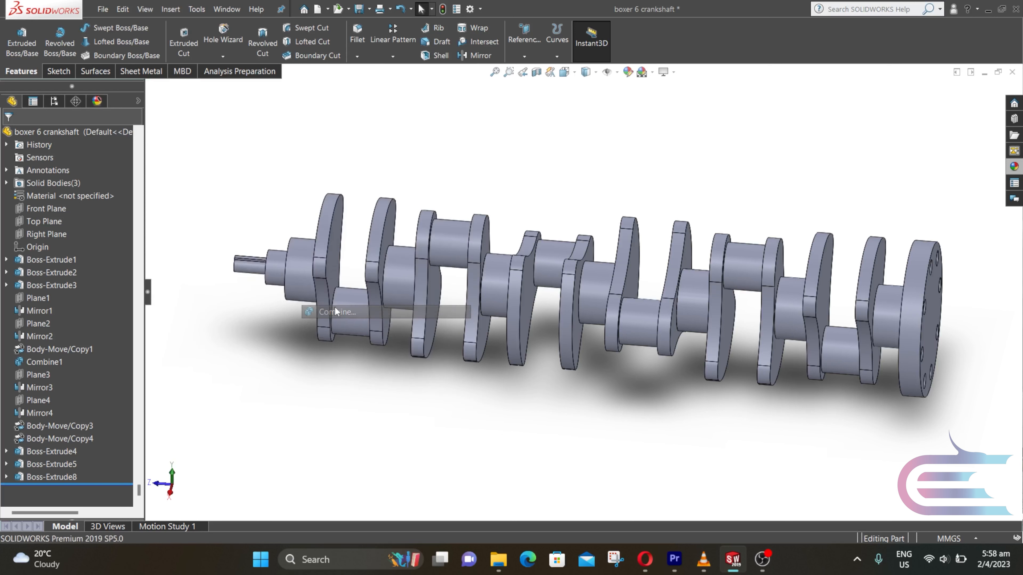
drag(269, 305, 978, 455)
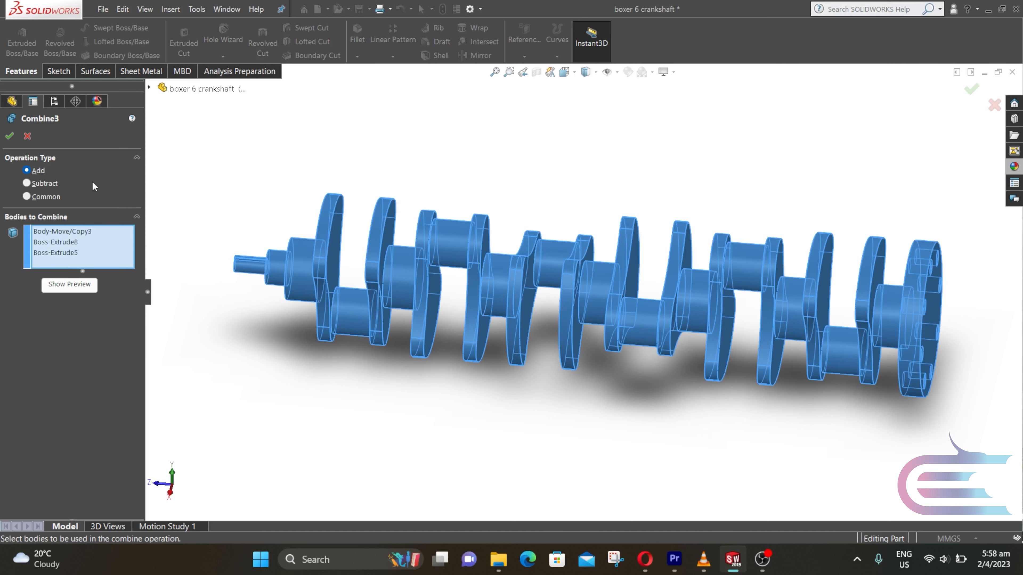
click(12, 136)
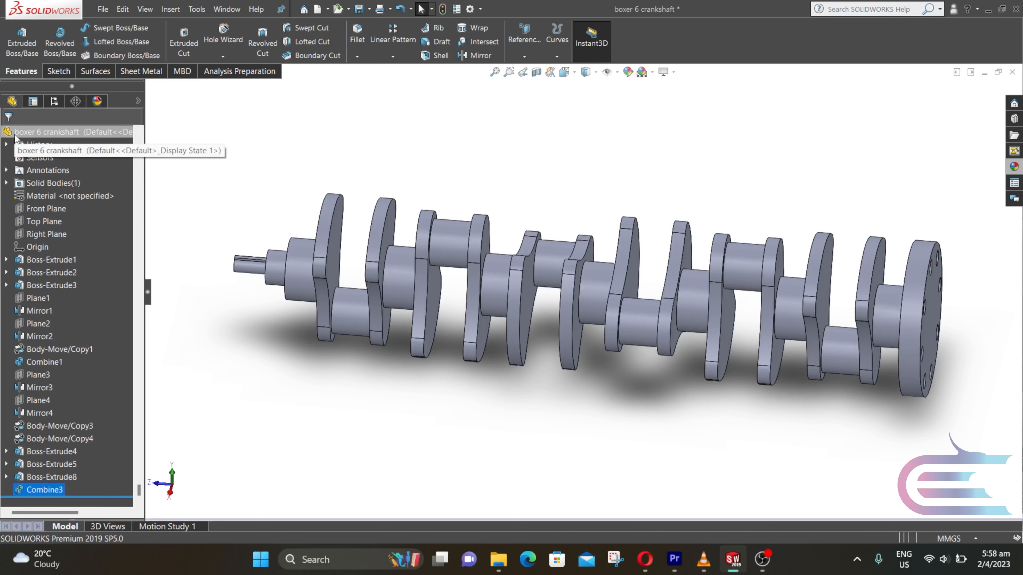
Start a constant-size fillet and select all edges of the crankshaft from one crank web edge.
click(358, 40)
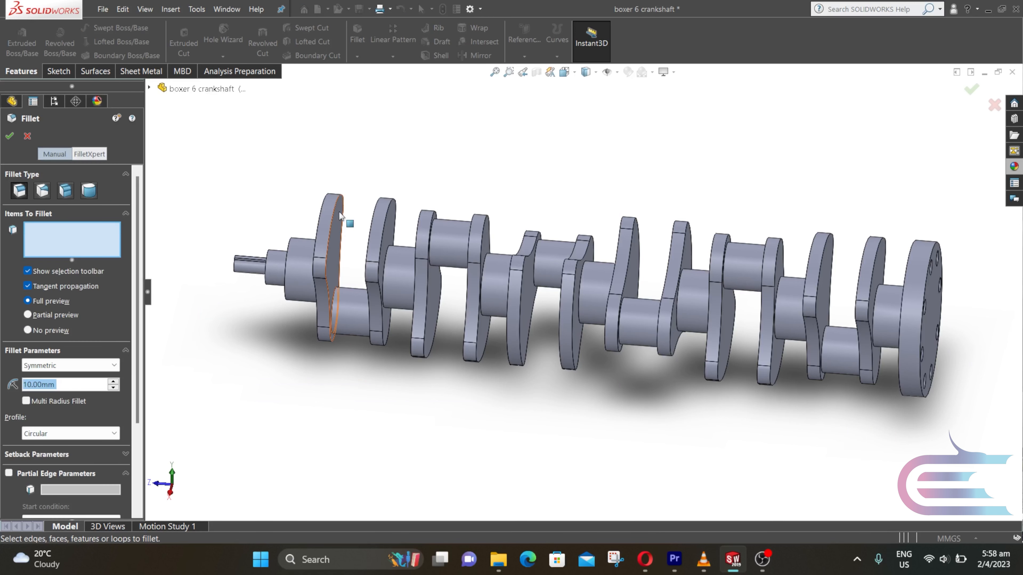
scroll(374, 287, down, 4)
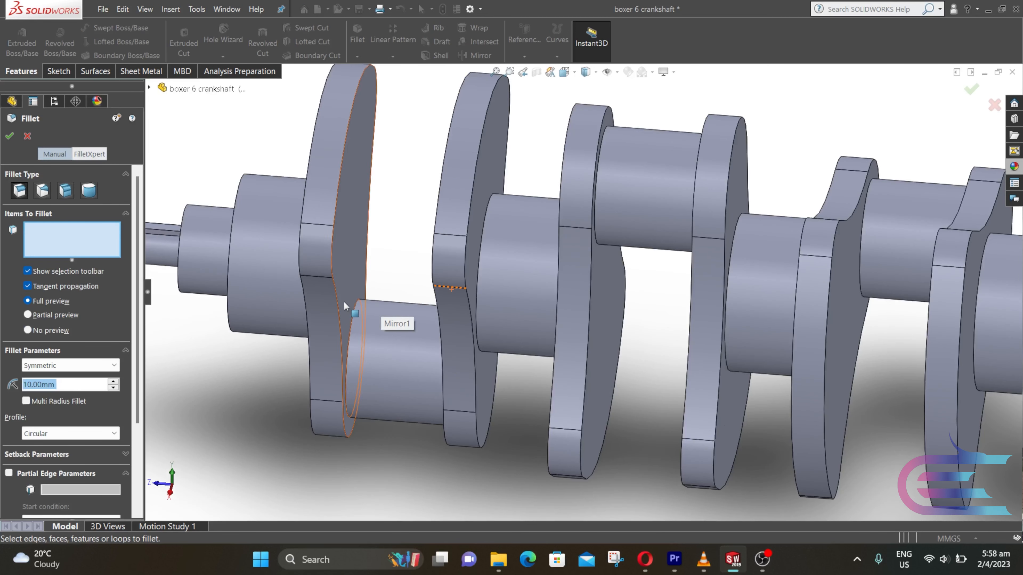
click(336, 300)
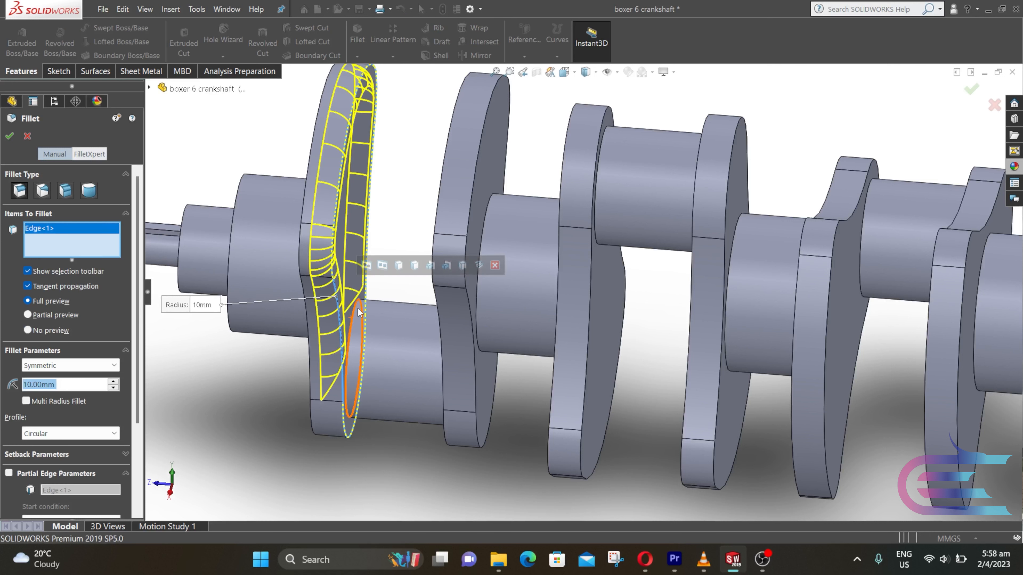
click(463, 266)
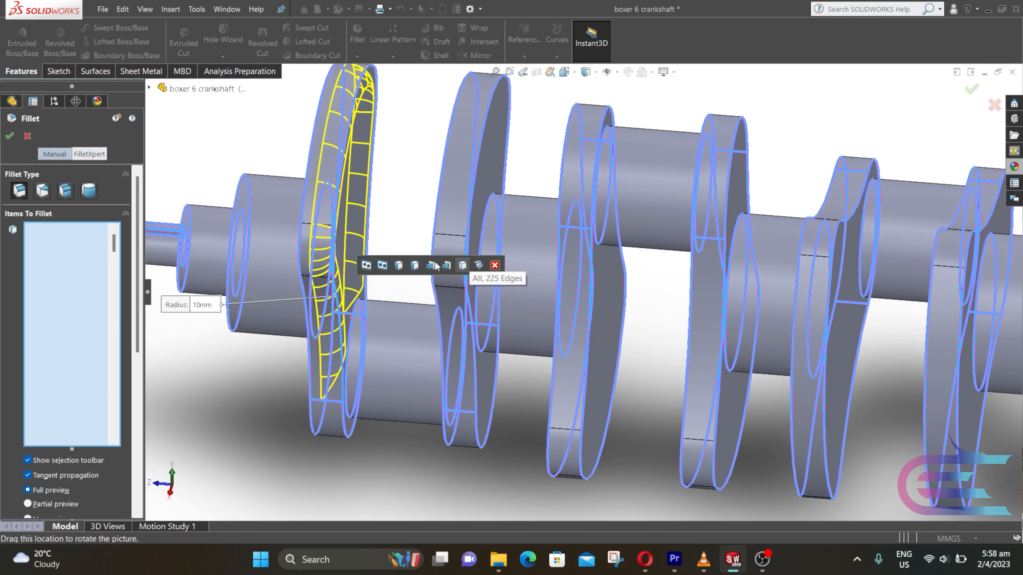
scroll(422, 198, up, 5)
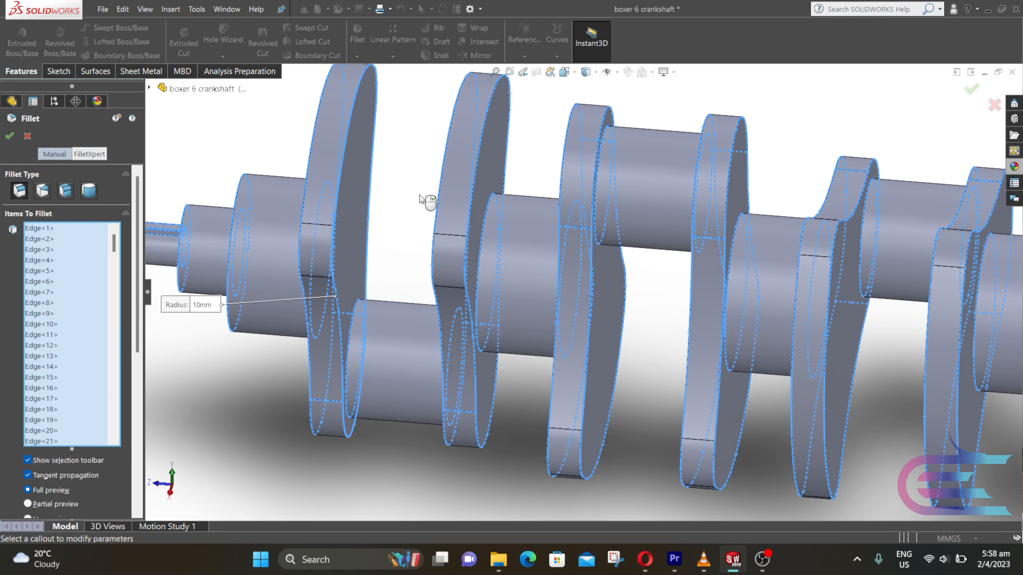
Remove the two long edges and the short end edge on one side of the shaft key from the fillet selection.
middle_drag(422, 198, 476, 173)
scroll(338, 276, down, 8)
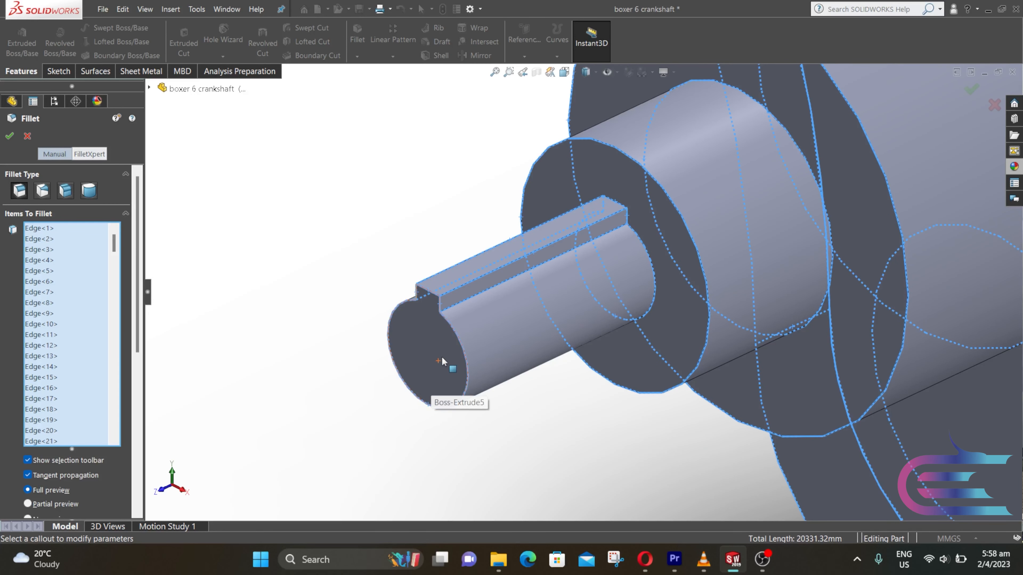
click(457, 302)
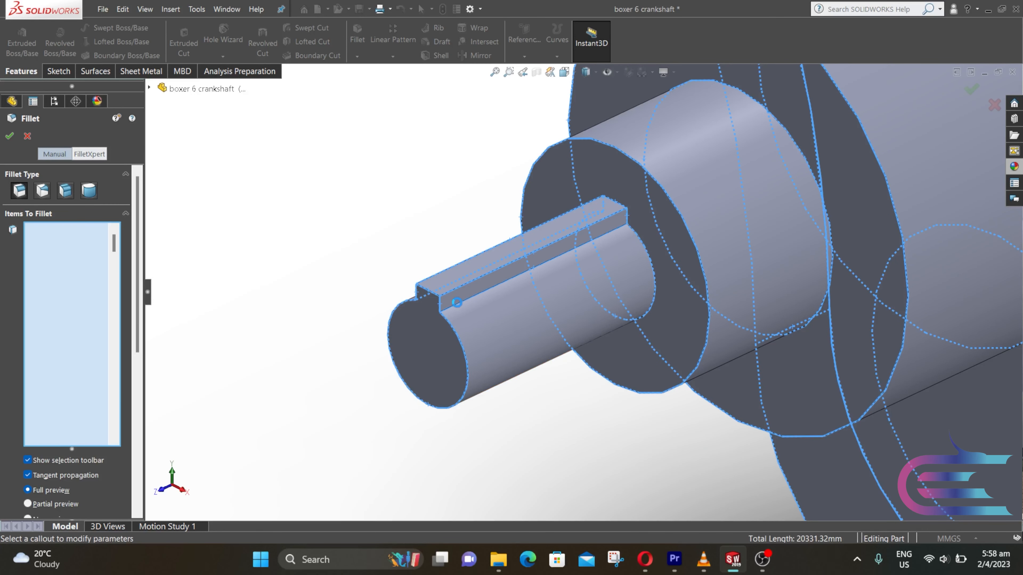
click(455, 287)
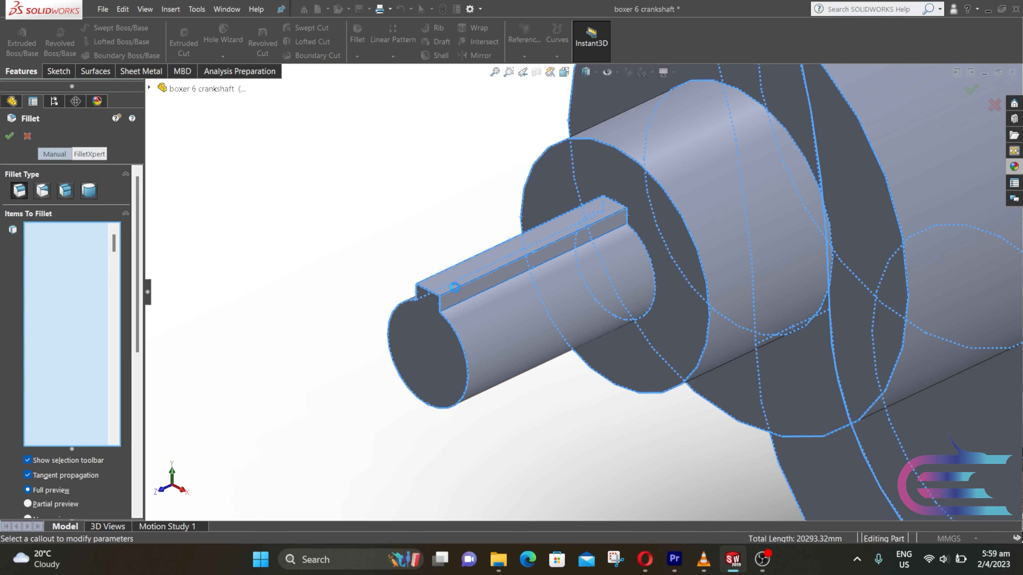
click(439, 302)
scroll(449, 280, down, 5)
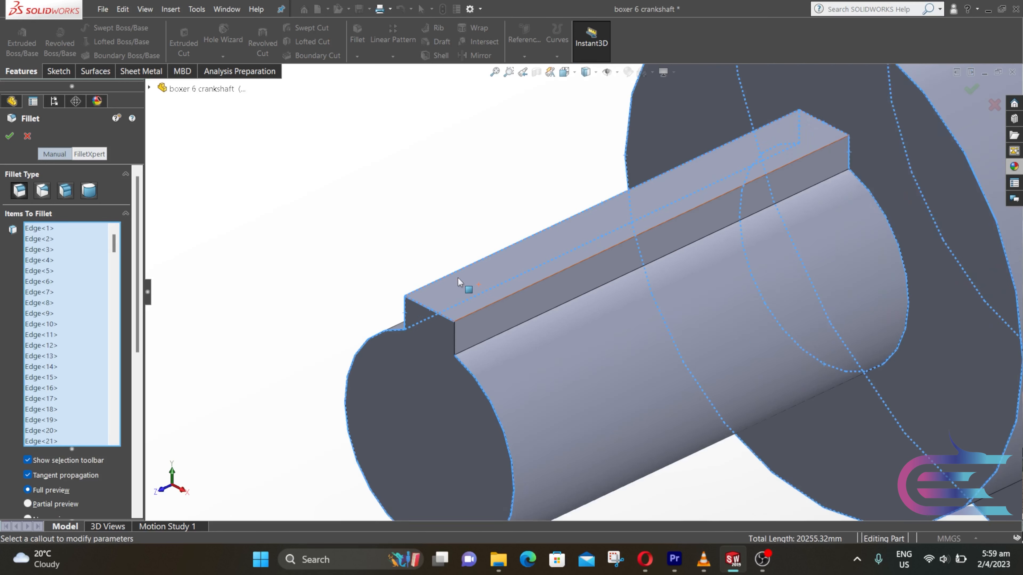
Remove the key's other long top edge and its remaining end-face edges from the fillet selection.
click(449, 281)
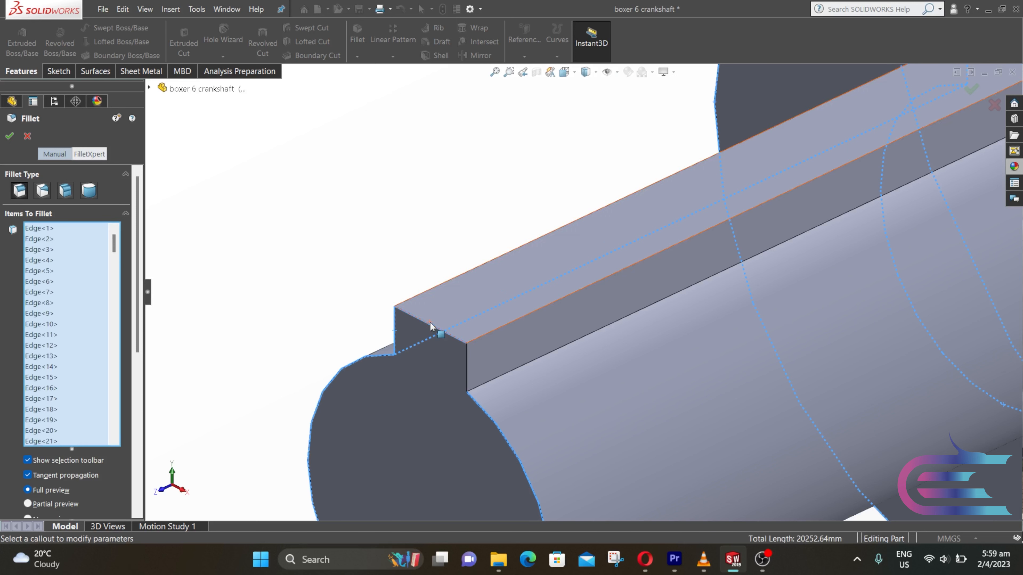
click(430, 323)
click(397, 331)
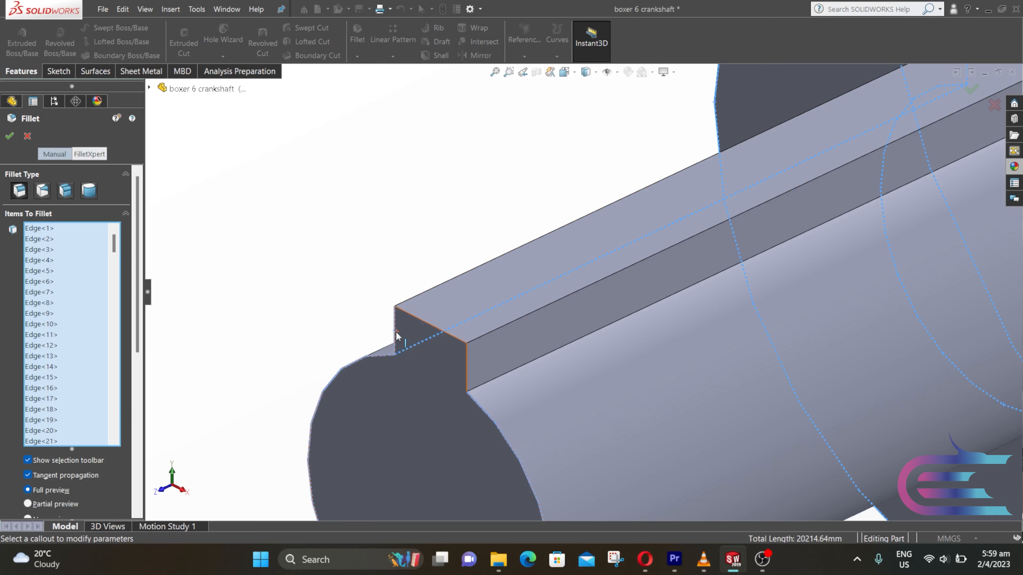
click(394, 329)
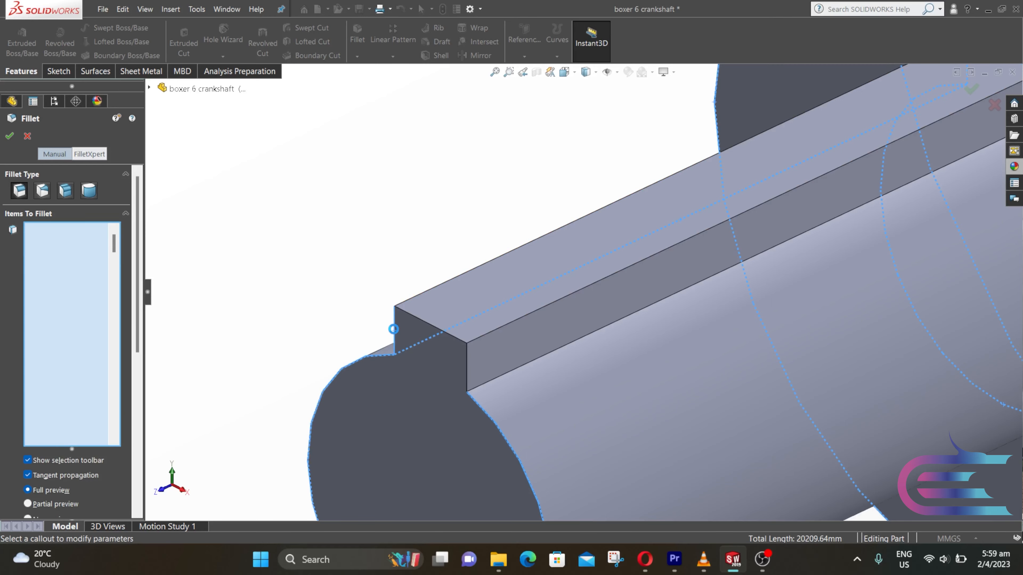
click(391, 329)
Remove the long edge where the key's opposite side meets the shaft from the fillet selection.
scroll(389, 334, up, 3)
middle_drag(388, 338, 516, 287)
scroll(383, 286, down, 4)
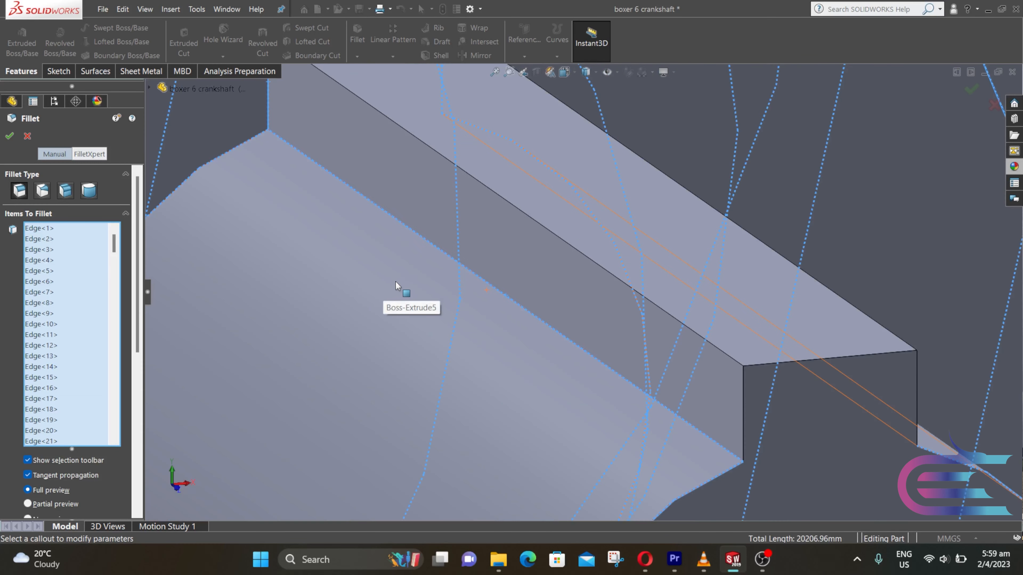
click(430, 244)
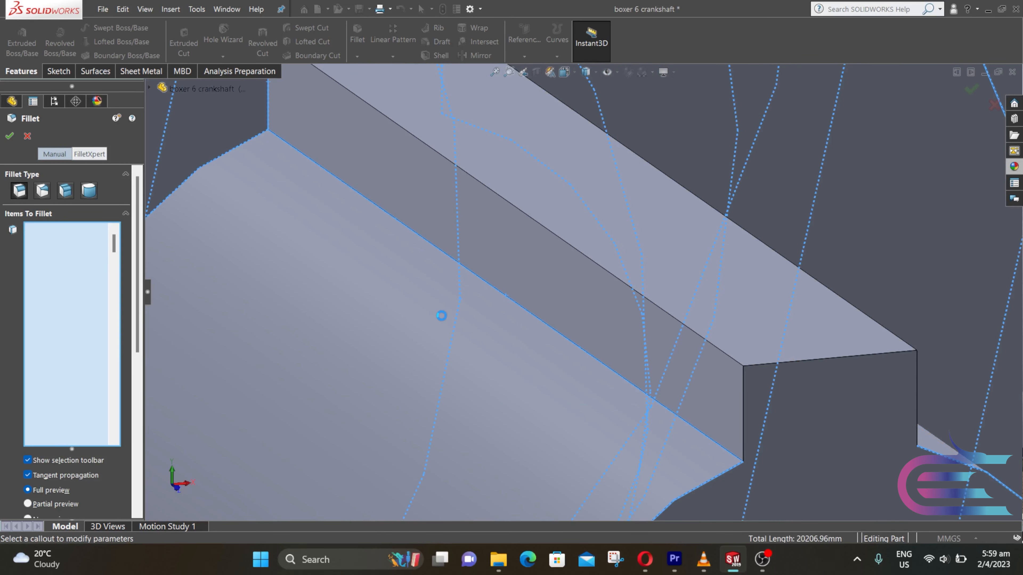
Set the symmetric fillet radius to 1.5 mm and apply the fillet to the selected crankshaft edges.
scroll(417, 299, up, 10)
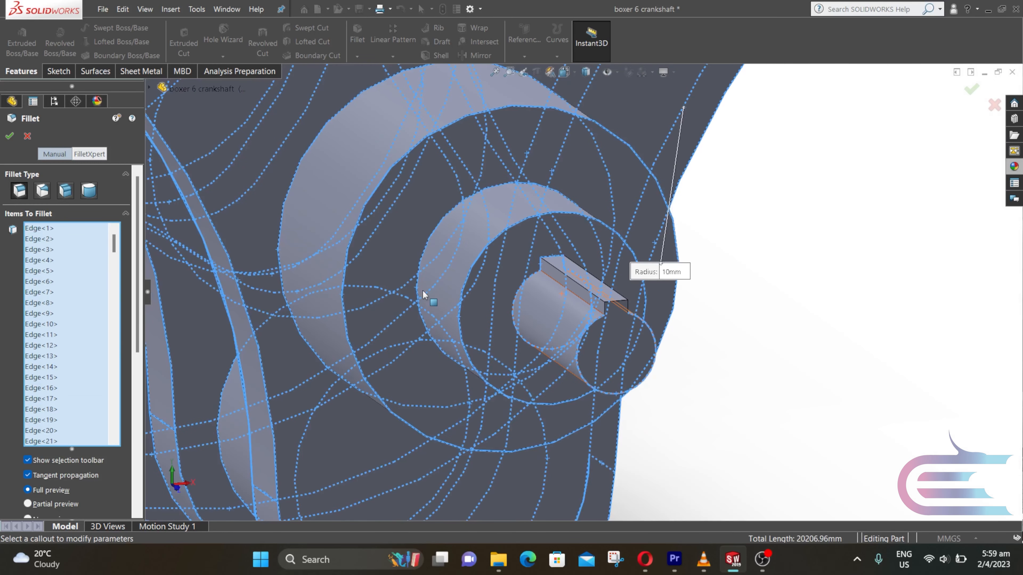
scroll(424, 289, up, 4)
middle_drag(423, 289, 358, 284)
scroll(358, 284, up, 3)
scroll(645, 192, down, 2)
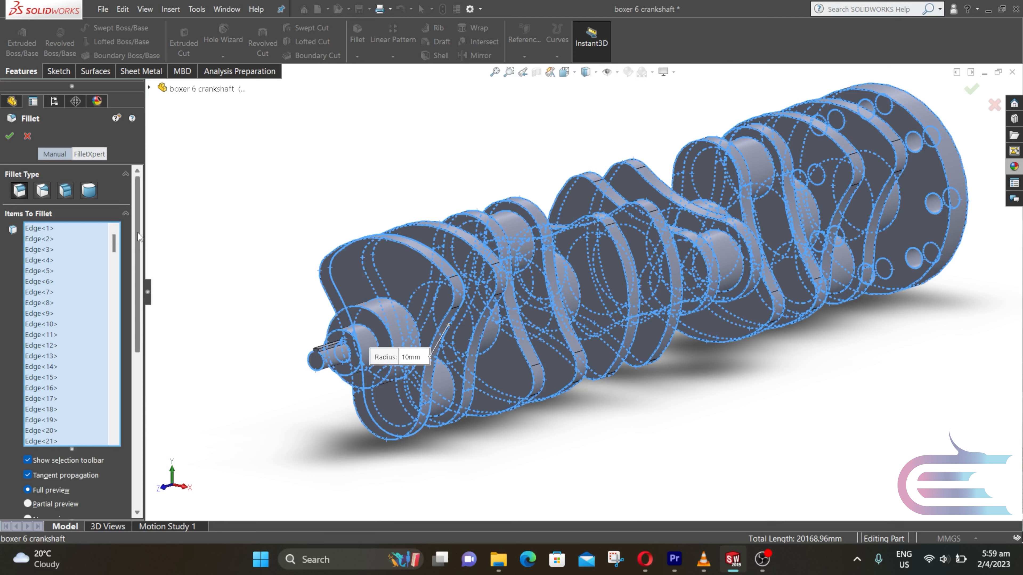
scroll(130, 262, down, 8)
scroll(122, 337, down, 3)
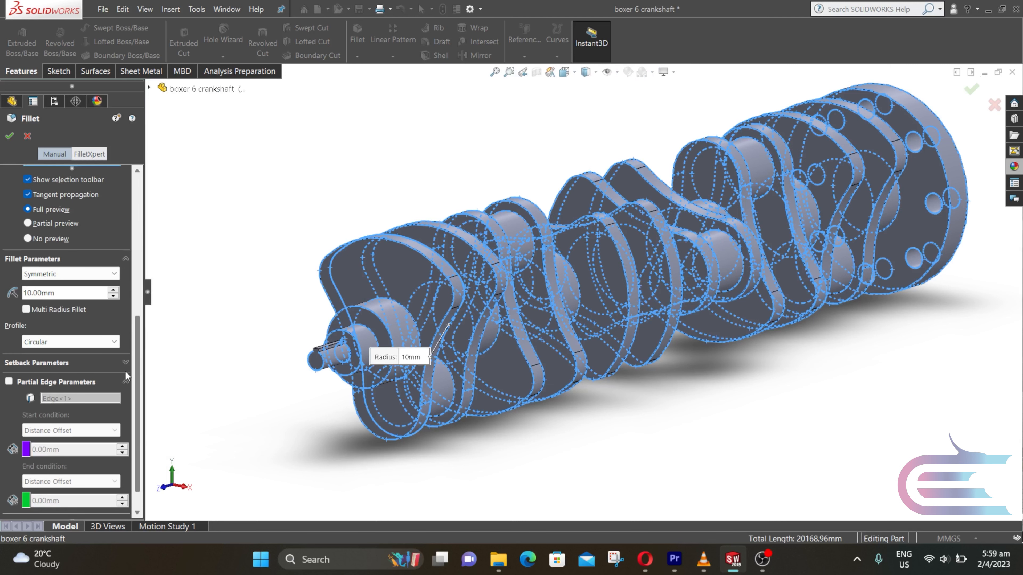
right_click(36, 297)
key(Escape)
key(BackSpace)
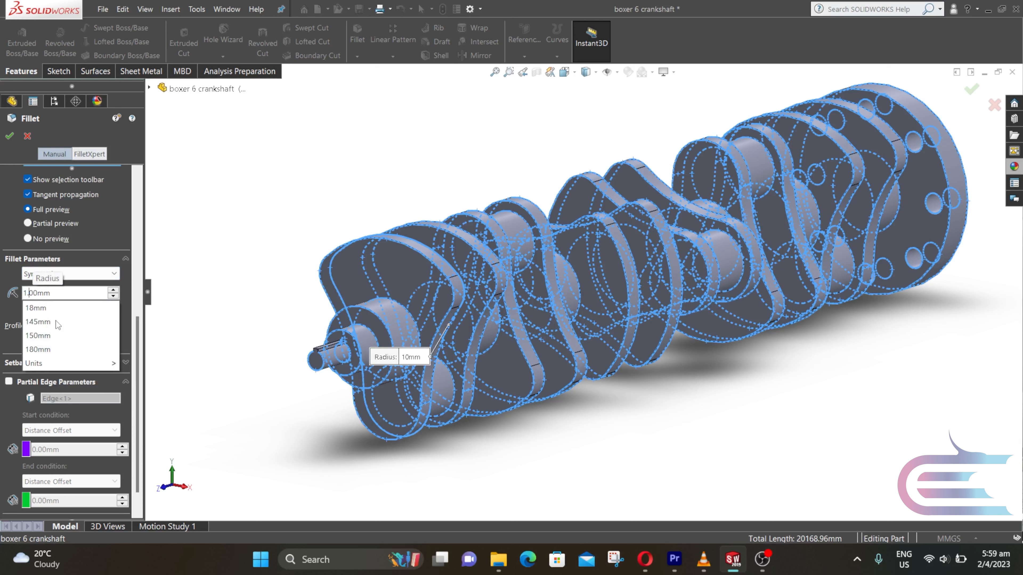
text(5)
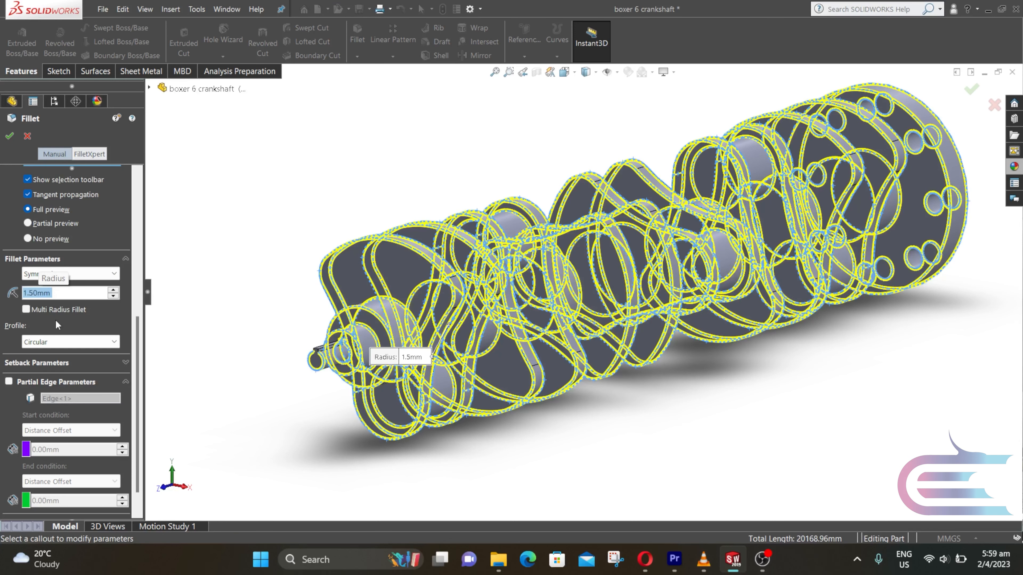
key(Return)
click(10, 137)
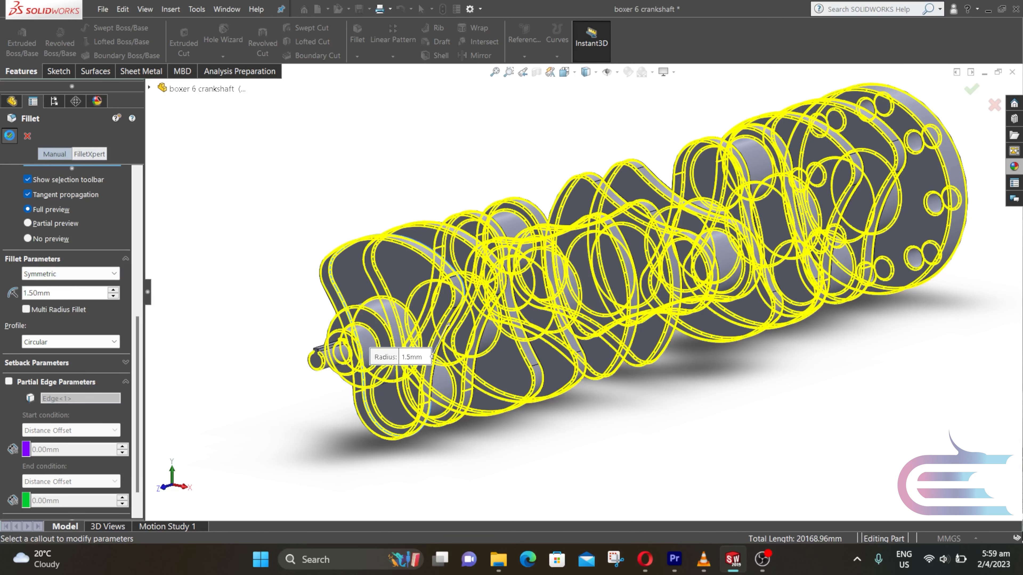
Apply the matte steel appearance from the metal library to the whole filleted crankshaft.
click(278, 306)
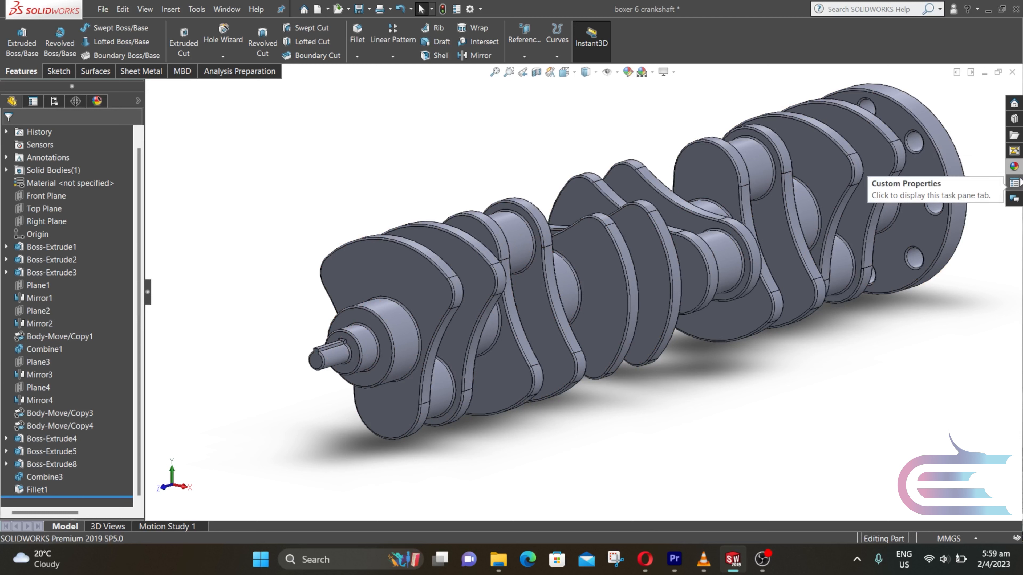
click(1013, 166)
click(809, 106)
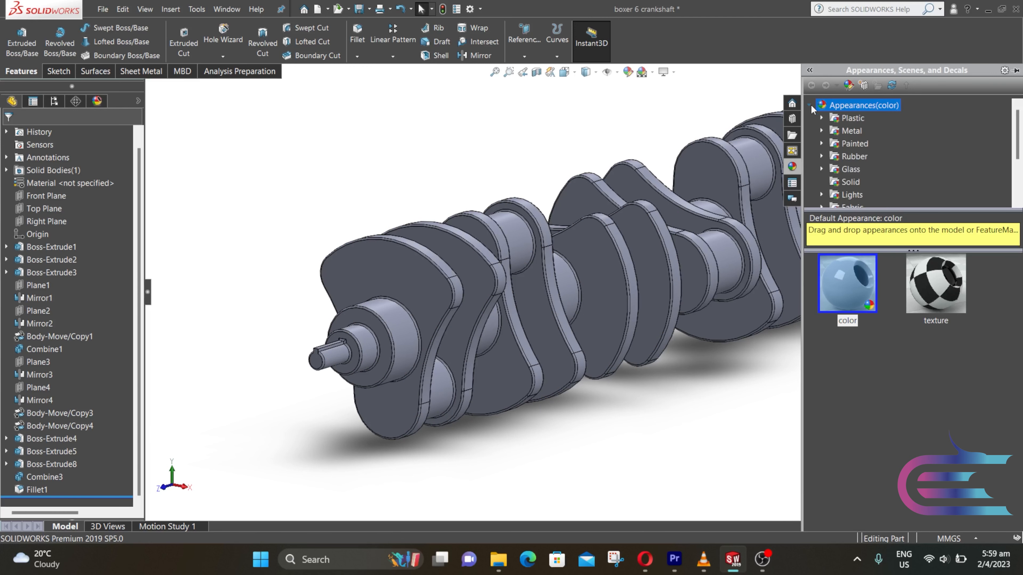
click(821, 128)
click(863, 120)
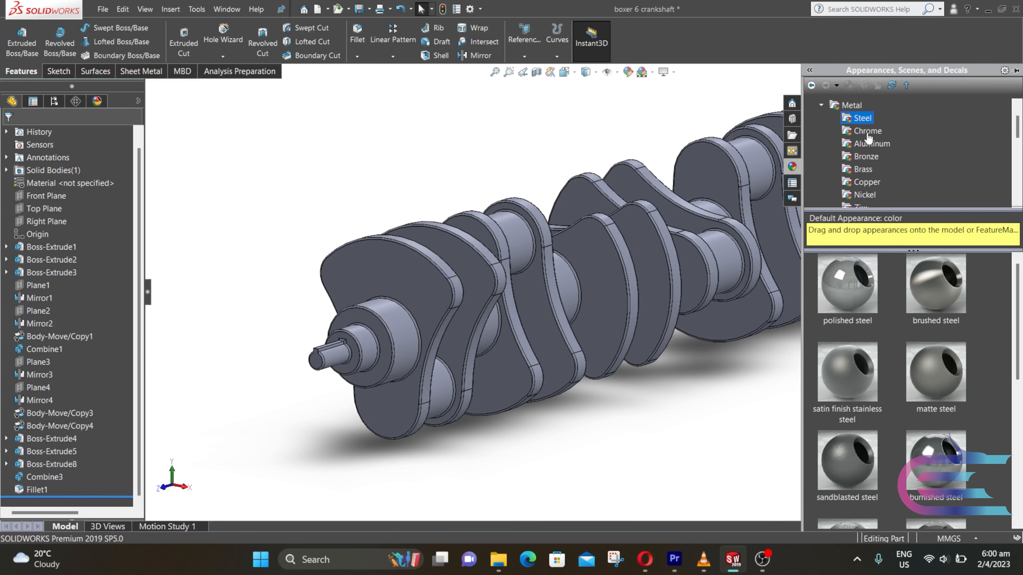
double_click(926, 374)
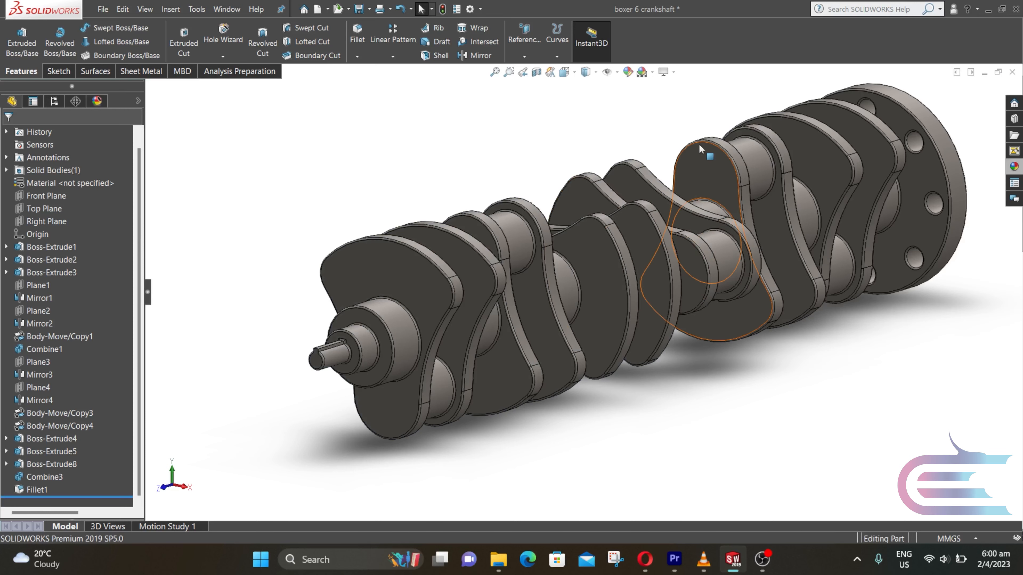
Save the part in the Boxer 6 folder under the new file name "13. boxer 6 crankshaft".
scroll(695, 146, down, 2)
scroll(692, 147, up, 3)
middle_drag(610, 213, 532, 273)
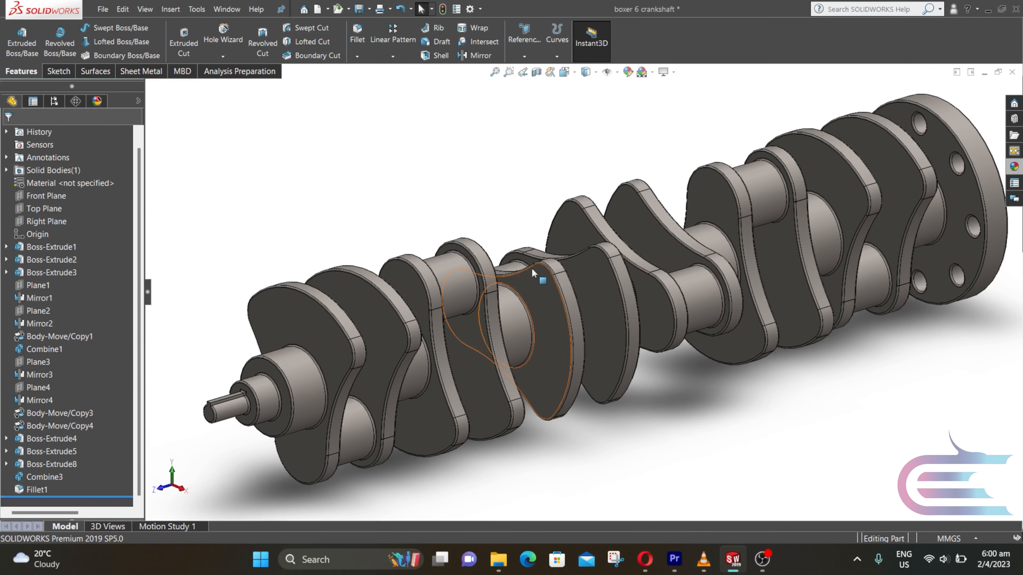
click(100, 9)
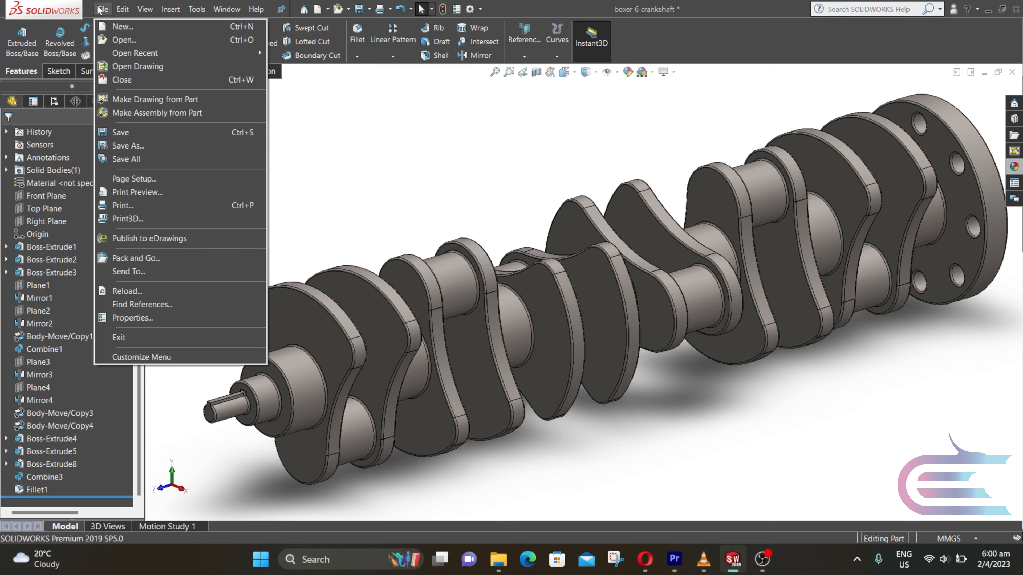
click(173, 144)
text(13. boxer 6 crankshaft)
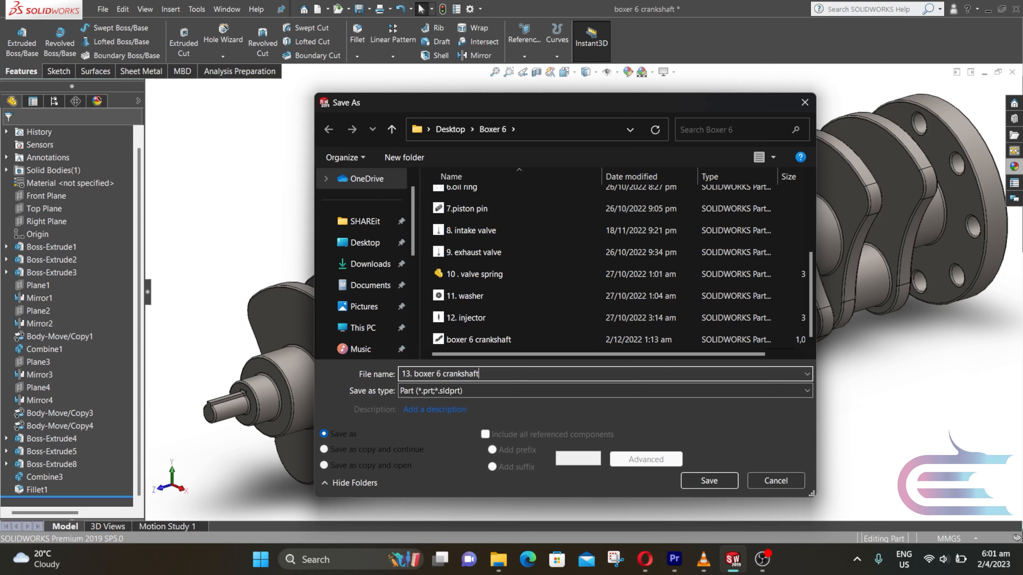
key(Return)
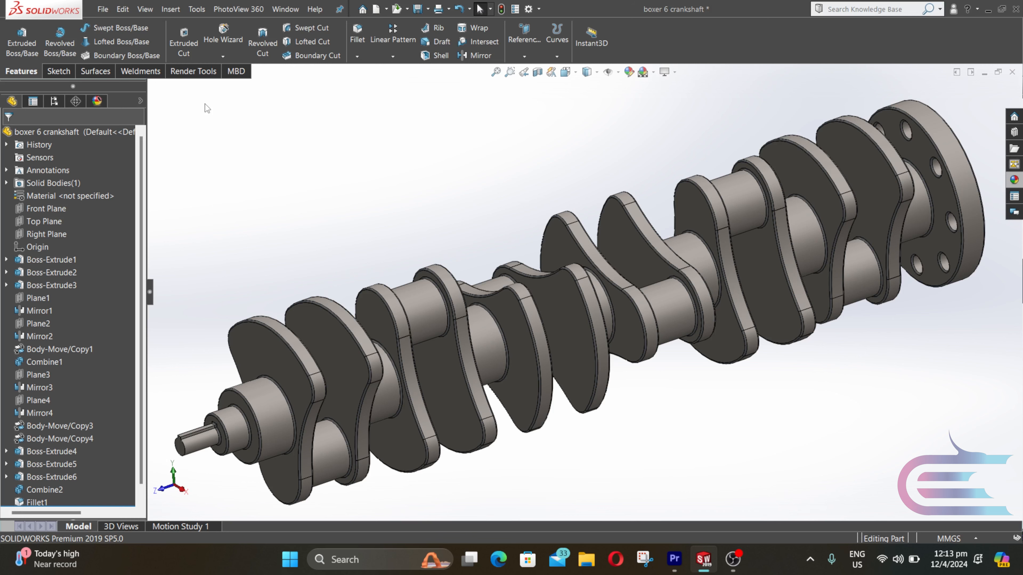
Turn on the integrated render preview and apply the polished silver appearance to the crankshaft.
click(197, 72)
click(252, 41)
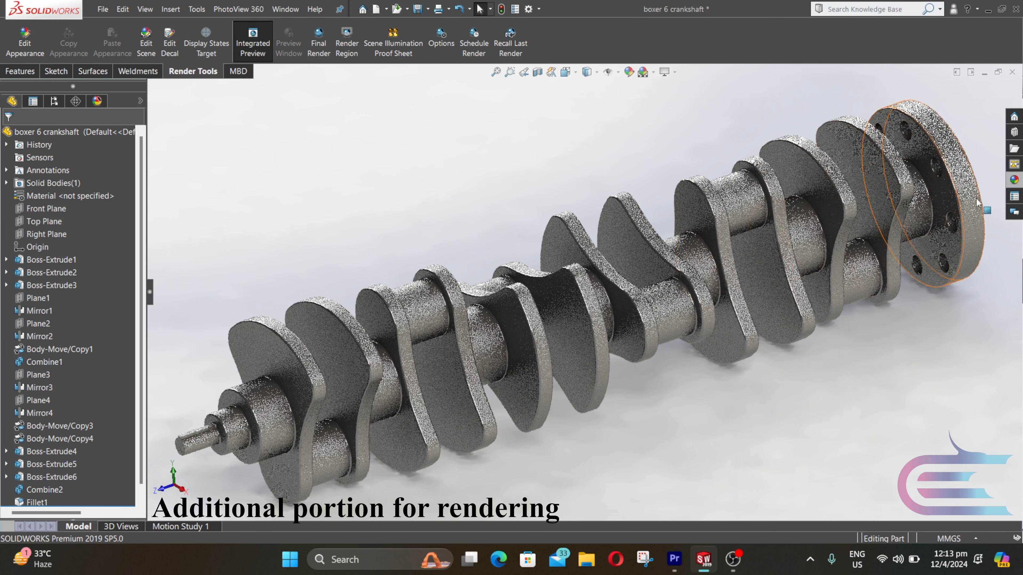
click(1014, 181)
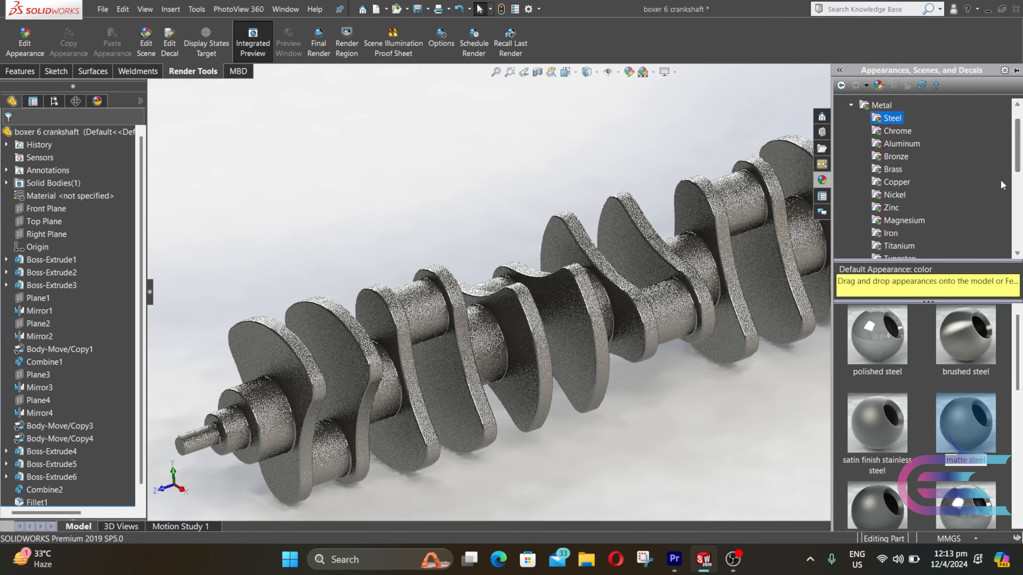
scroll(880, 184, down, 2)
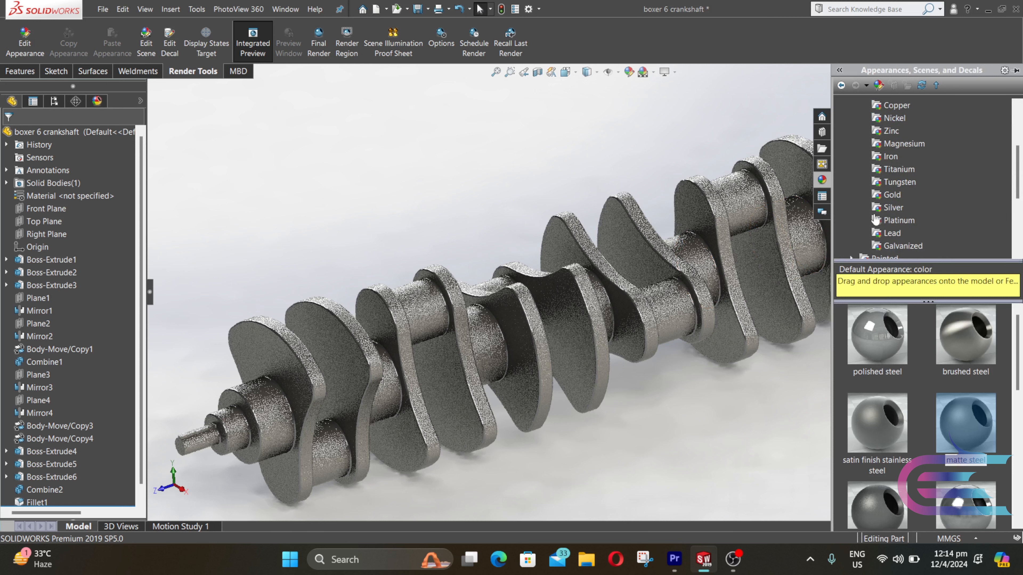
click(889, 209)
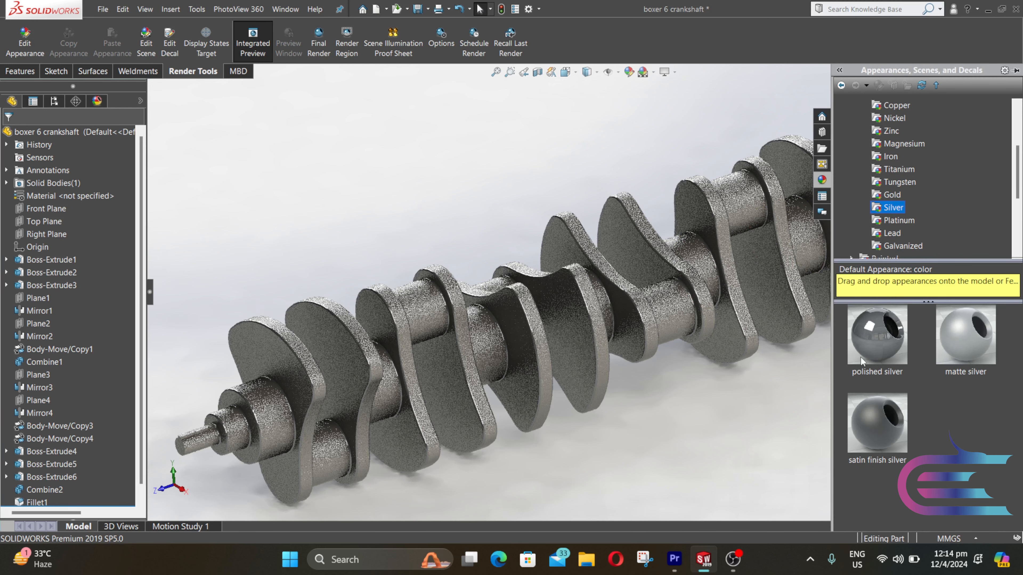
double_click(860, 359)
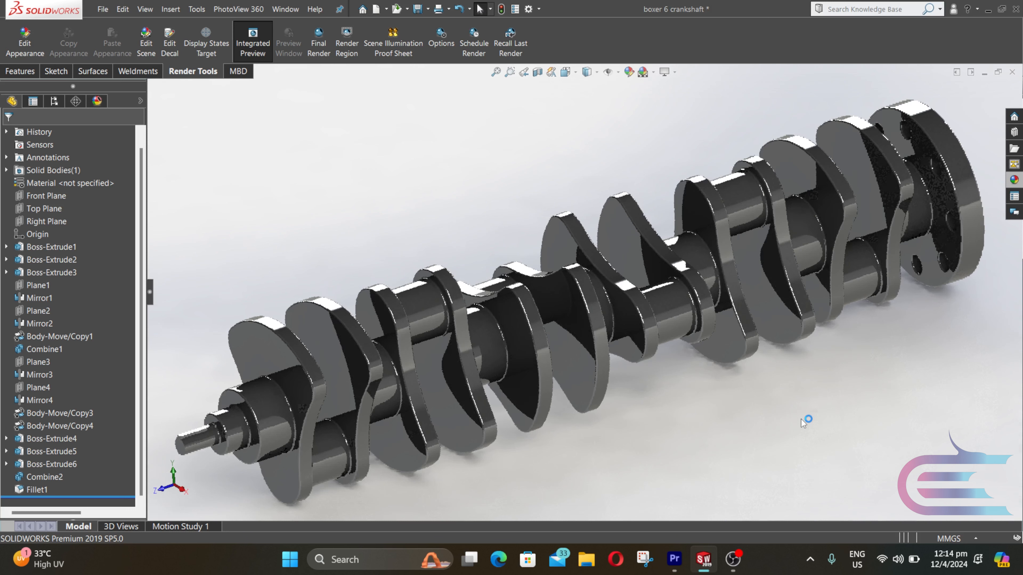